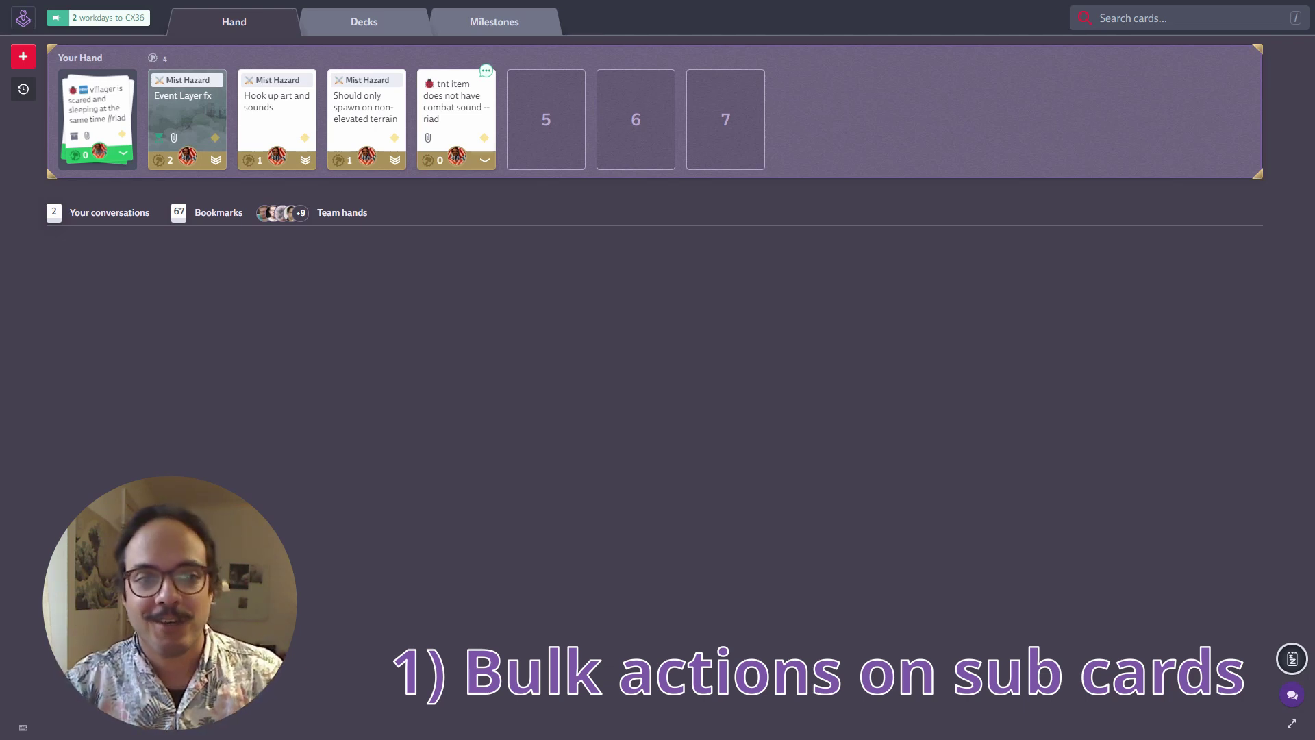
# Open the Event Layer fx card's sub cards and drag Gameplay Prototype to the top.
pyautogui.click(218, 127)
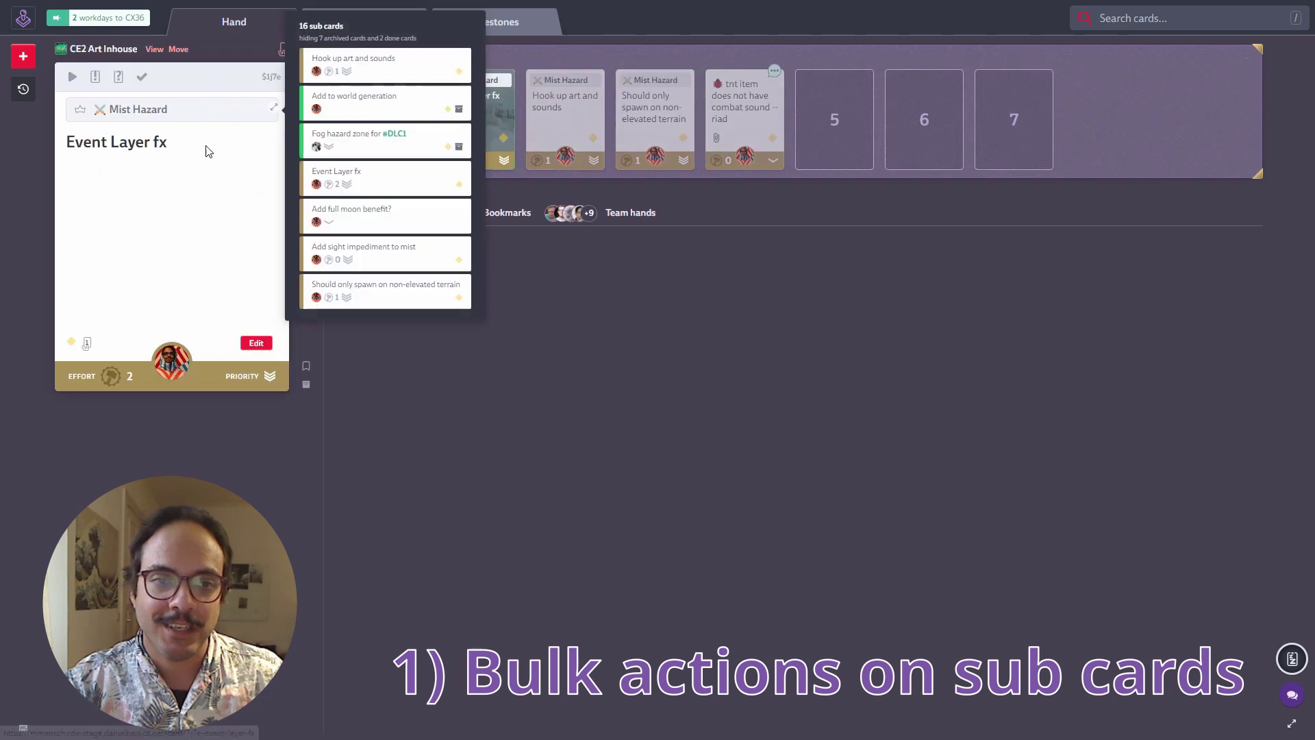
pyautogui.click(307, 167)
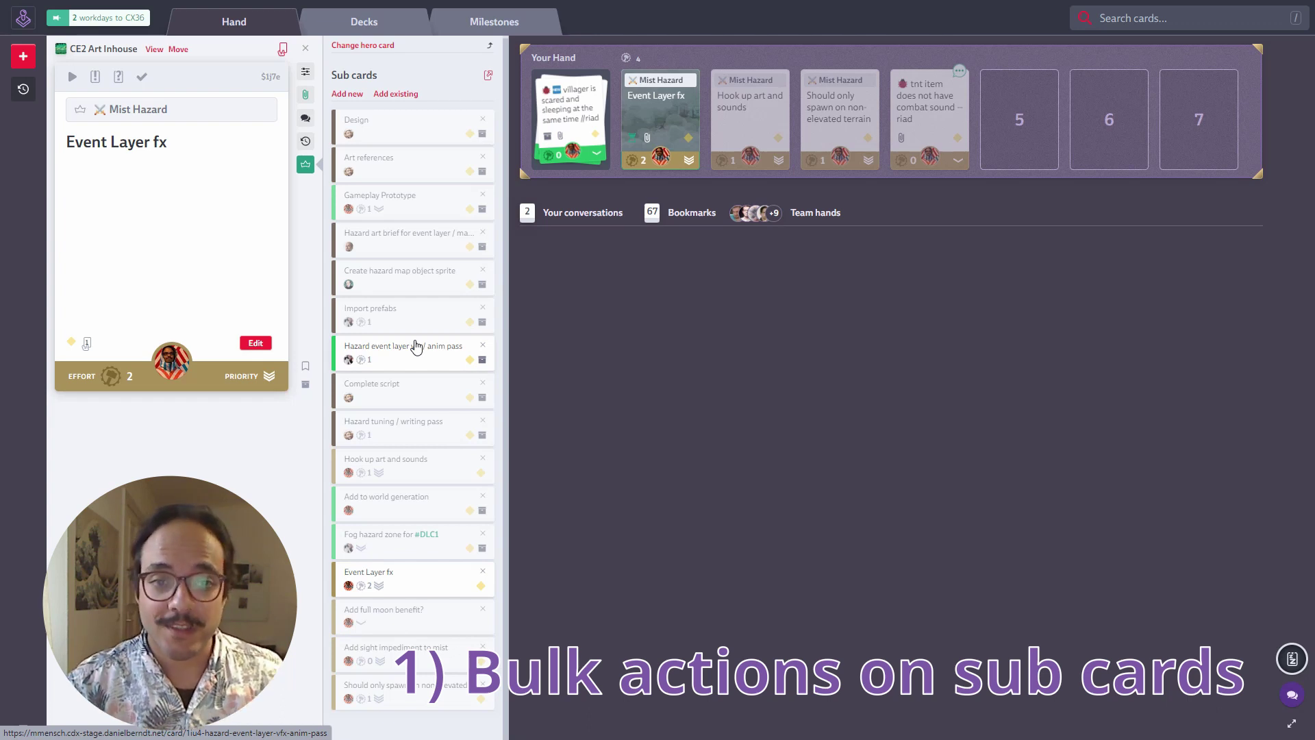
pyautogui.moveTo(407, 206); pyautogui.dragTo(405, 140)
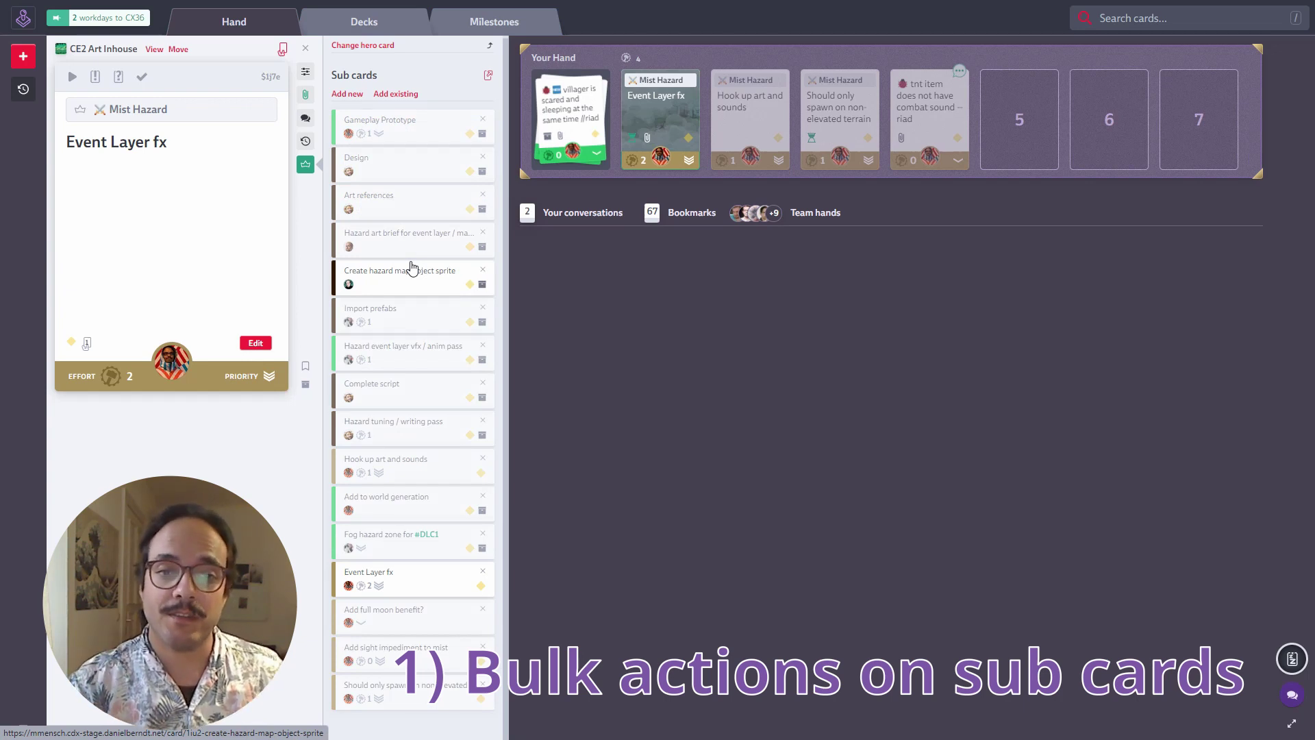
# Check the owner, priority and effort of the Hazard art brief and Import prefabs sub cards.
pyautogui.click(394, 233)
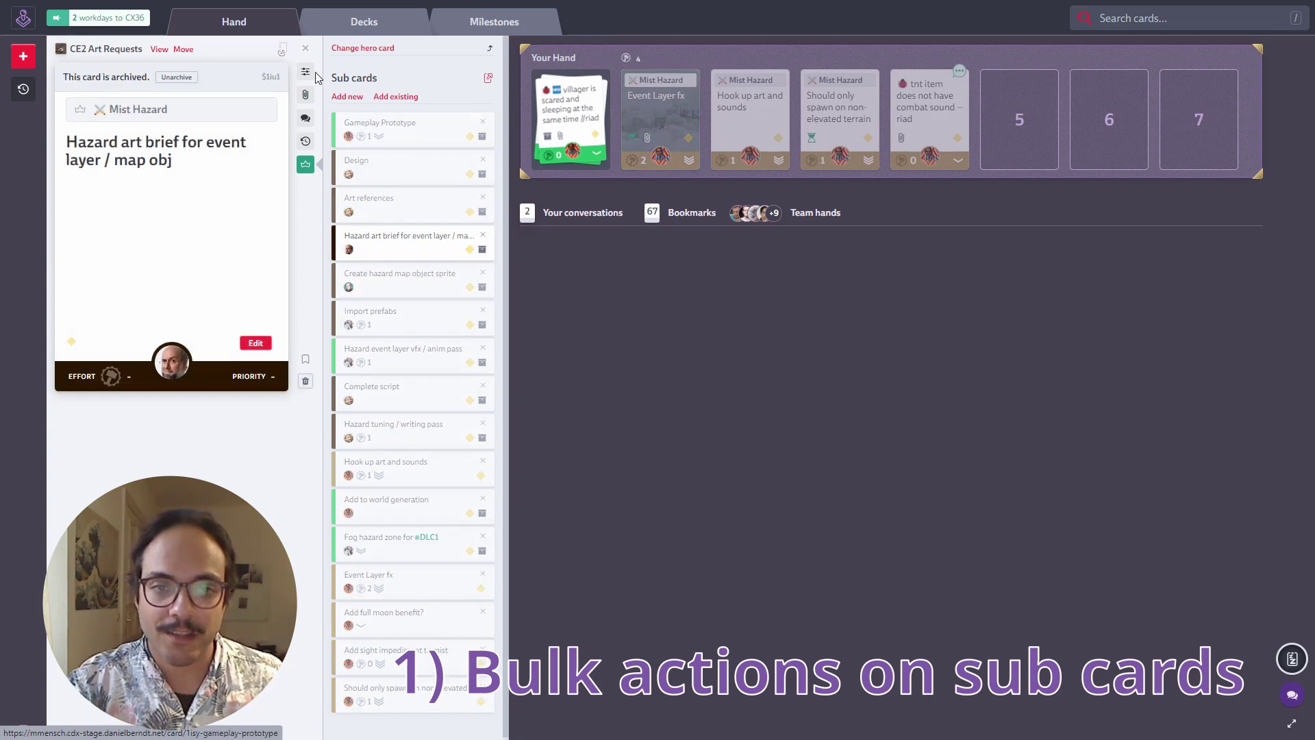
pyautogui.click(306, 72)
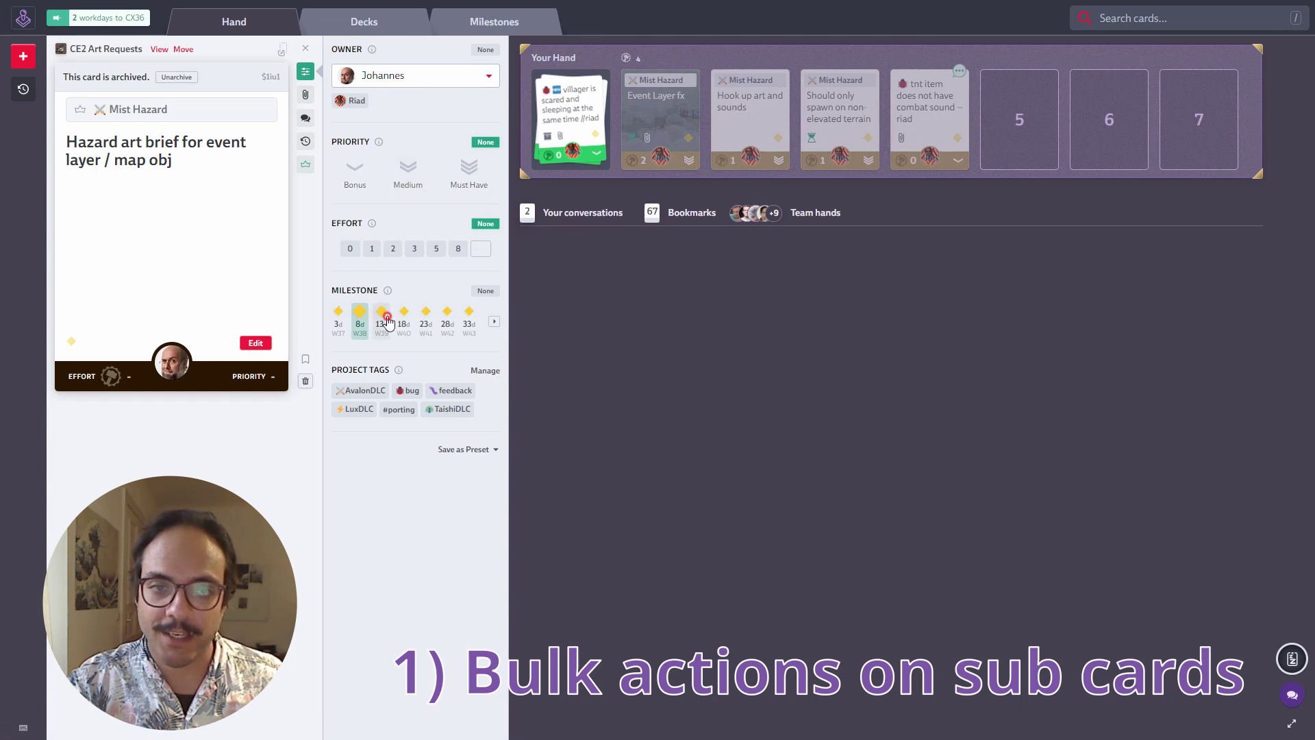
pyautogui.click(306, 164)
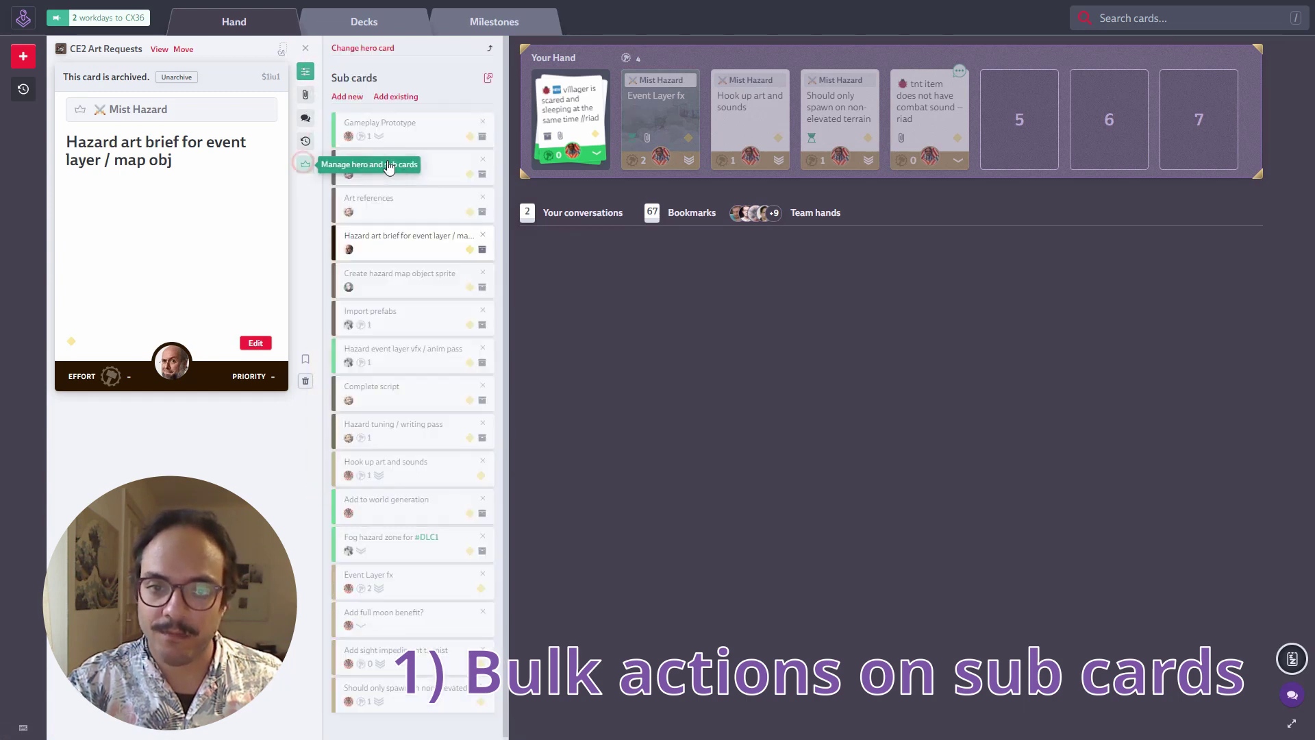
pyautogui.click(389, 306)
pyautogui.click(305, 72)
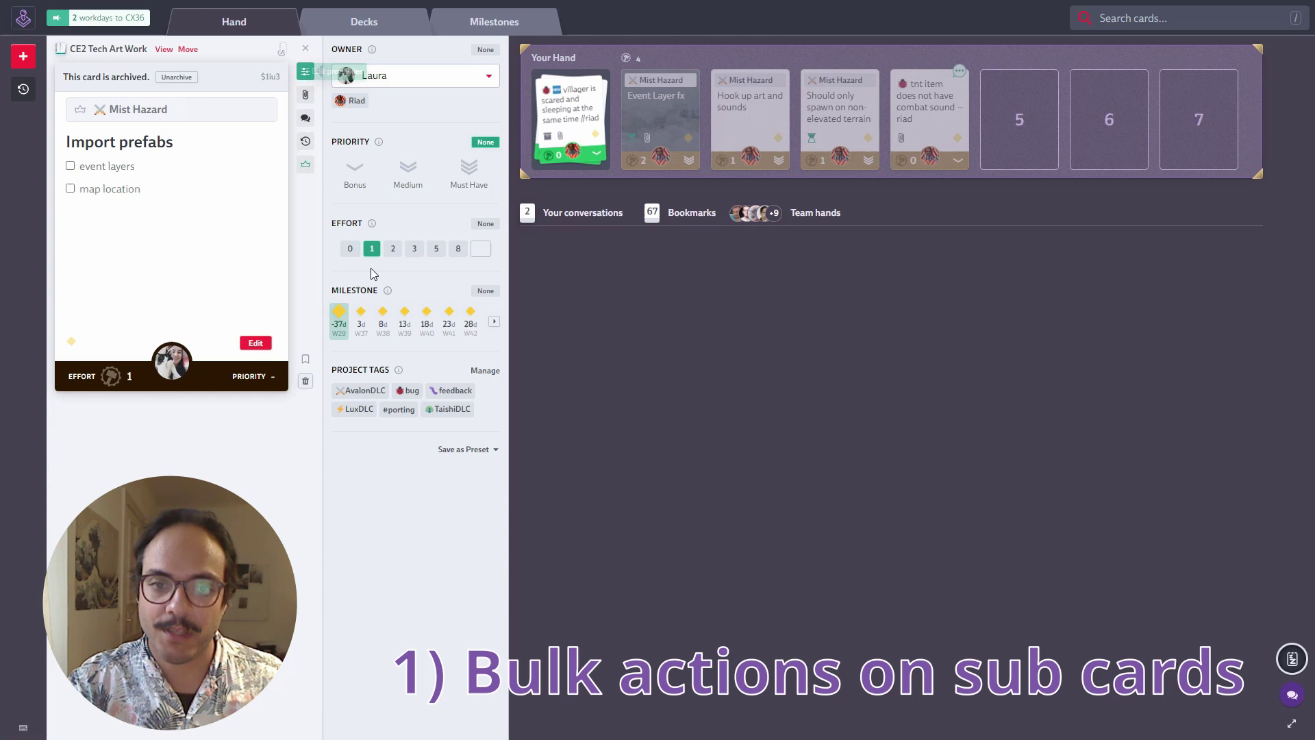
pyautogui.click(305, 164)
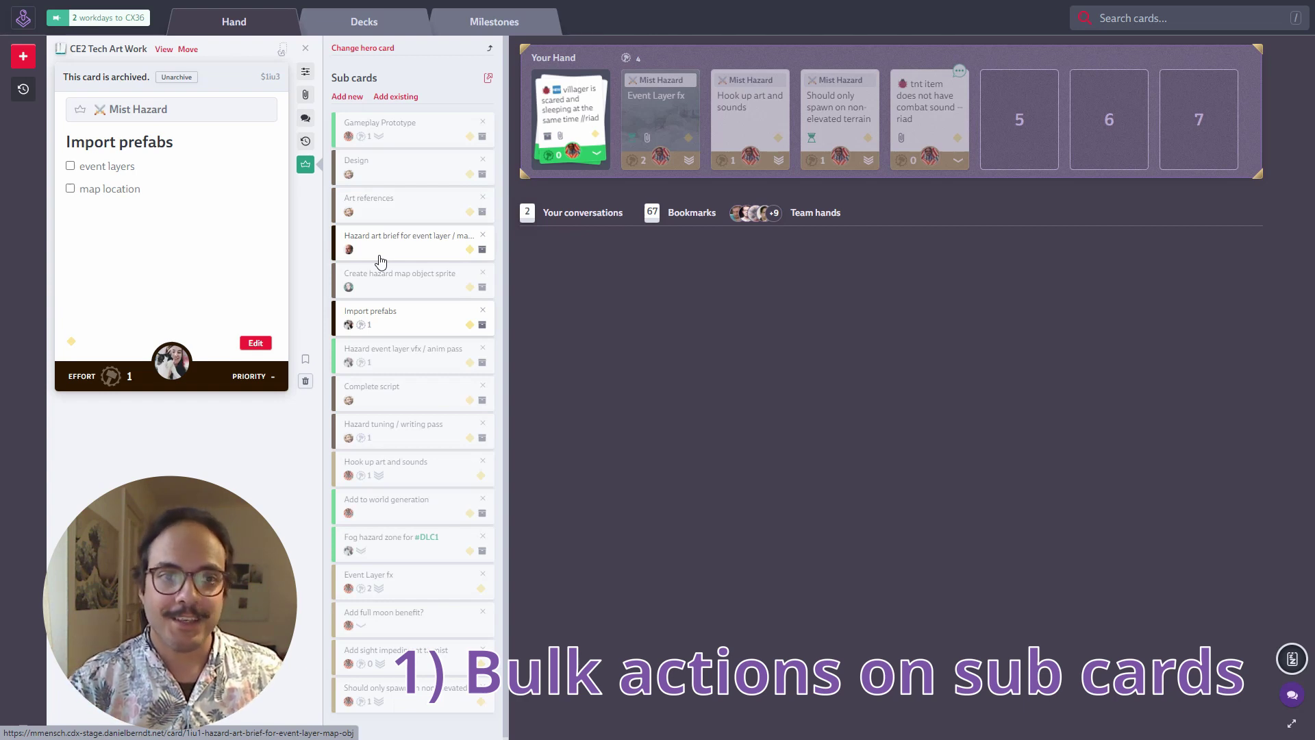
# Open Mist Hazard's sub cards in Decks and order them by Effort.
pyautogui.click(489, 78)
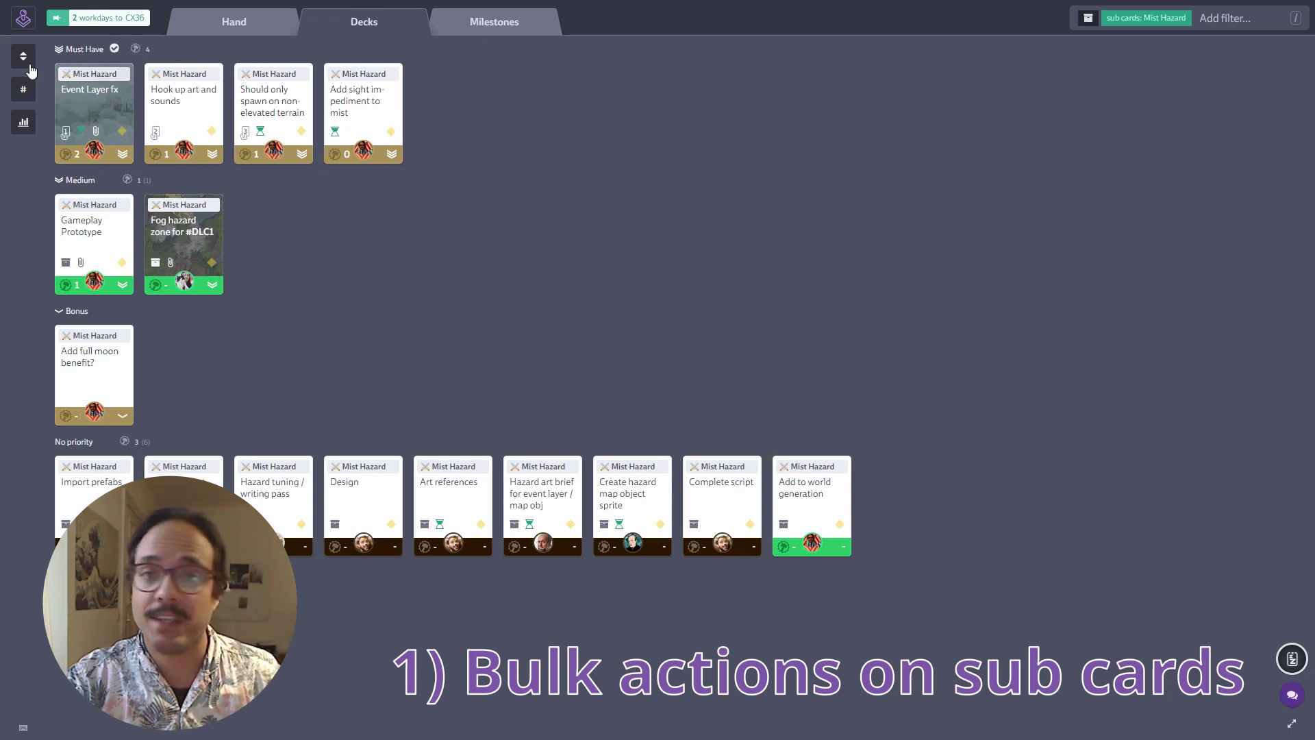
pyautogui.click(29, 62)
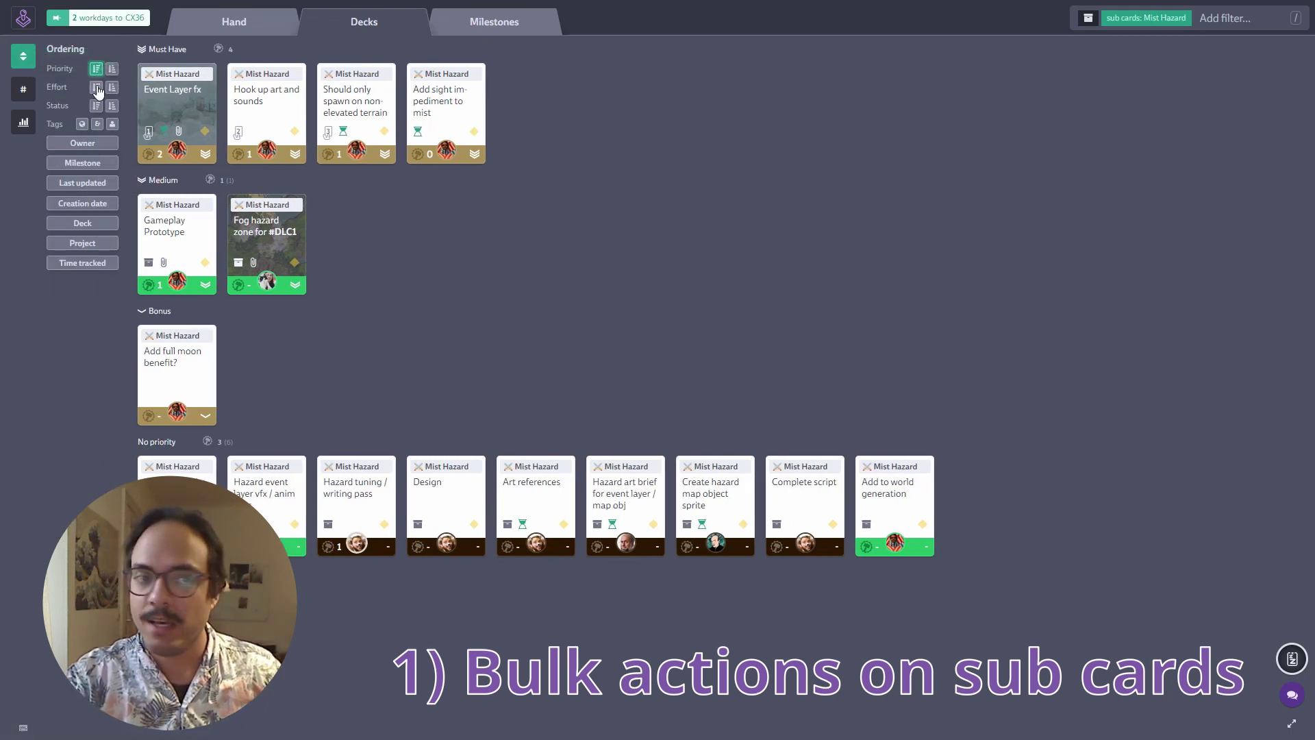
pyautogui.click(97, 87)
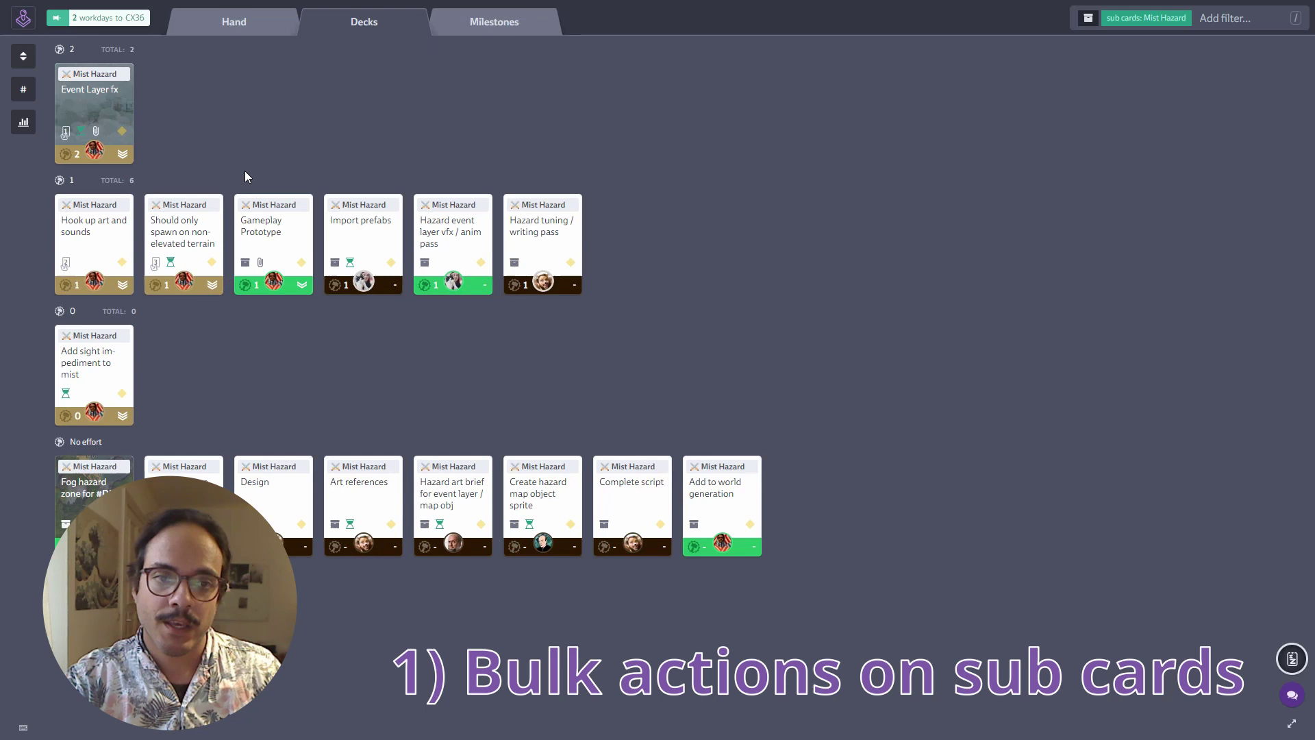
# Bulk-select Gameplay Prototype, Import prefabs and Hazard event layer, then clear the selection.
pyautogui.click(237, 201)
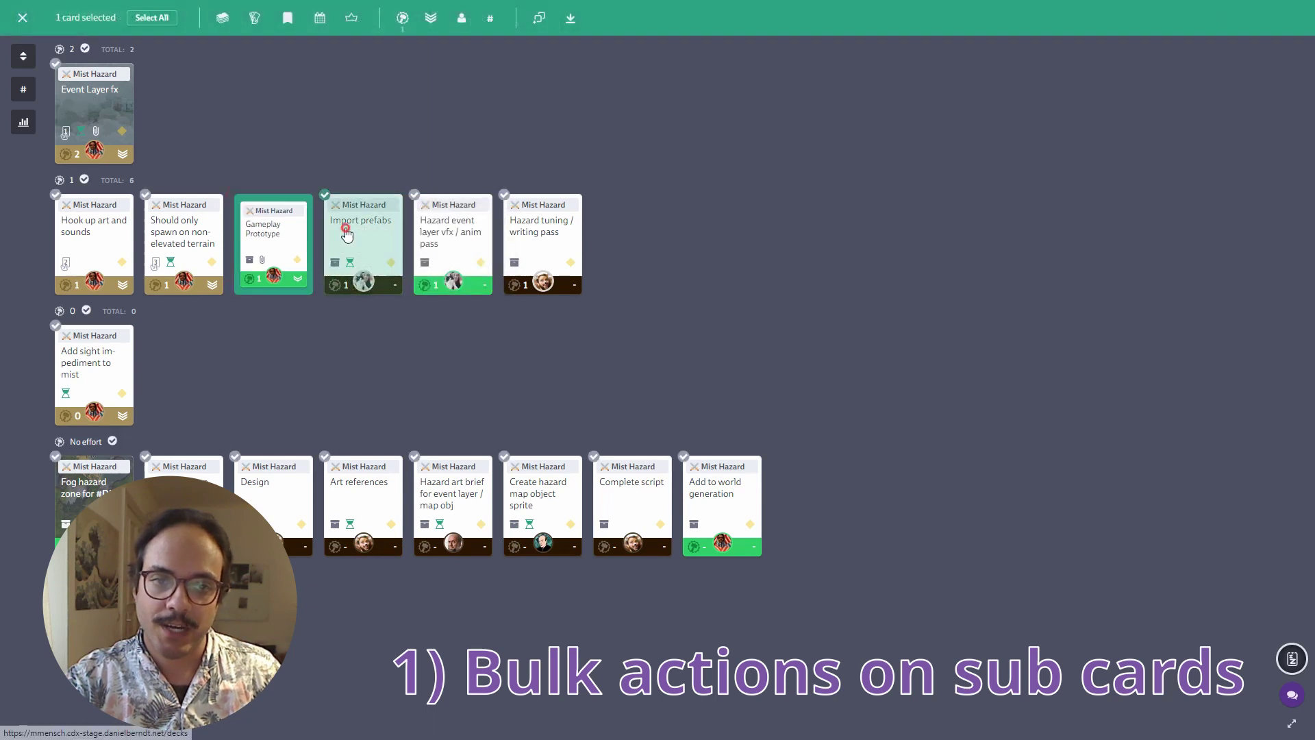
pyautogui.click(363, 206)
pyautogui.click(449, 195)
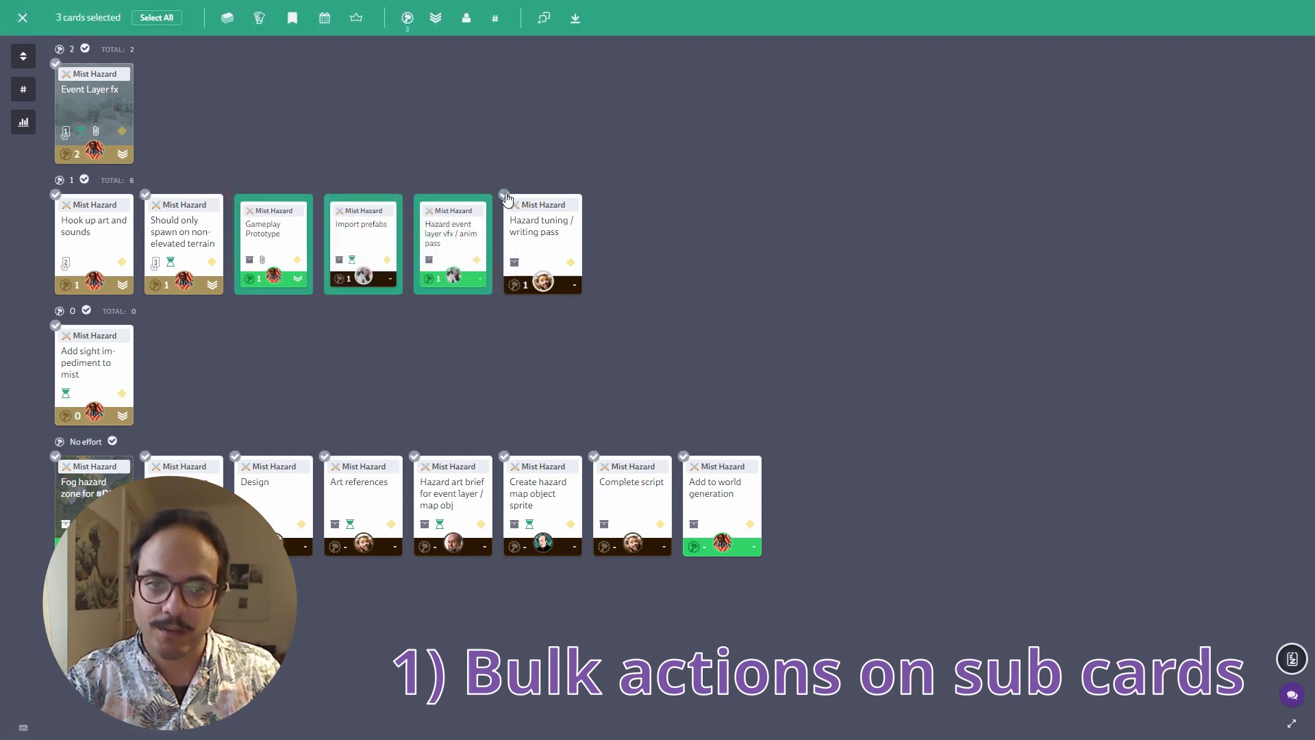
pyautogui.press('Escape')
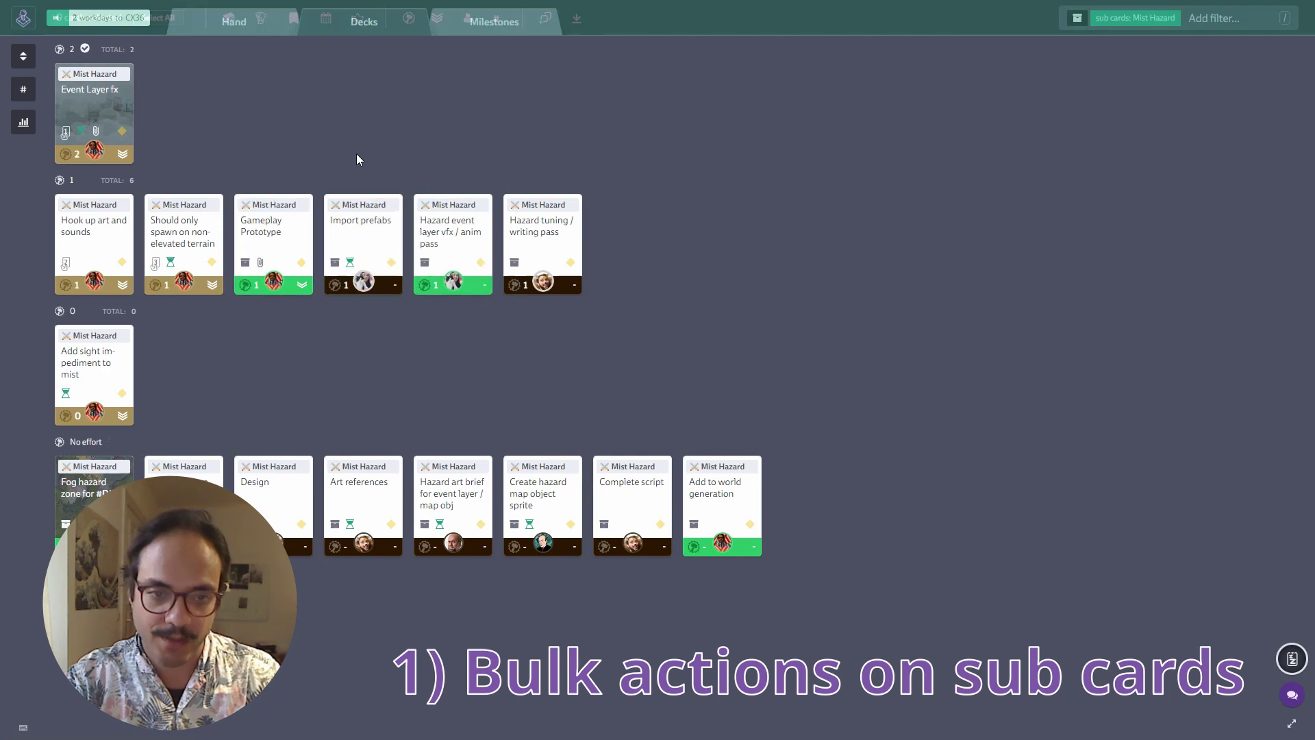
# Select Design, Art references, Hazard art brief and Create hazard map object sprite, then view and close the milestone picker.
pyautogui.click(276, 504)
pyautogui.click(365, 500)
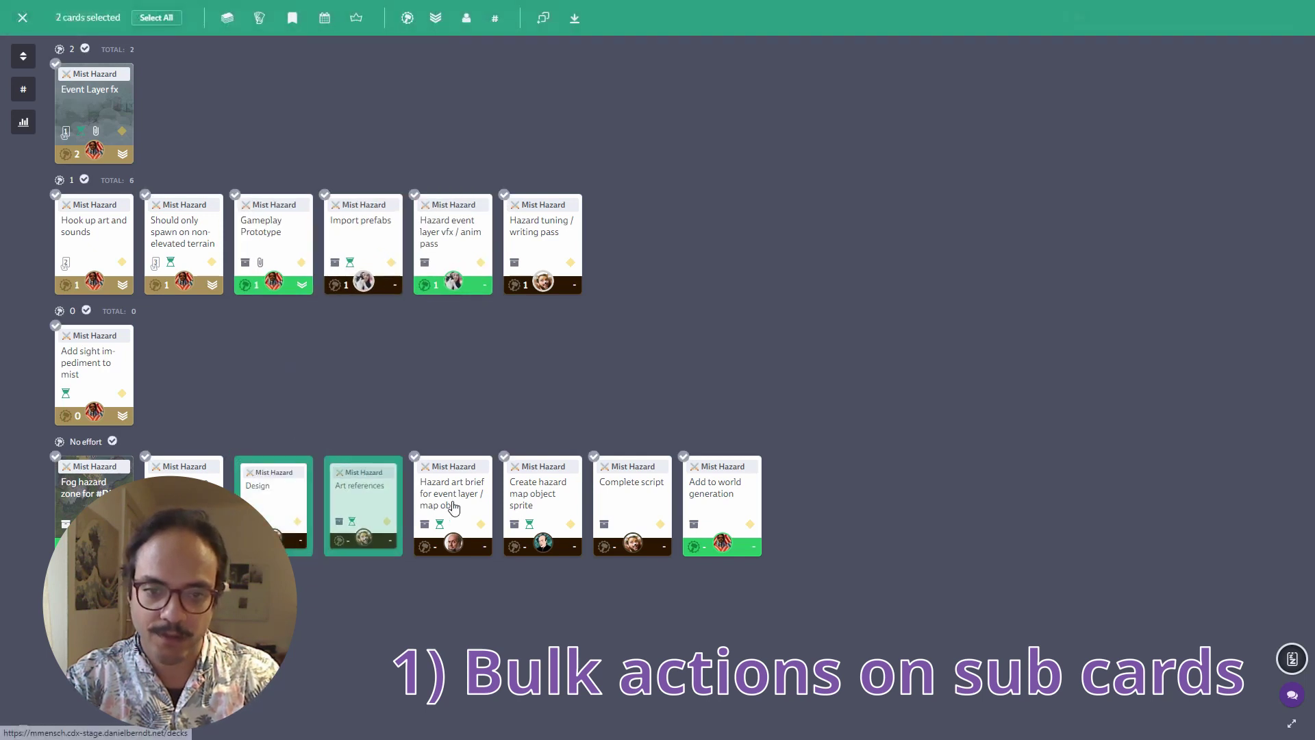
pyautogui.click(453, 500)
pyautogui.click(548, 500)
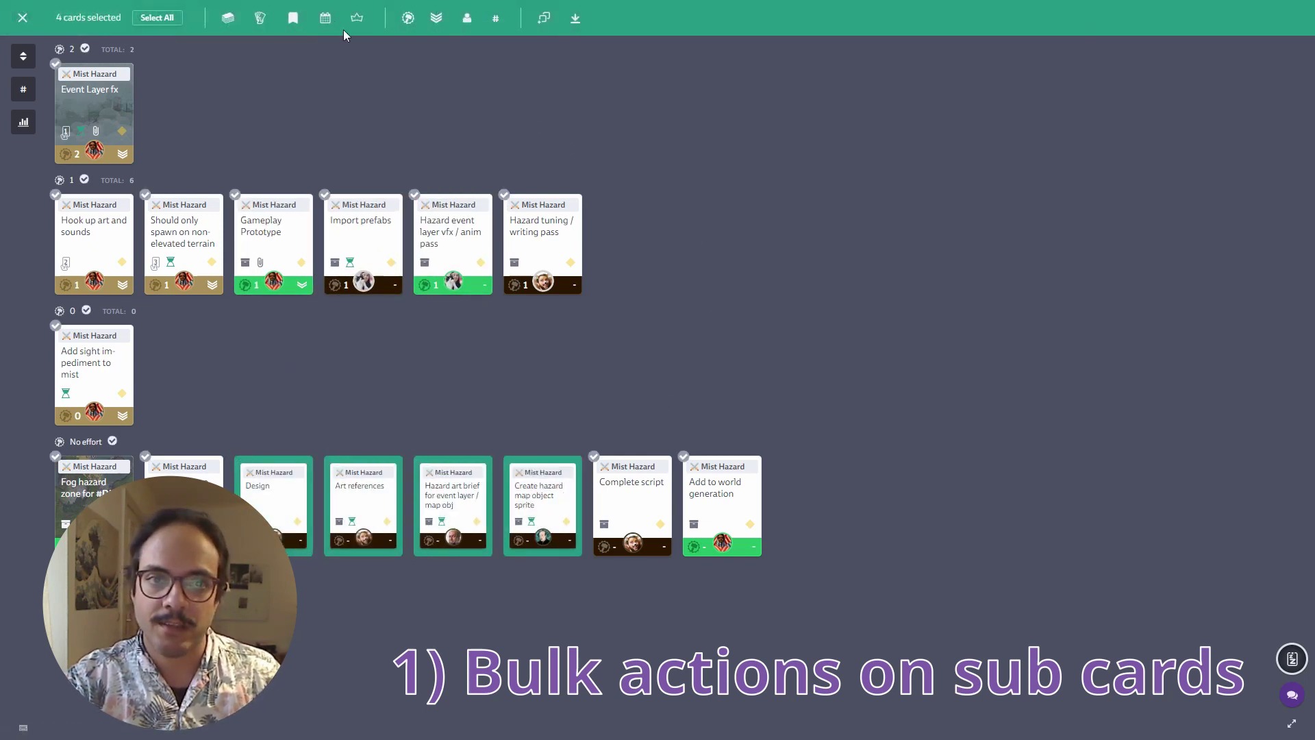
pyautogui.click(326, 19)
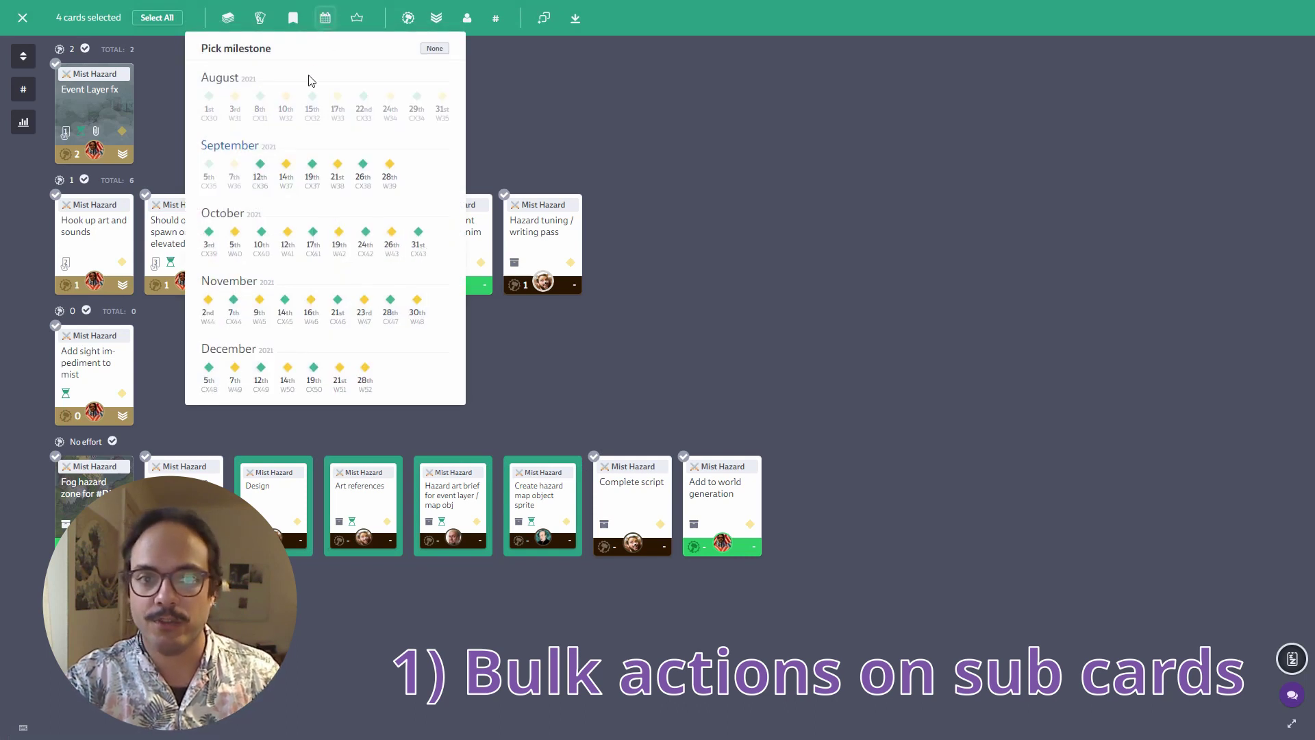
pyautogui.click(337, 164)
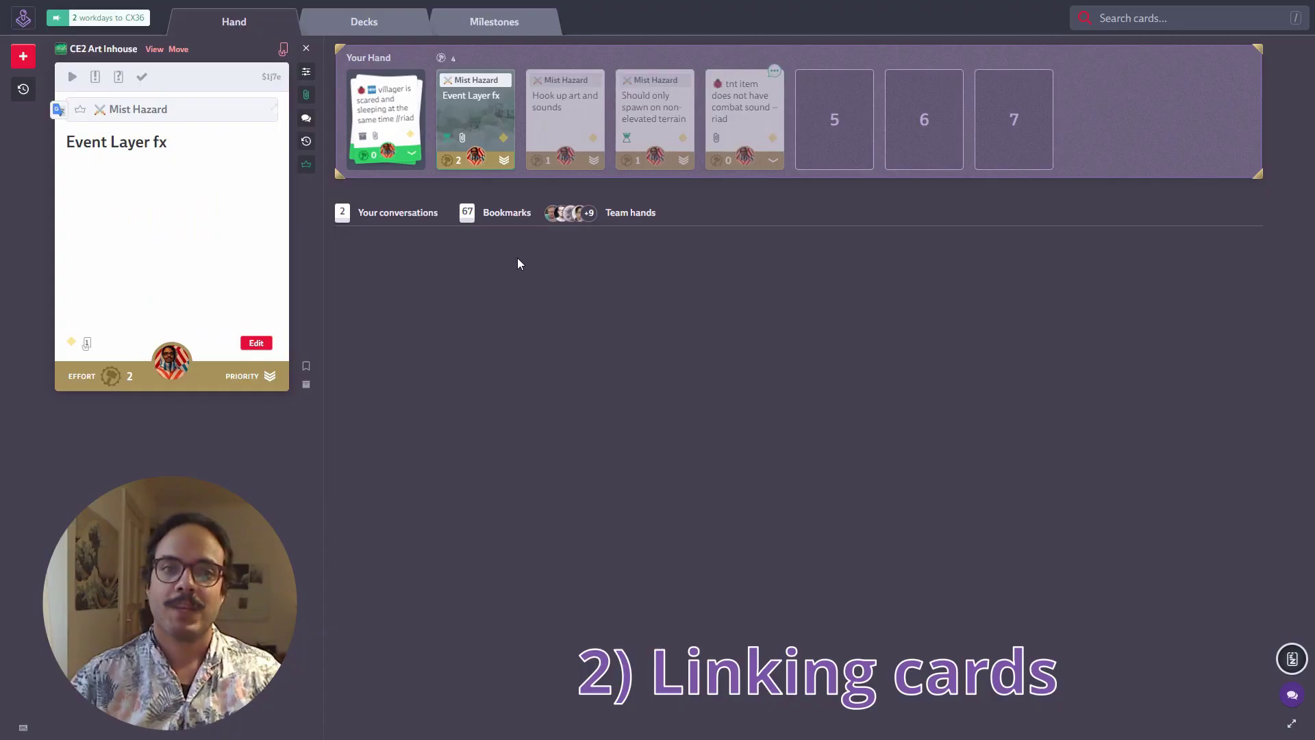
pyautogui.click(495, 278)
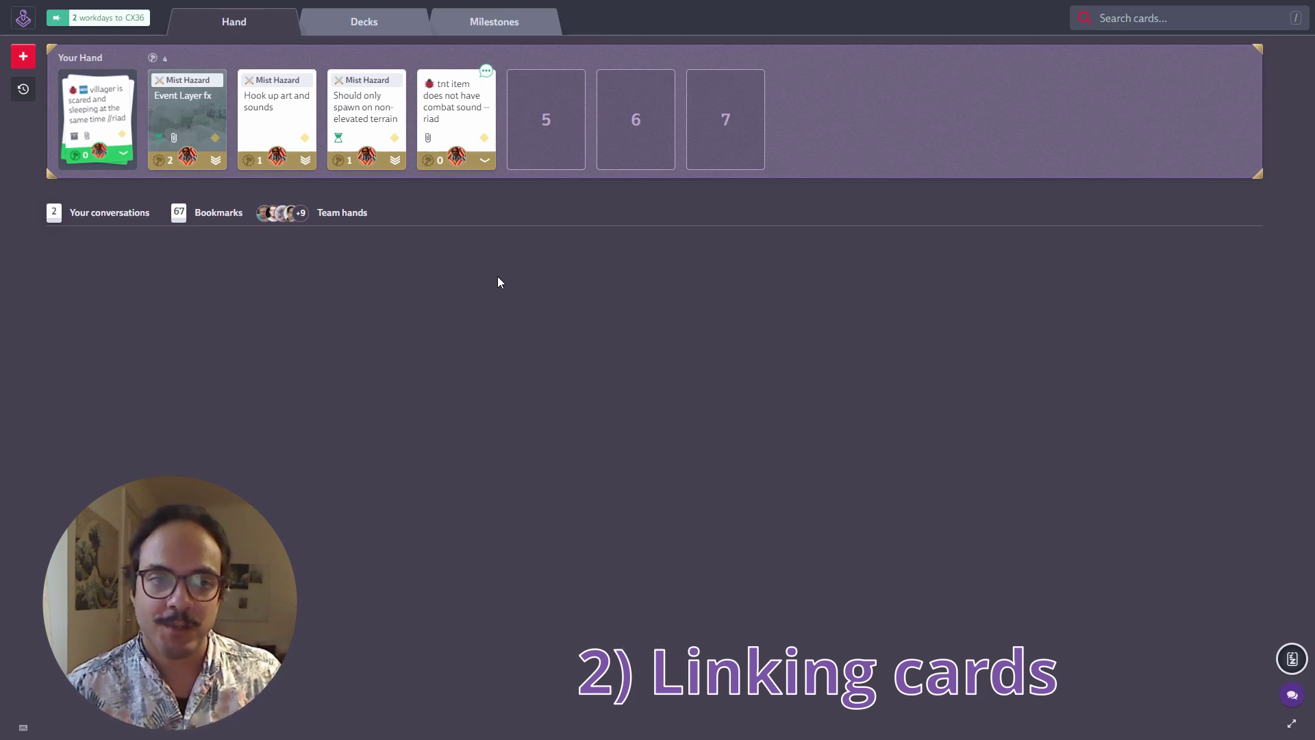
# Open the Event Layer fx card and type $ in its text to list linkable cards.
pyautogui.click(167, 100)
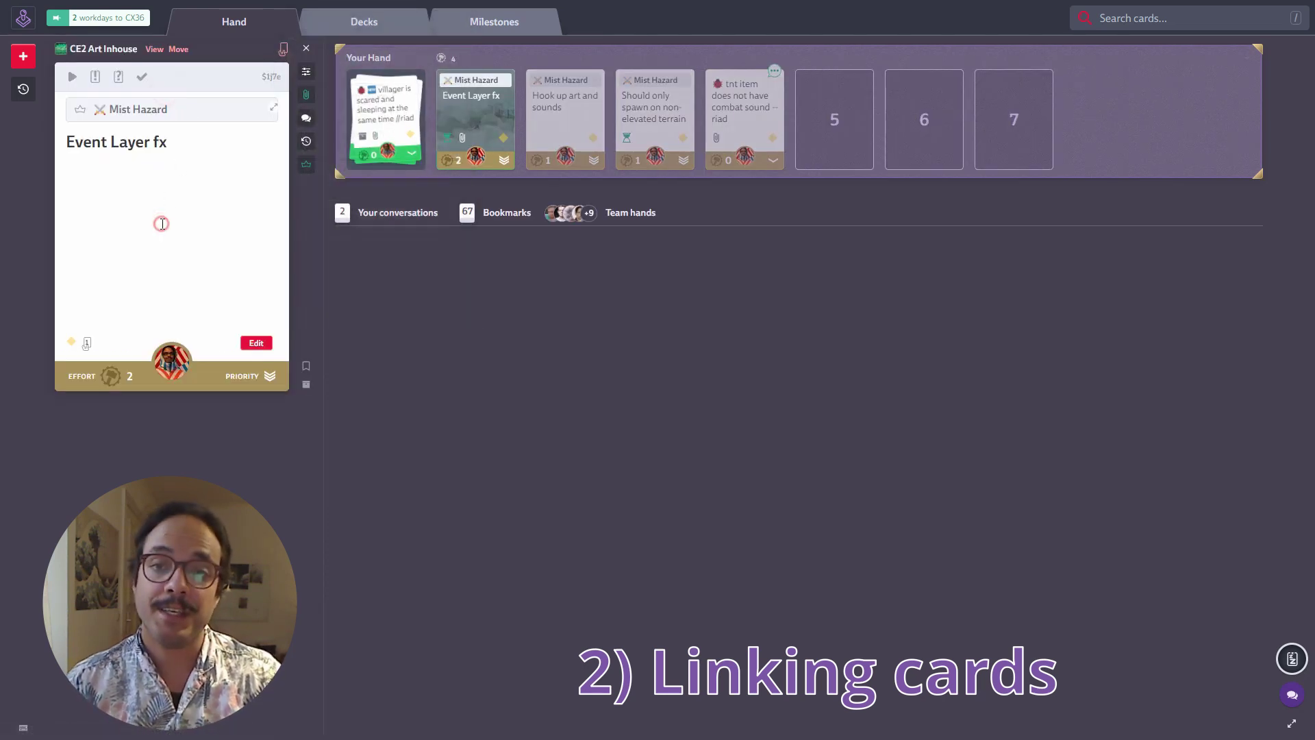
pyautogui.click(162, 220)
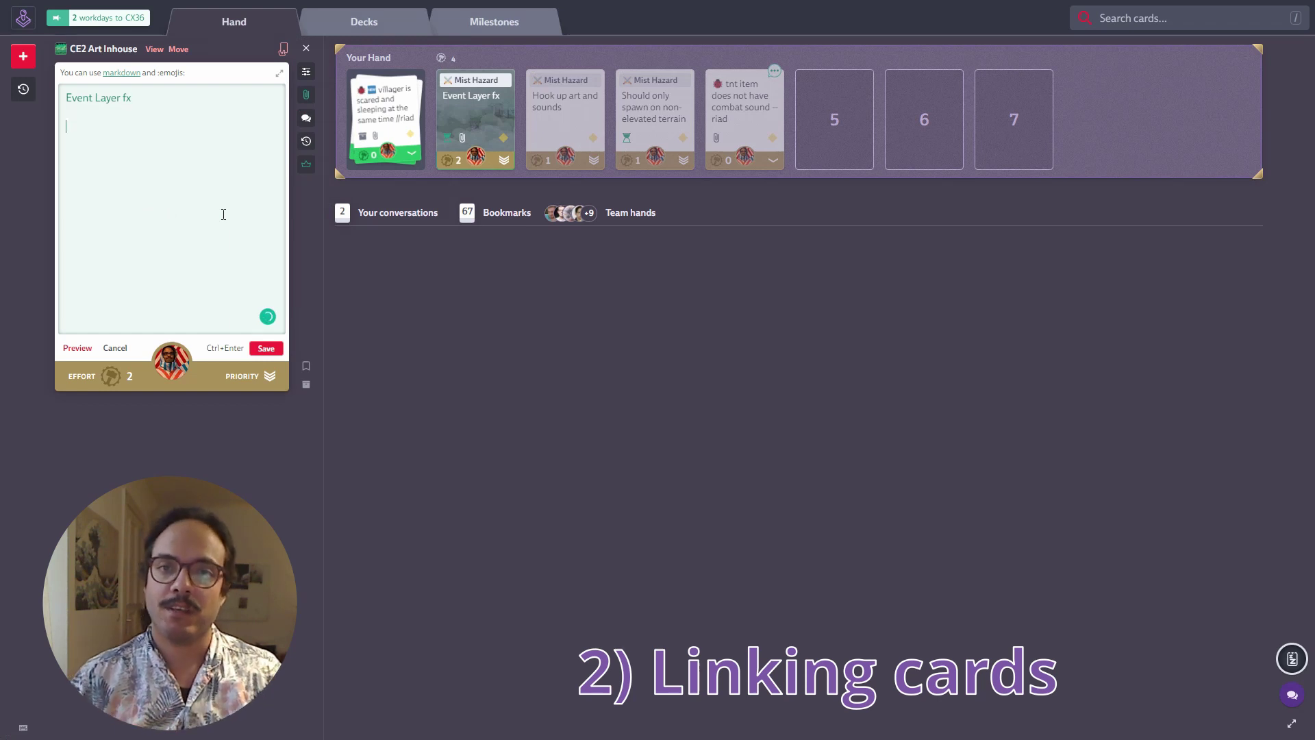
pyautogui.write('$')
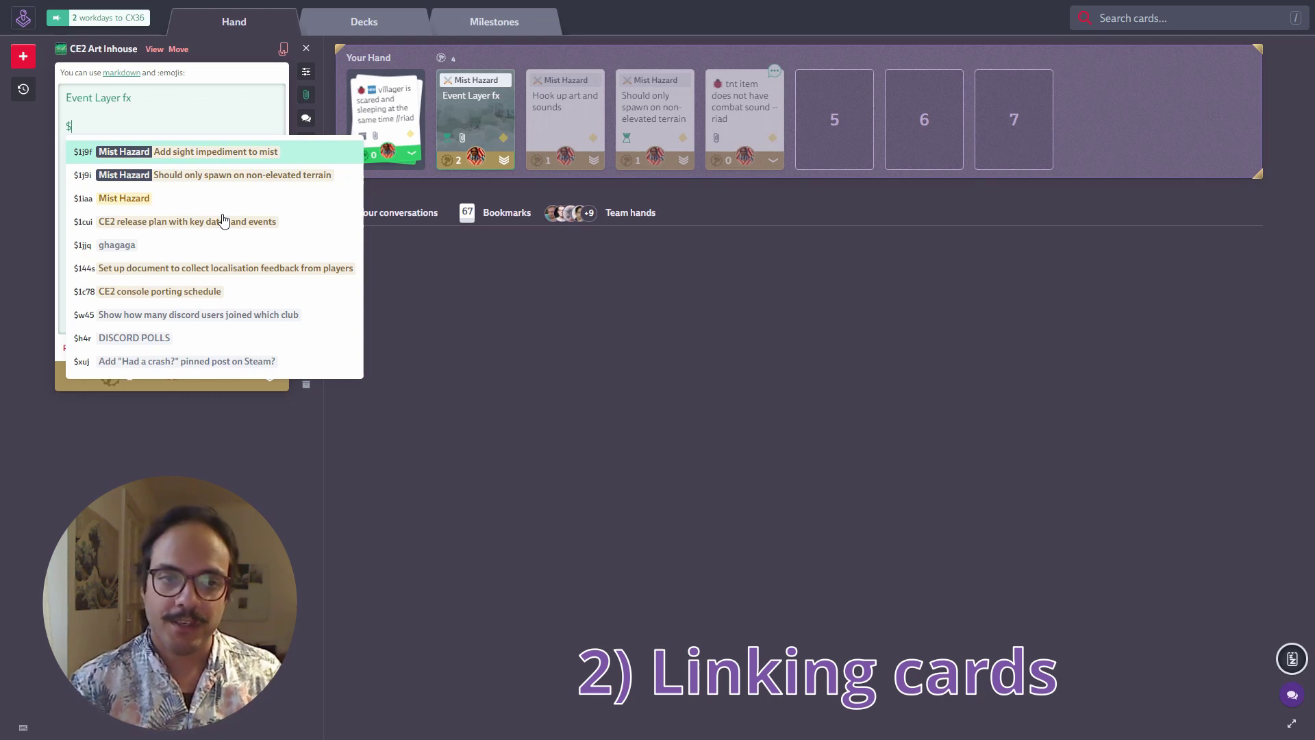
# Insert a link to the Should only spawn card, remove it, and type $location instead.
pyautogui.press('Down')
pyautogui.press('Down')
pyautogui.press('Down')
pyautogui.press('Down')
pyautogui.press('Up')
pyautogui.press('Up')
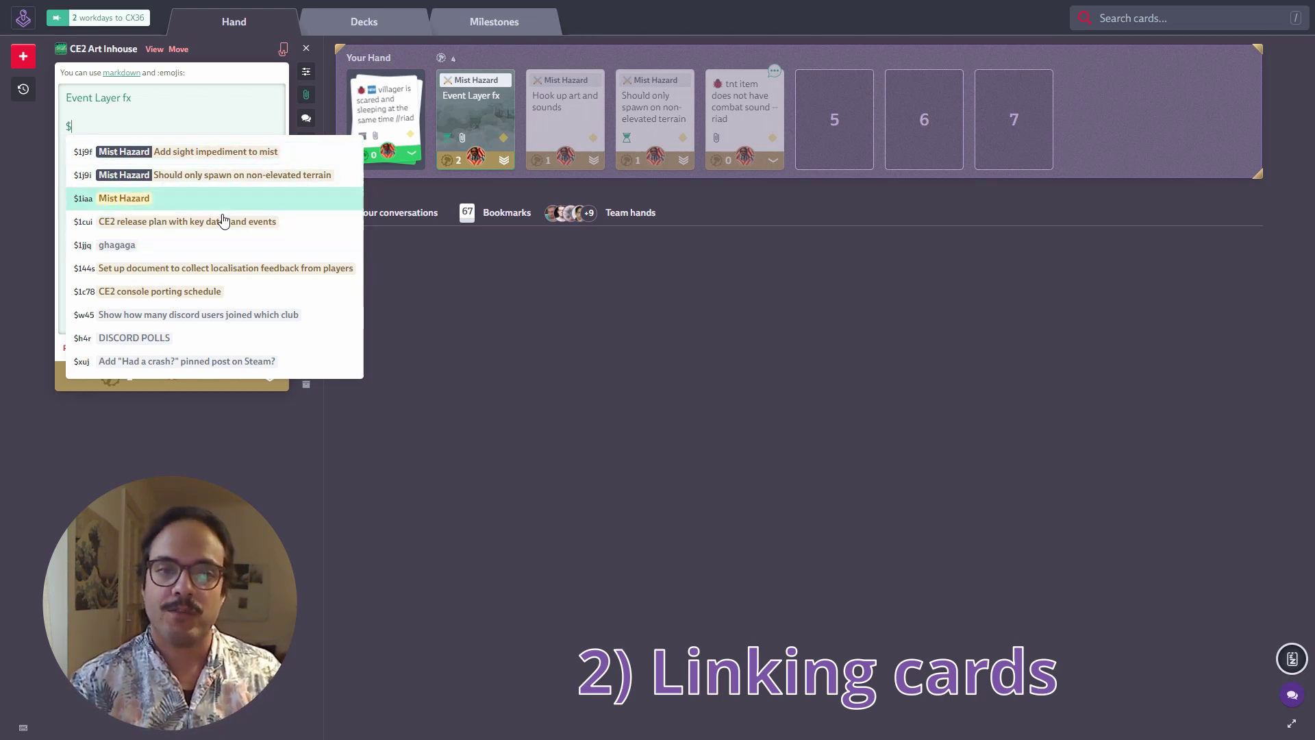
pyautogui.press('Down')
pyautogui.press('Up')
pyautogui.press('Up')
pyautogui.press('Down')
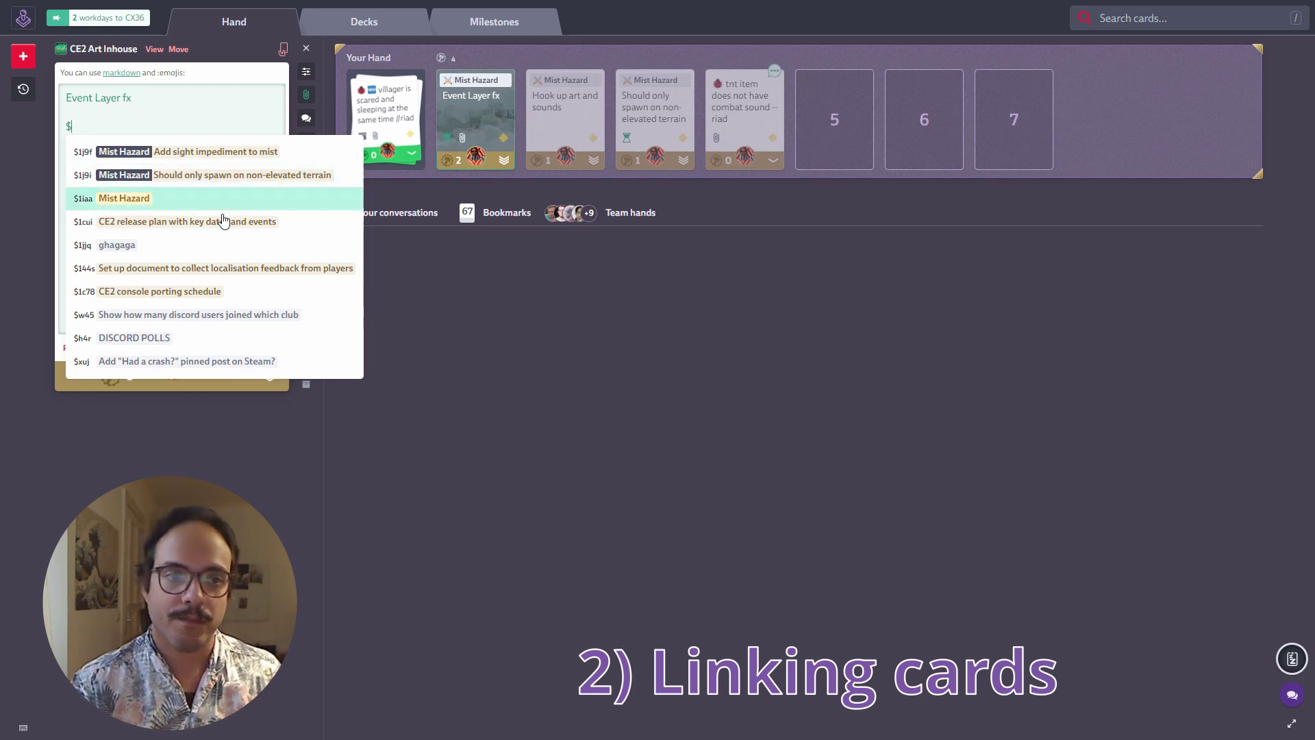
pyautogui.press('Up')
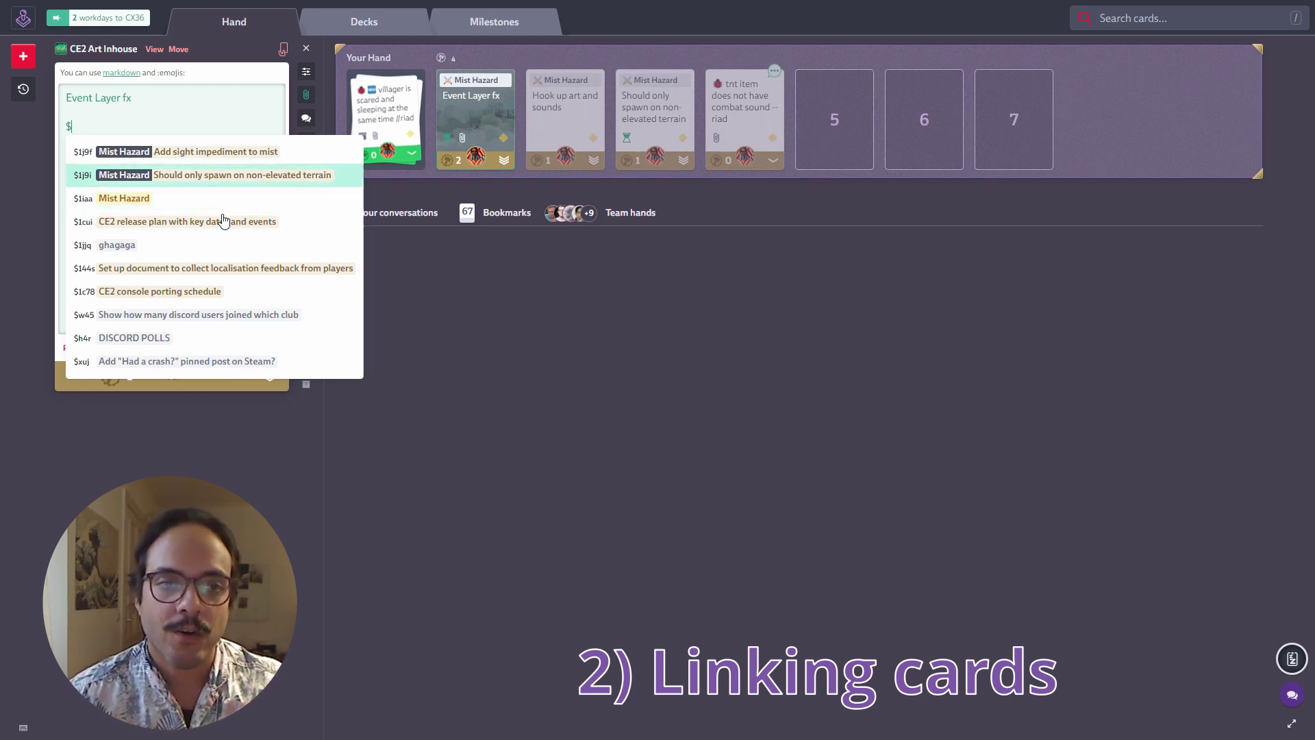
pyautogui.press('Return')
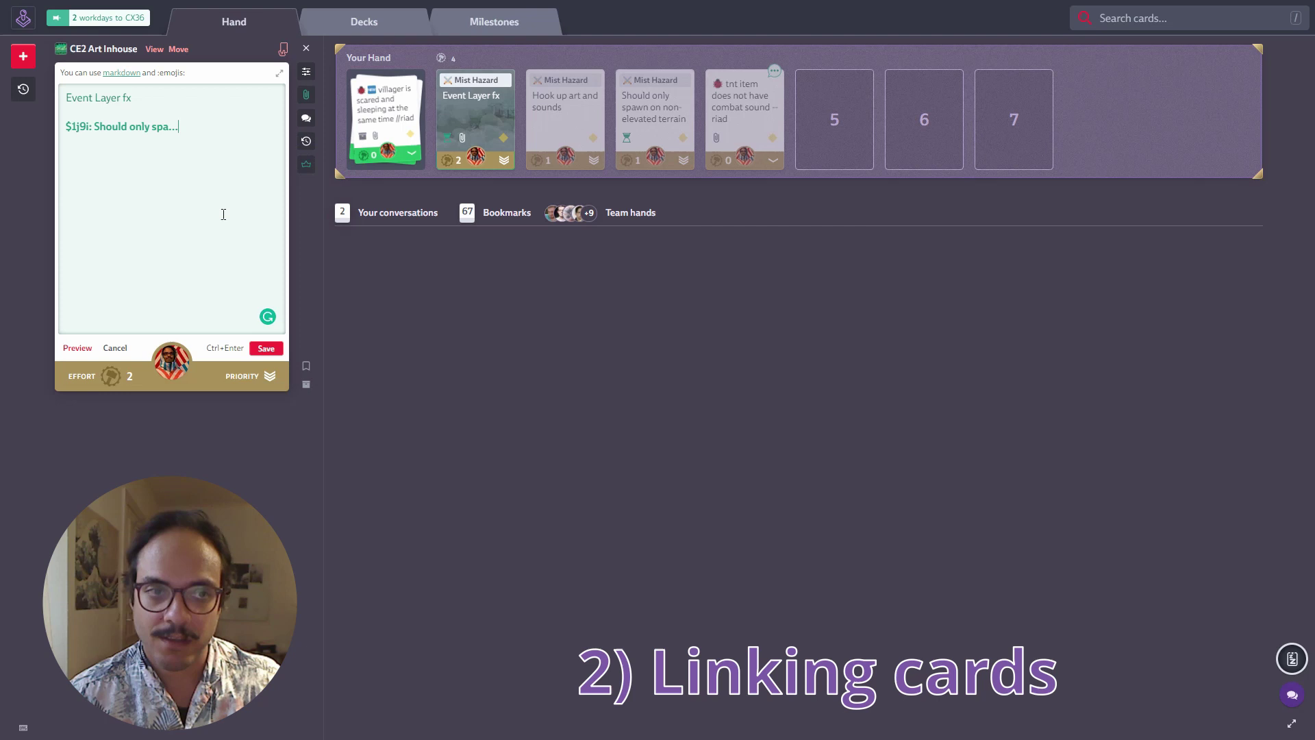
pyautogui.press('BackSpace')
pyautogui.write('$')
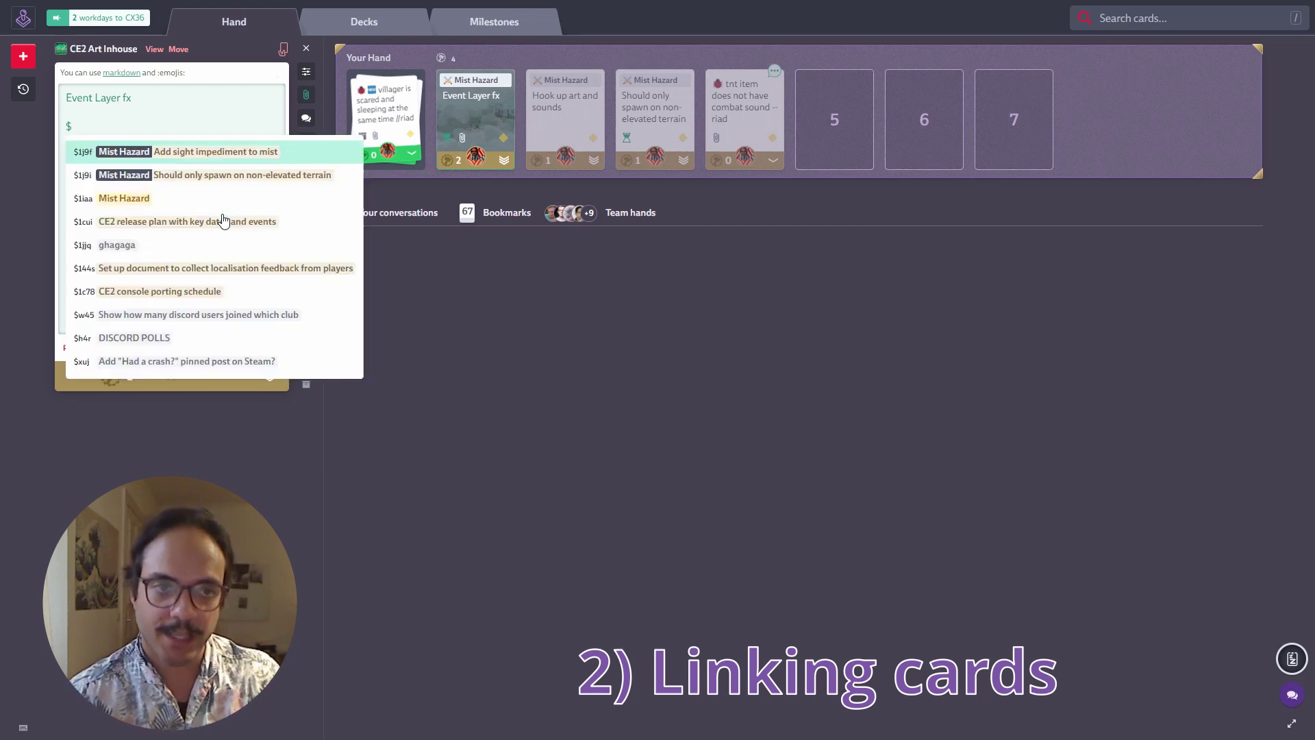
pyautogui.write('location')
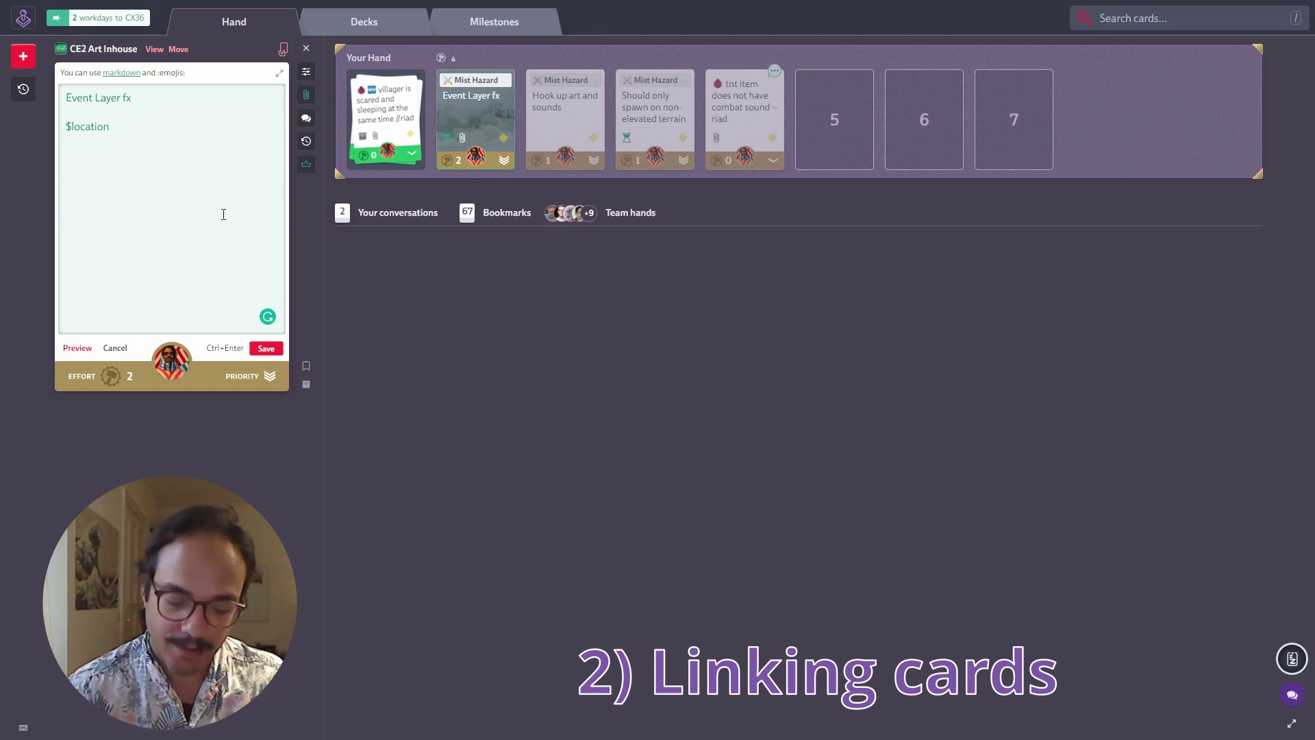
# Refine the search to $location_art, link Create geyser map location art, and save the card.
pyautogui.press('BackSpace')
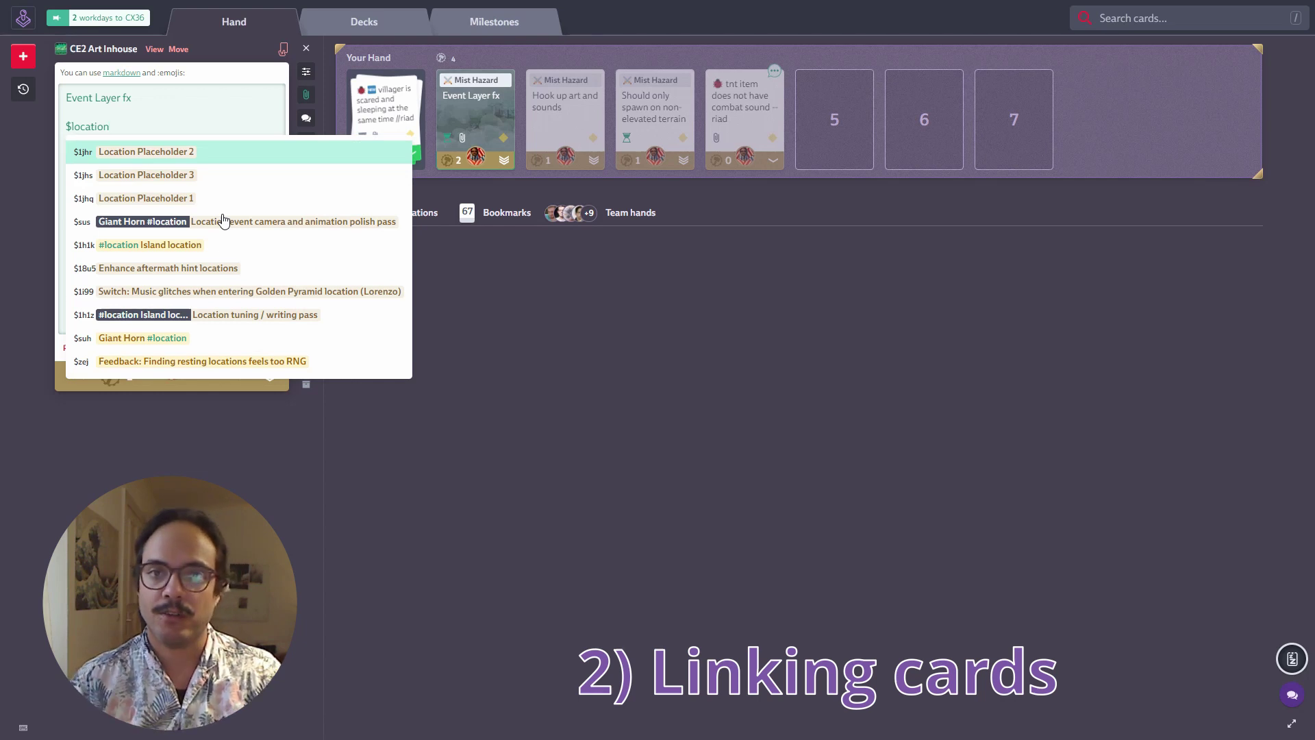
pyautogui.write('_')
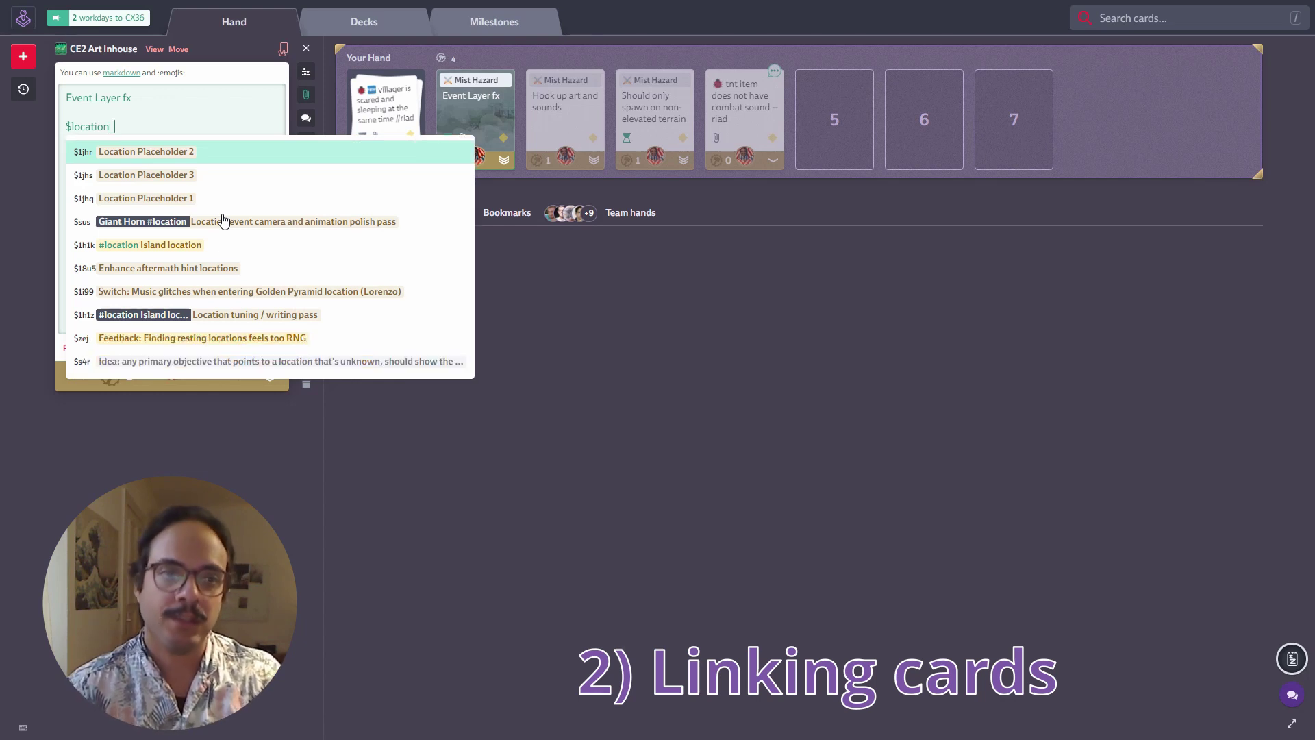
pyautogui.write('art')
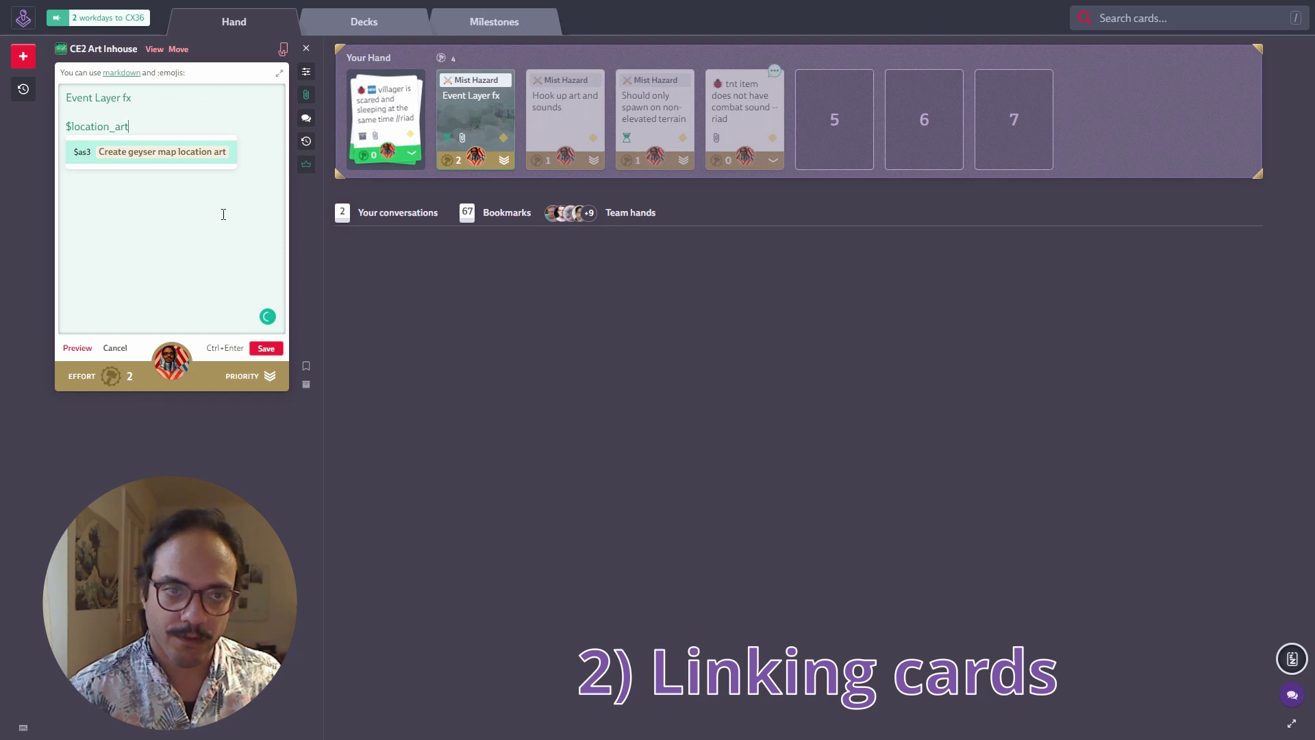
pyautogui.press('Return')
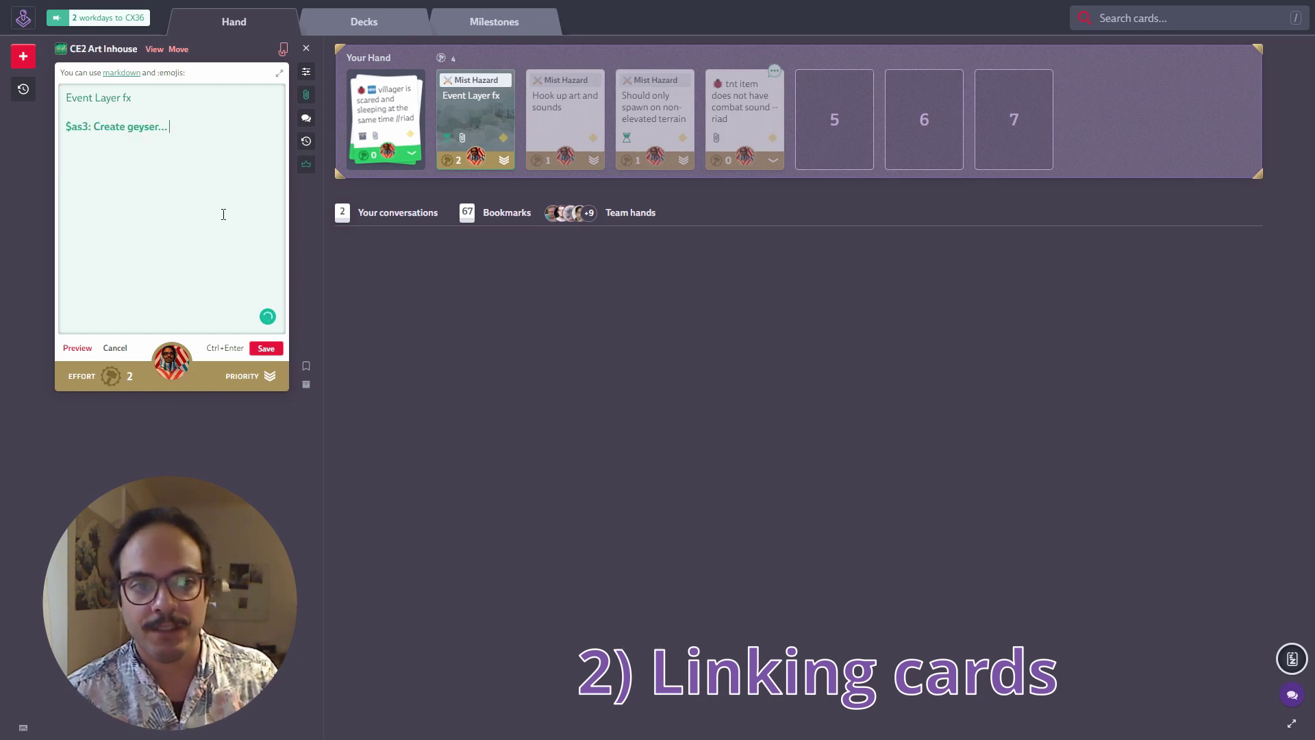
pyautogui.hotkey('ctrl', 'Return')
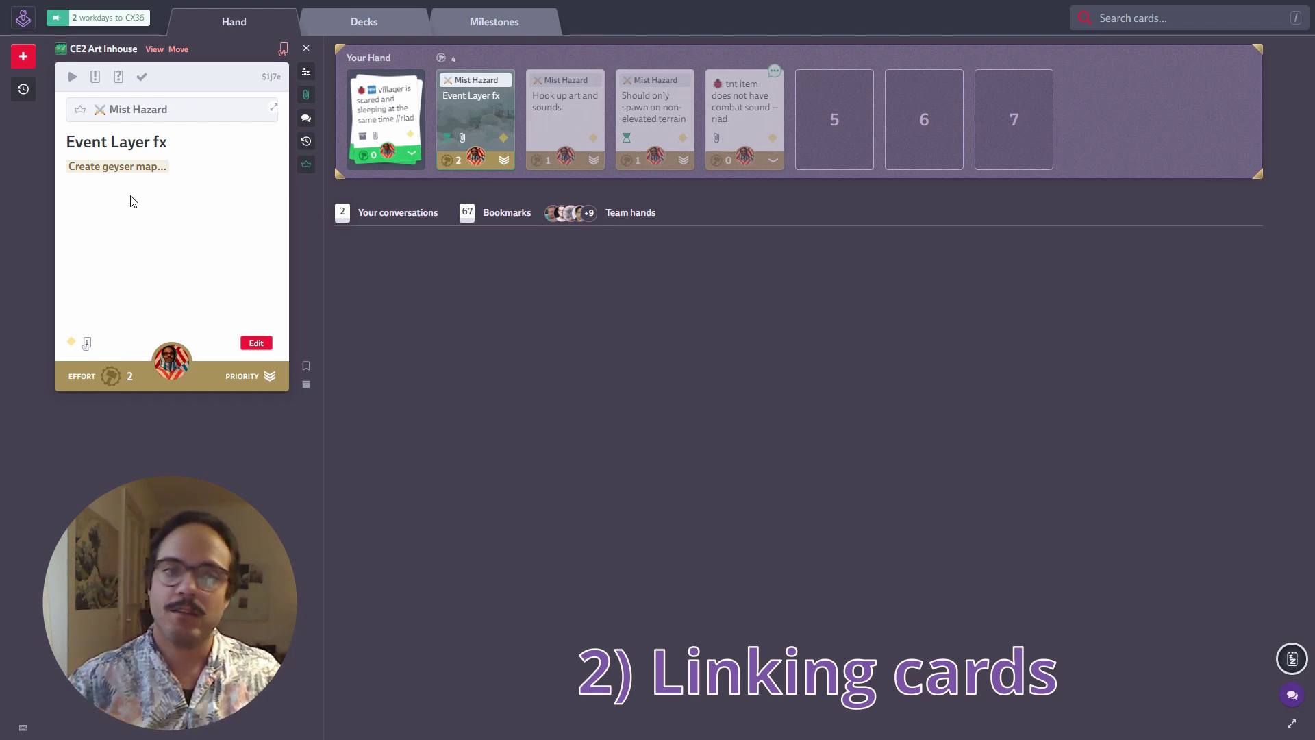
# Opt out of the 'tnt item does not have combat sound' card's conversation thread.
pyautogui.moveTo(112, 175)
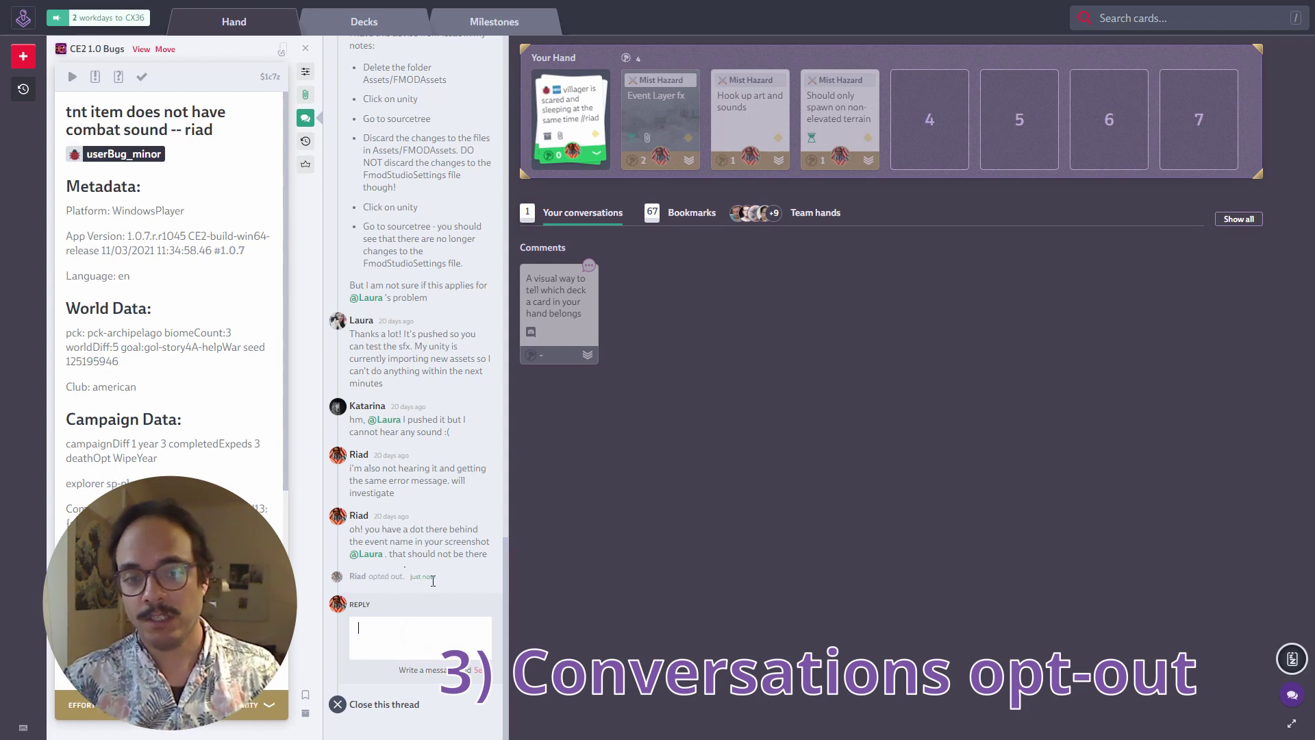
# Opt back into the tnt item conversation from the thread top, then opt out again.
pyautogui.moveTo(433, 581)
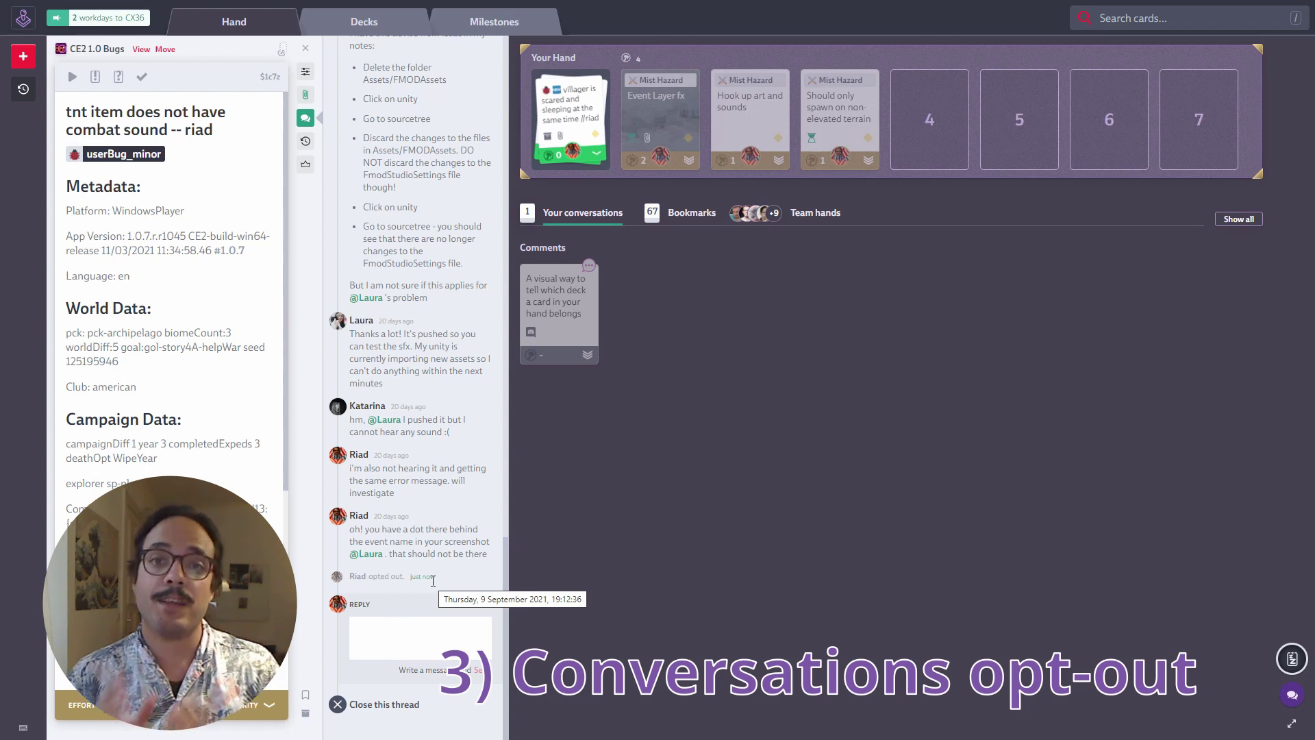
pyautogui.scroll(10, 433, 581)
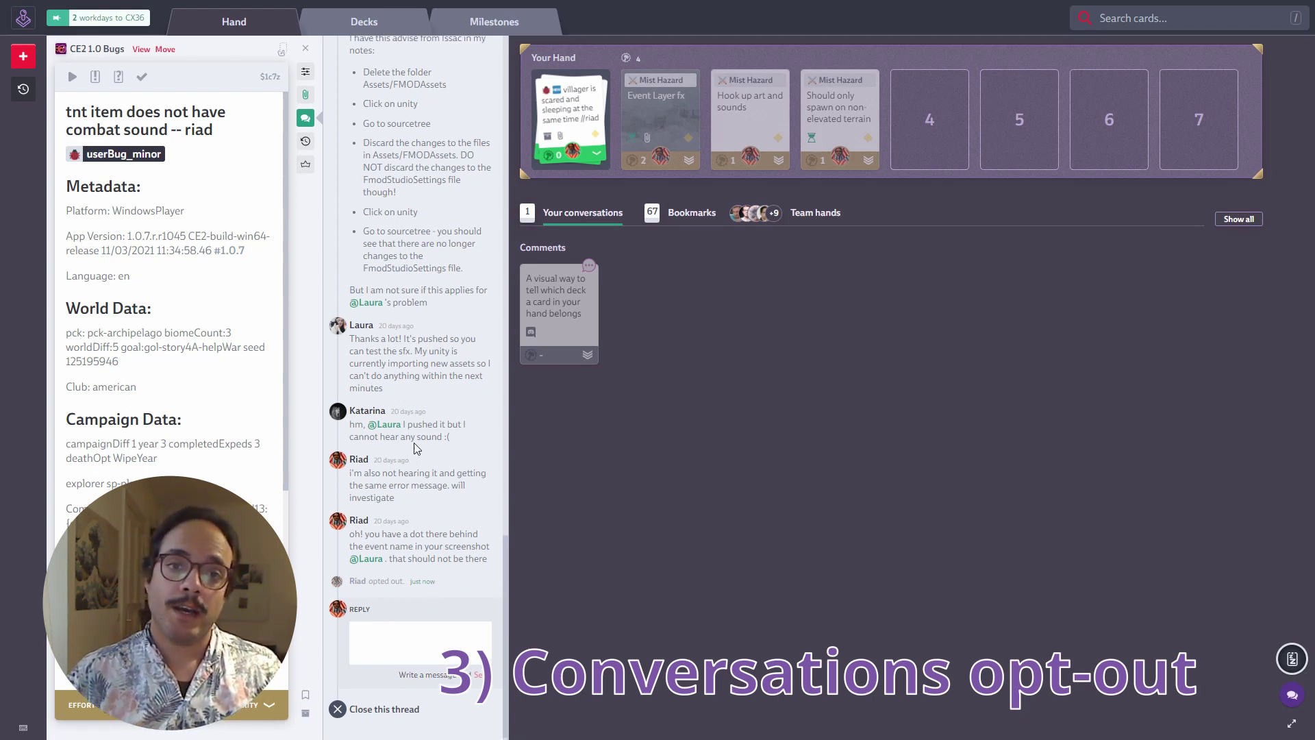
pyautogui.scroll(10, 435, 410)
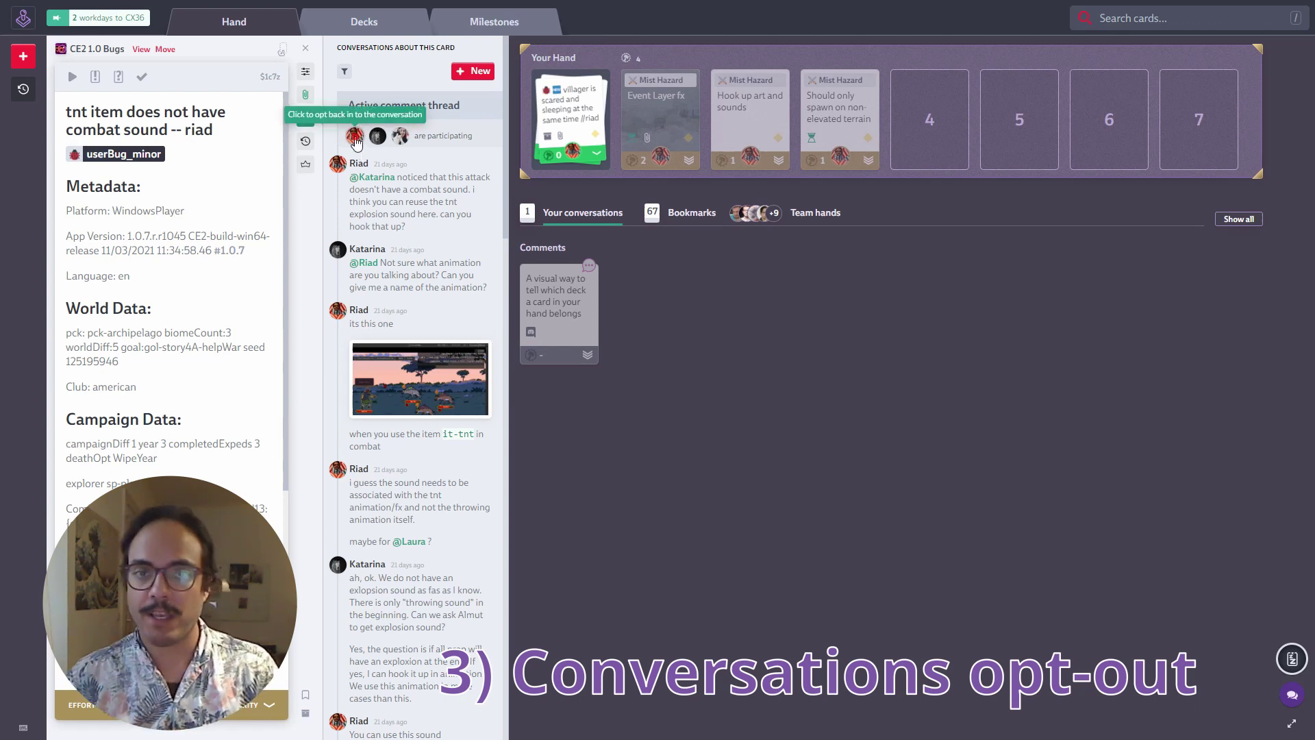
pyautogui.click(355, 135)
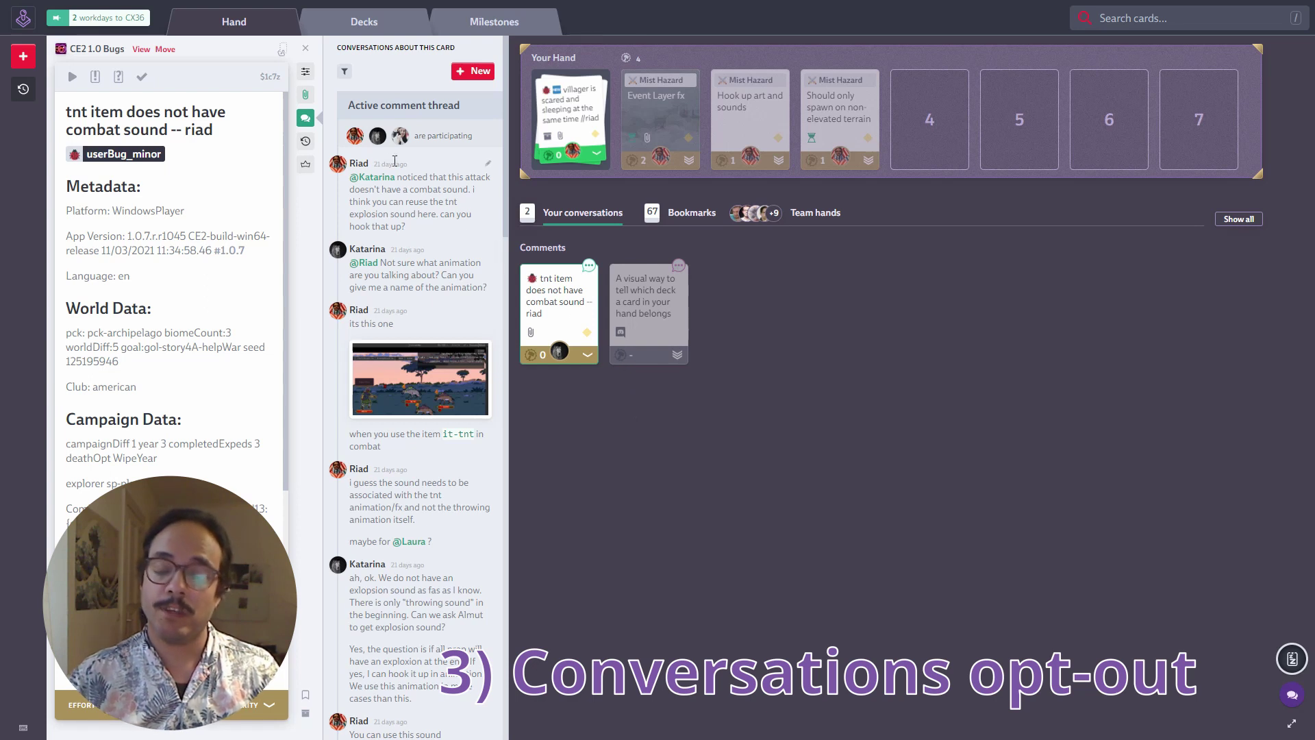
pyautogui.click(356, 137)
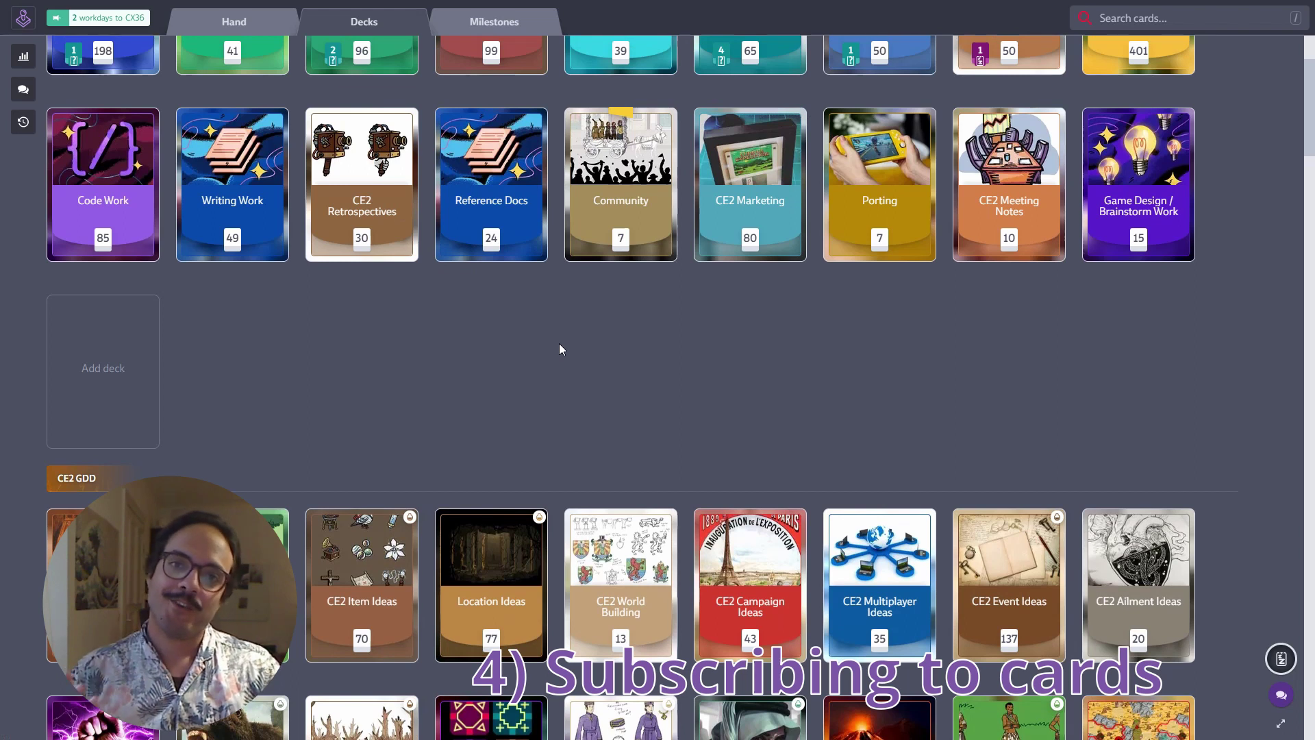
# Subscribe to the Reference Docs deck and open its Code Conventions C# card.
pyautogui.click(531, 197)
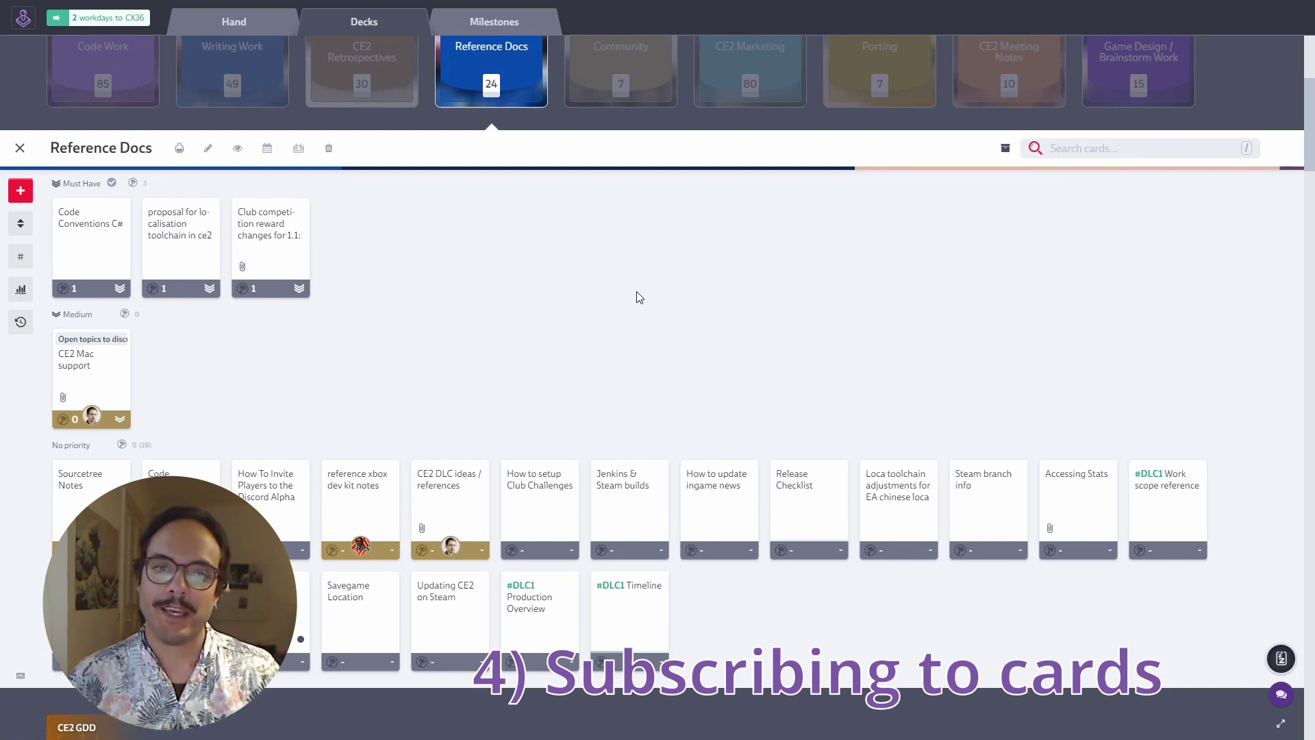
pyautogui.click(238, 148)
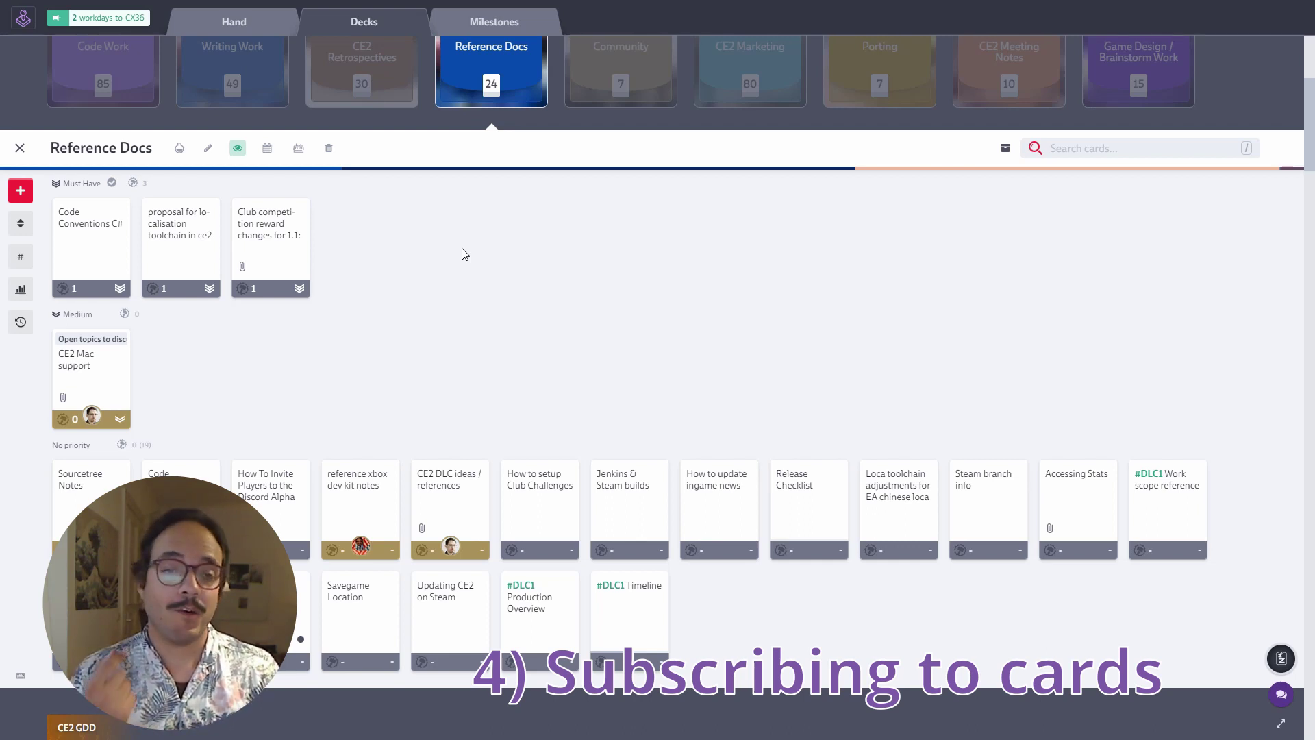
pyautogui.click(103, 239)
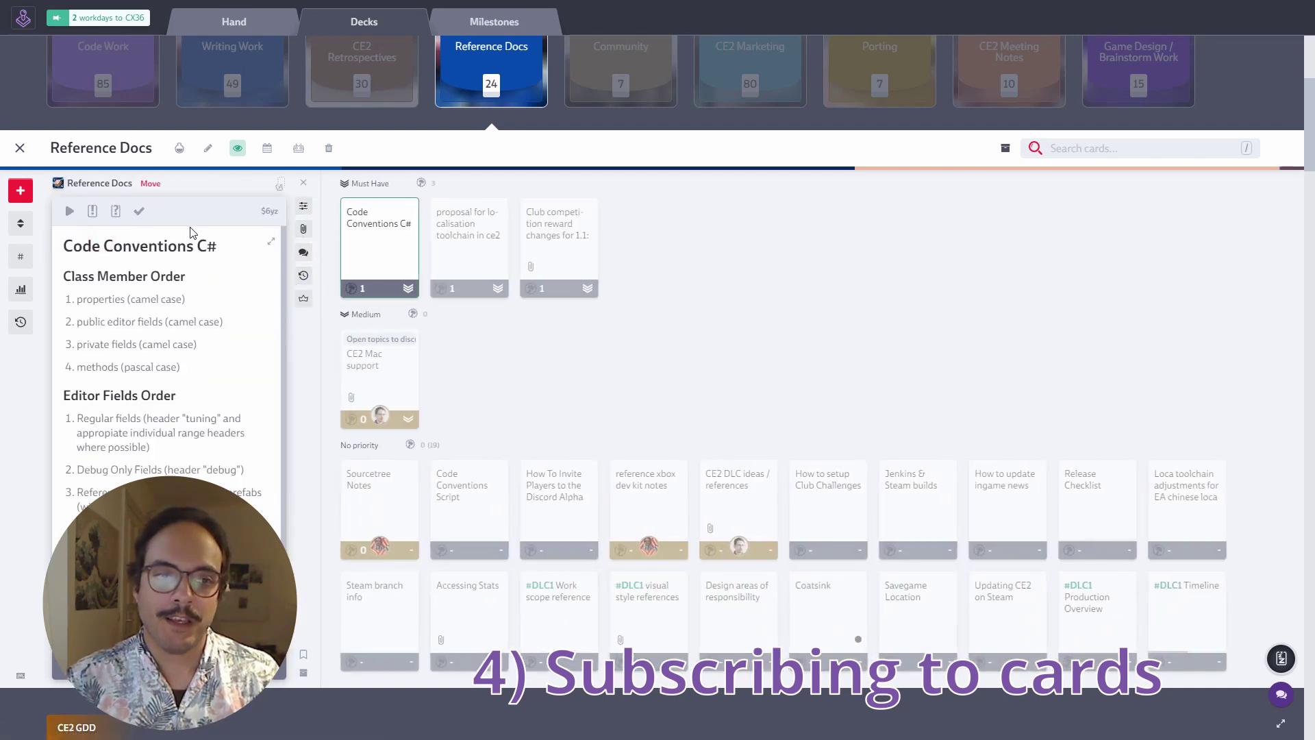
# Show the Code Conventions C# card's history and start watching the card.
pyautogui.click(304, 277)
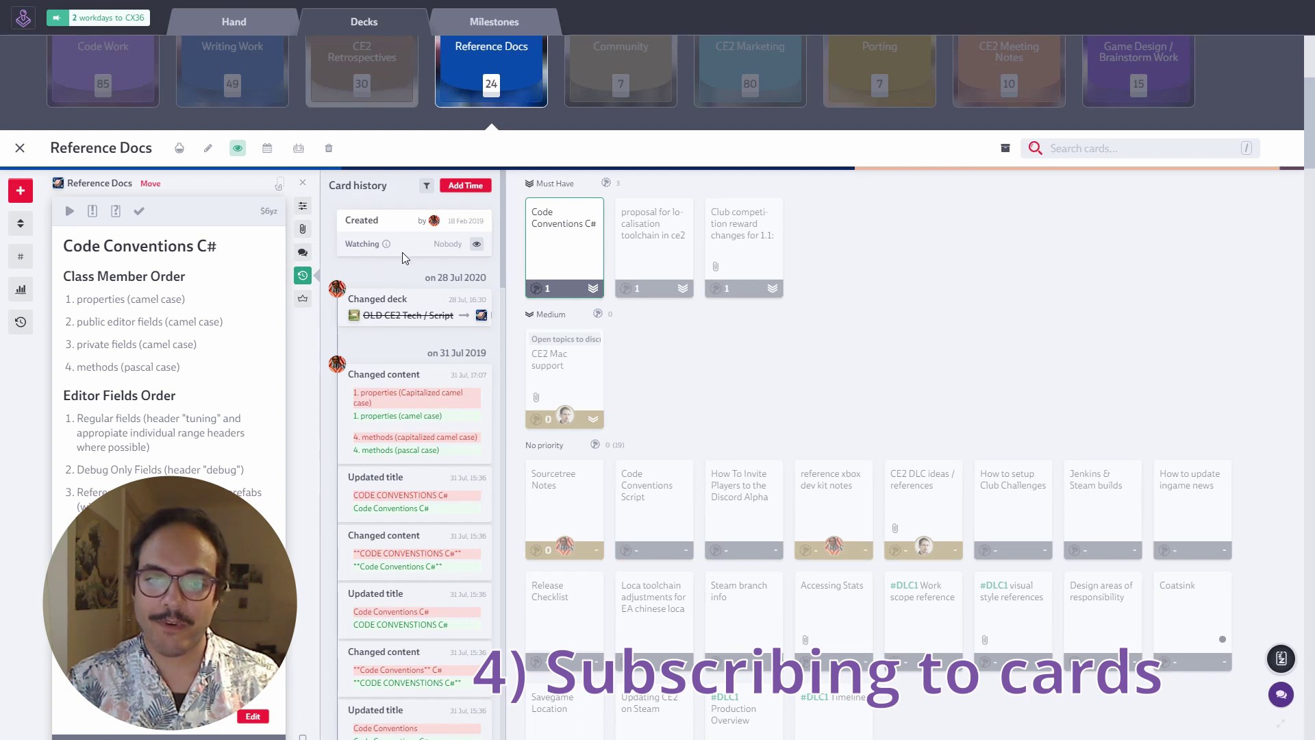
pyautogui.click(476, 245)
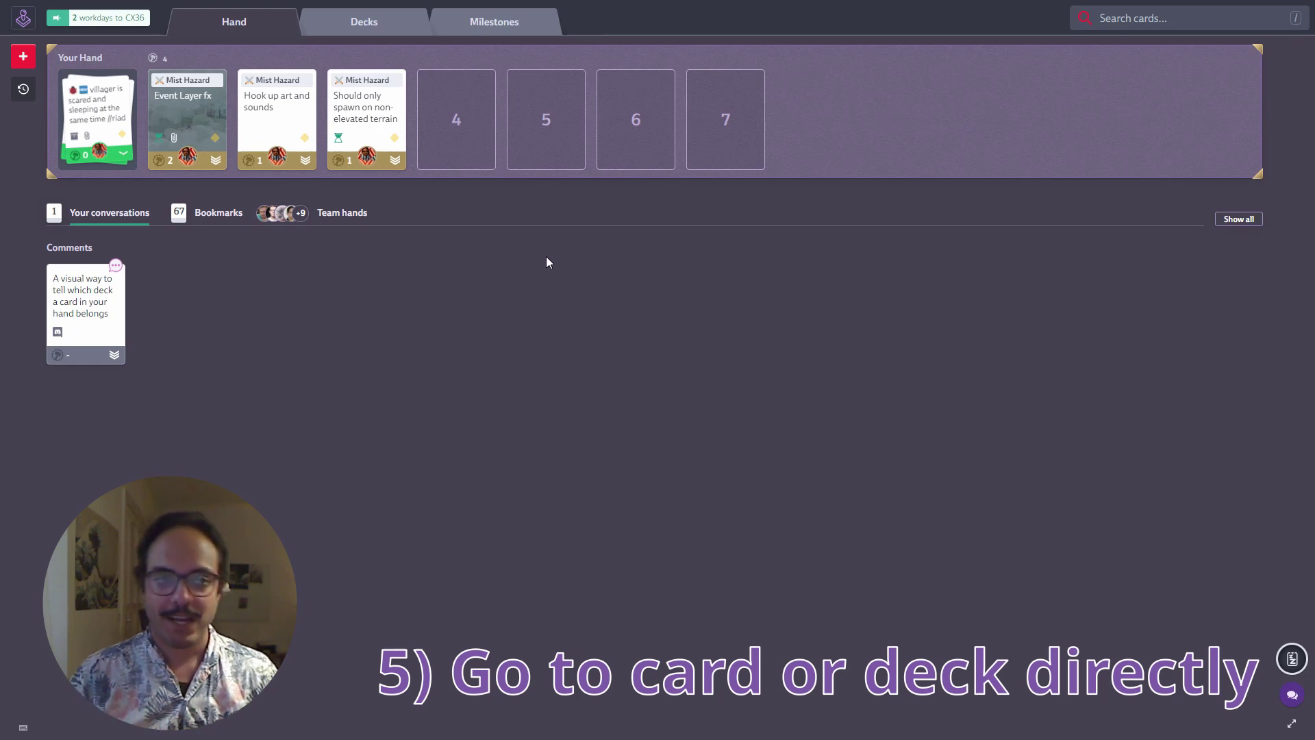
# Search cards for 'code conven' and go to the Code Conventions C# card.
pyautogui.click(1096, 18)
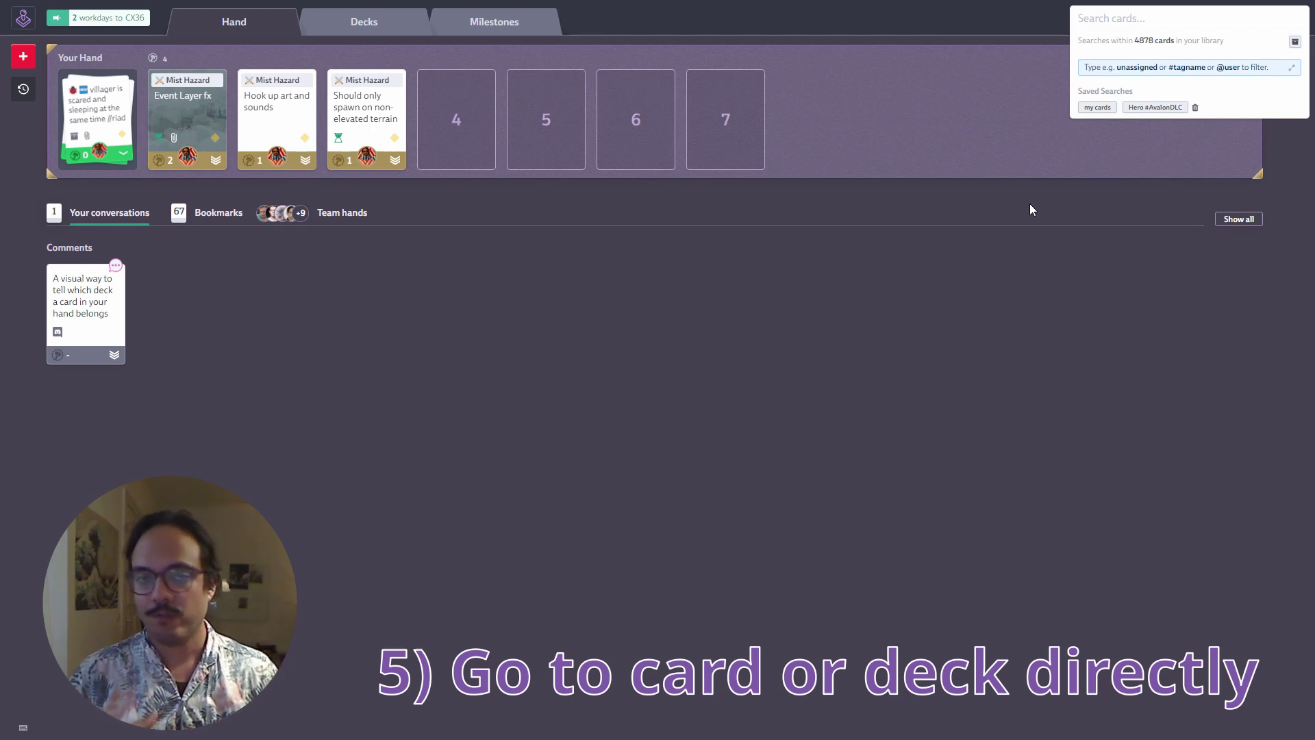
pyautogui.write('code t')
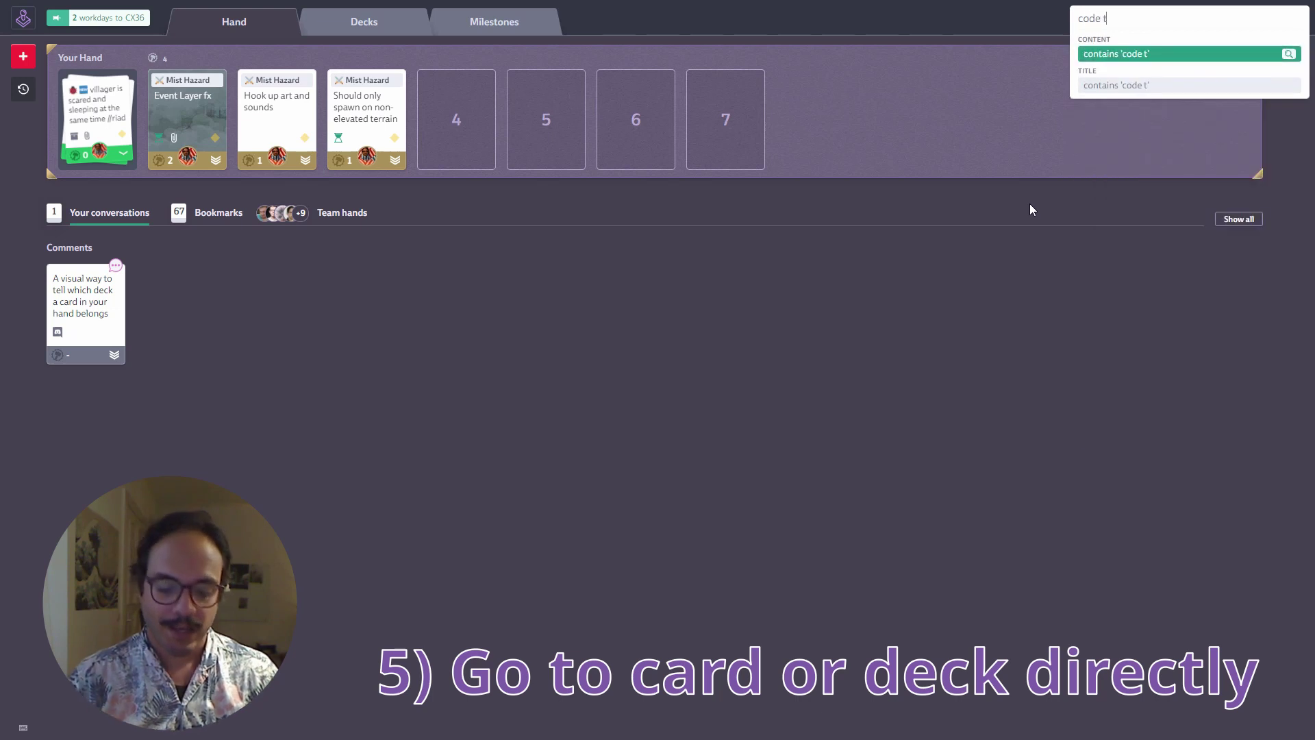
pyautogui.press('BackSpace')
pyautogui.write('conven')
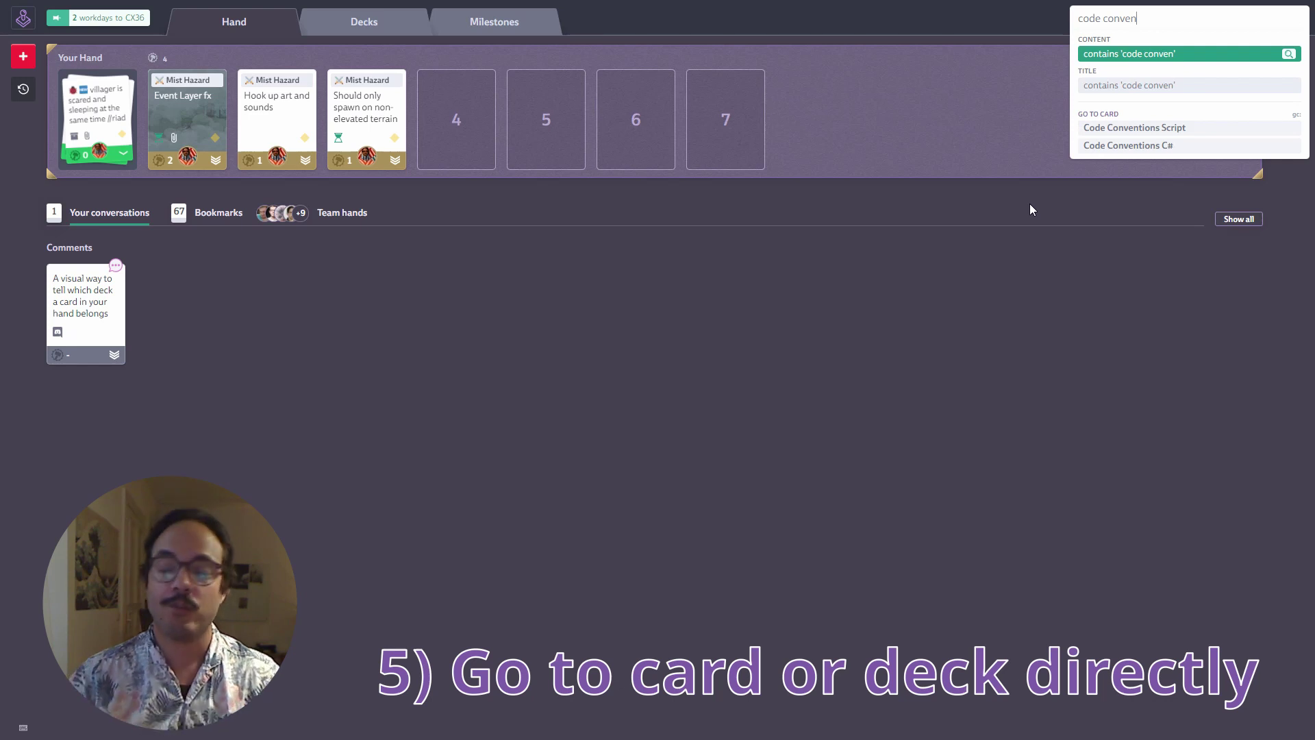
pyautogui.press('Down')
pyautogui.press('Up')
pyautogui.press('Down')
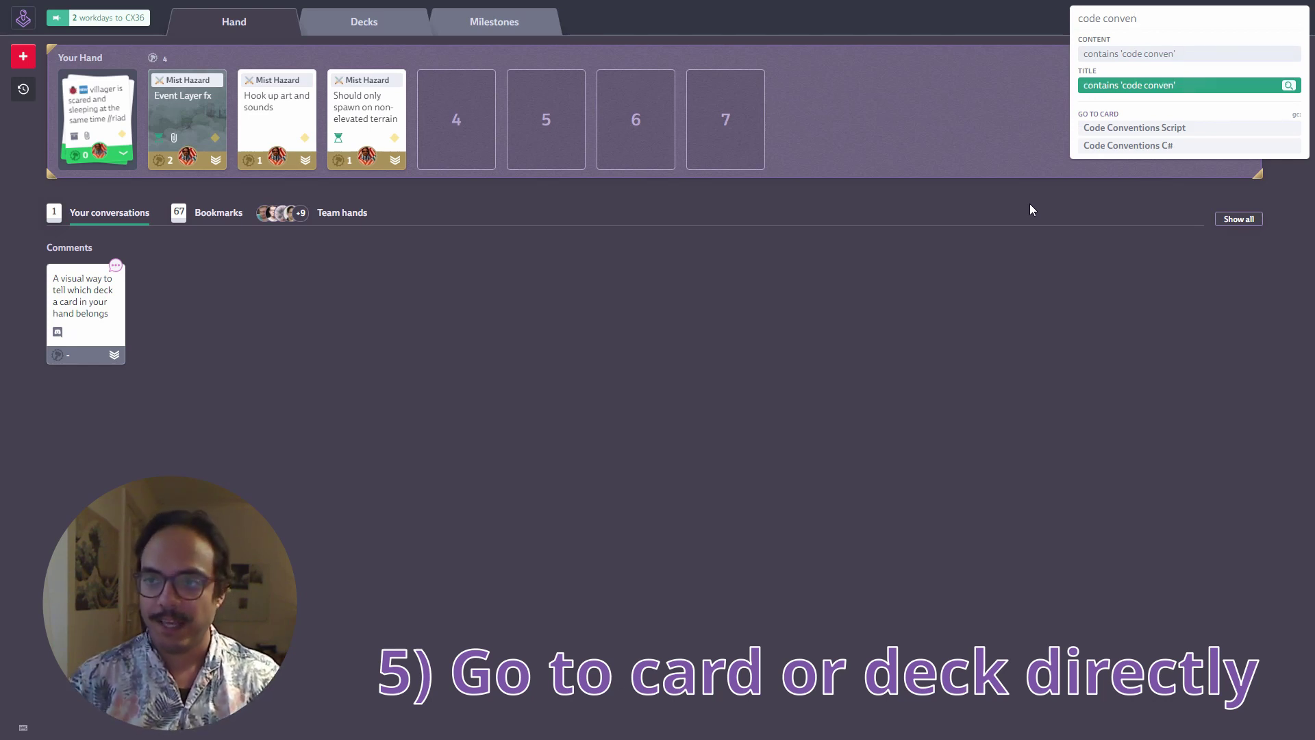
pyautogui.press('Down')
pyautogui.press('Down')
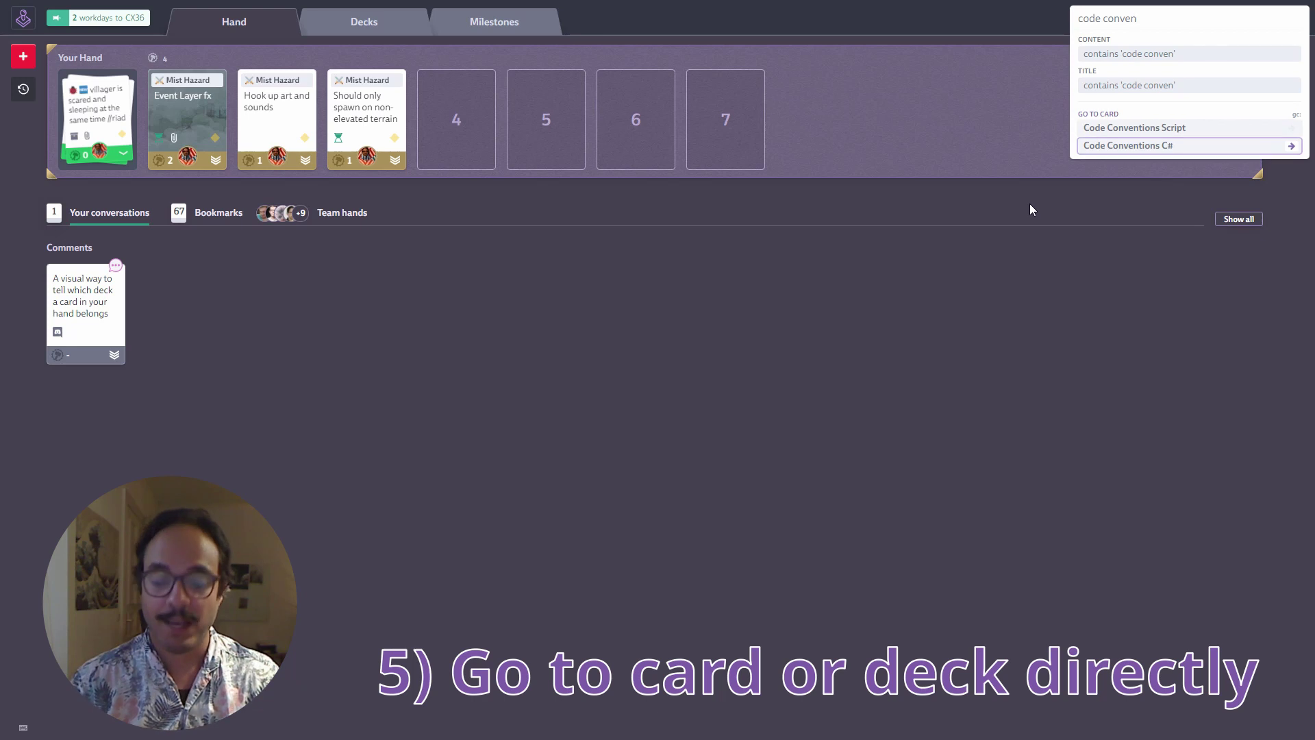
pyautogui.press('Return')
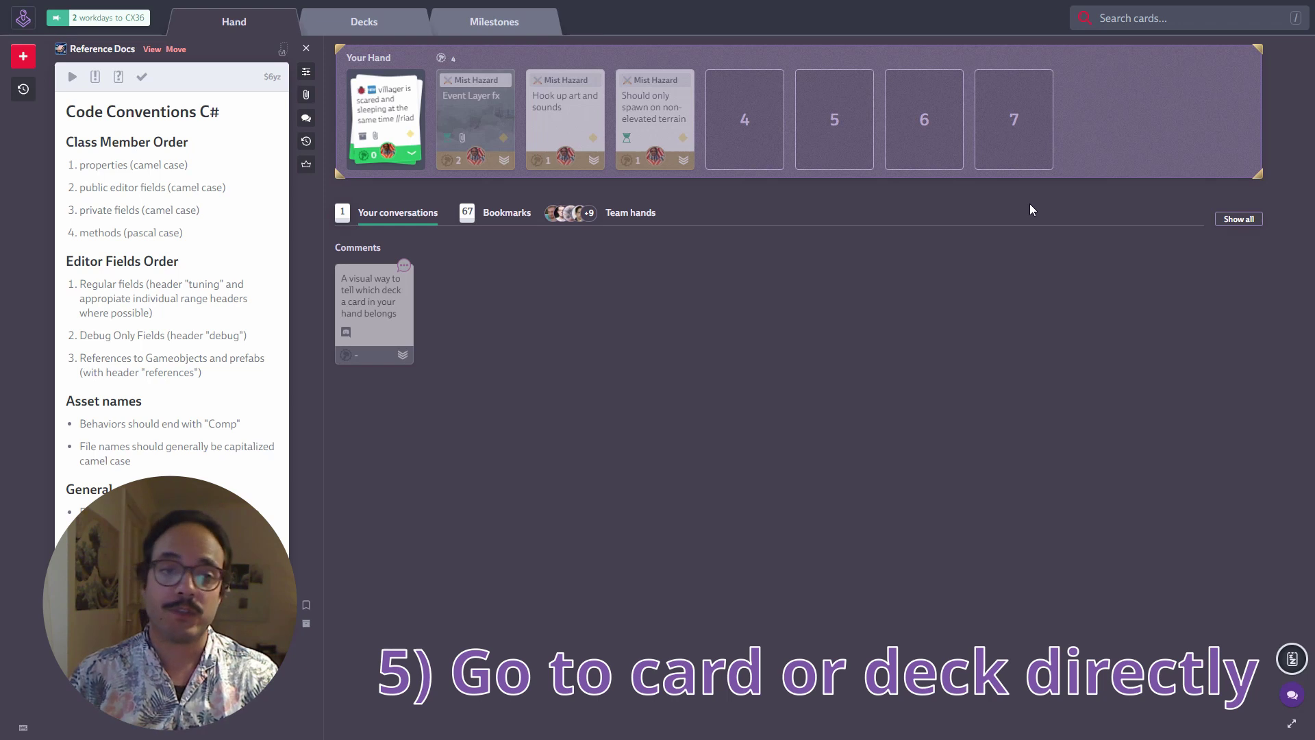
# Search cards for 'location ideas' and jump to the Location Ideas deck.
pyautogui.click(1104, 25)
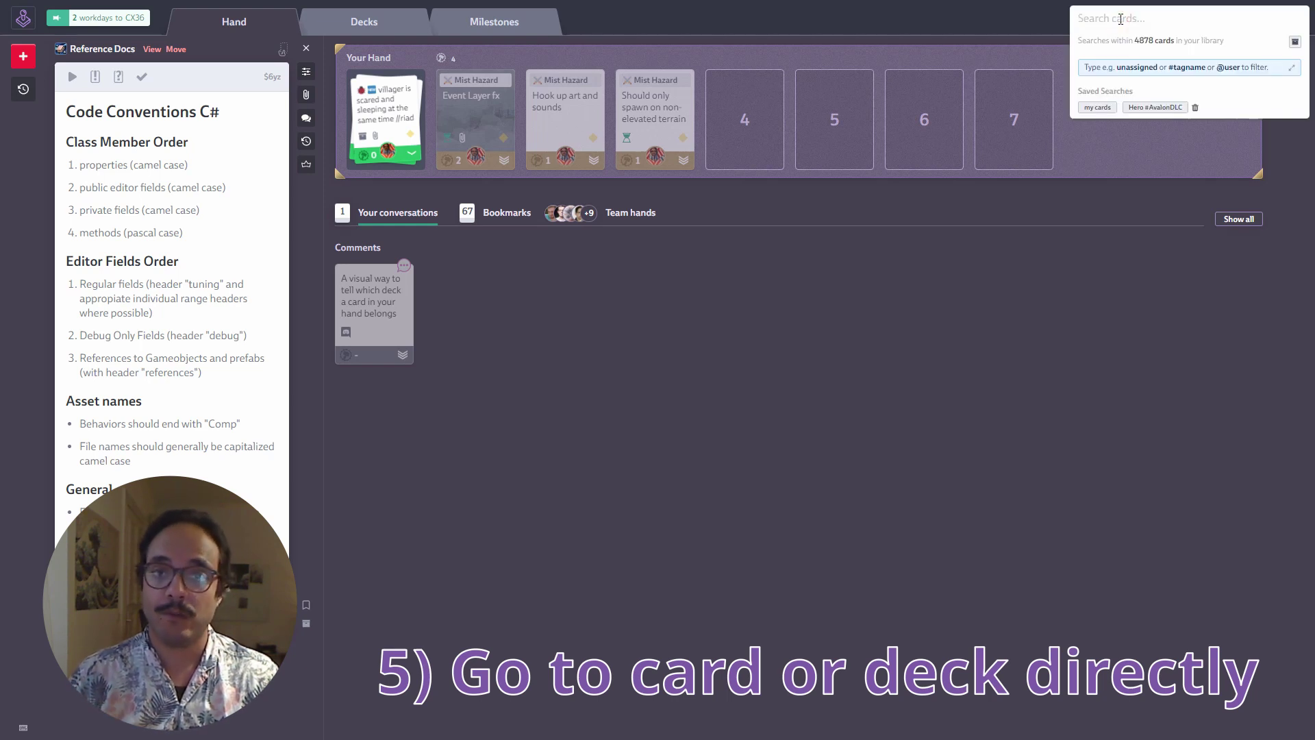
pyautogui.write('location')
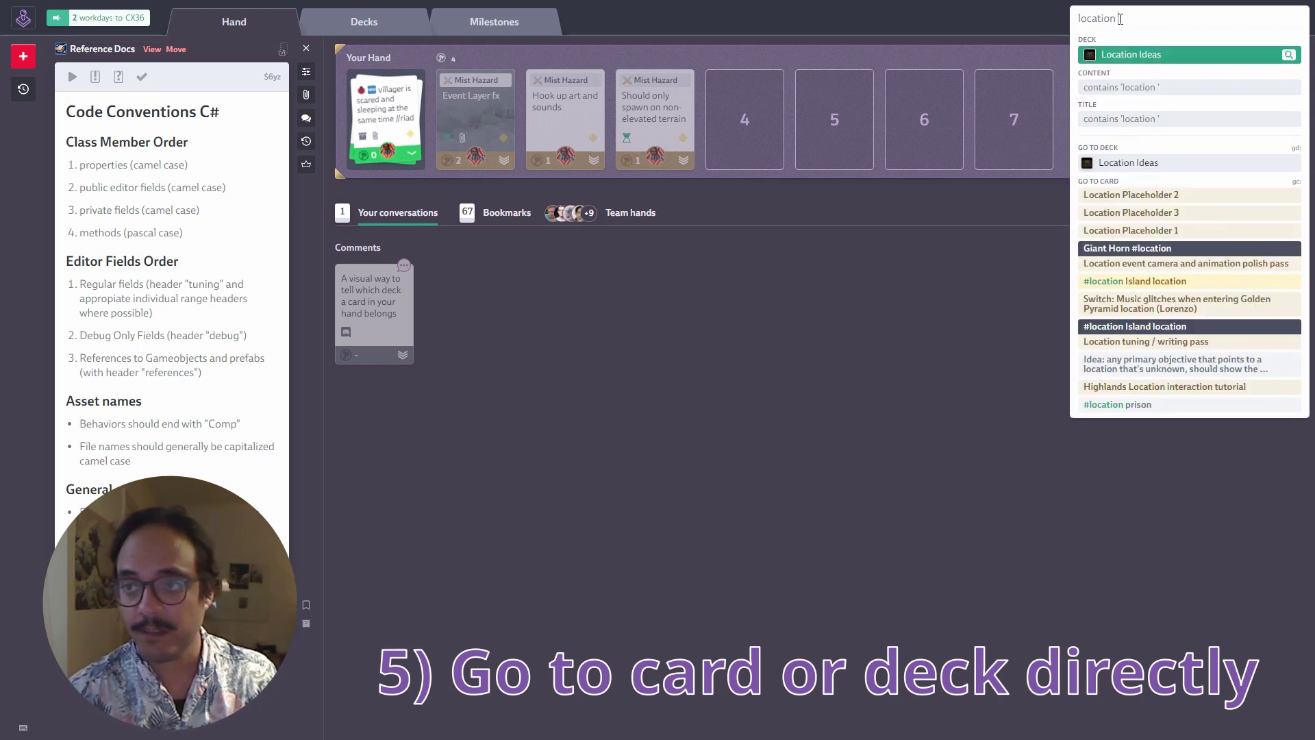
pyautogui.press('BackSpace')
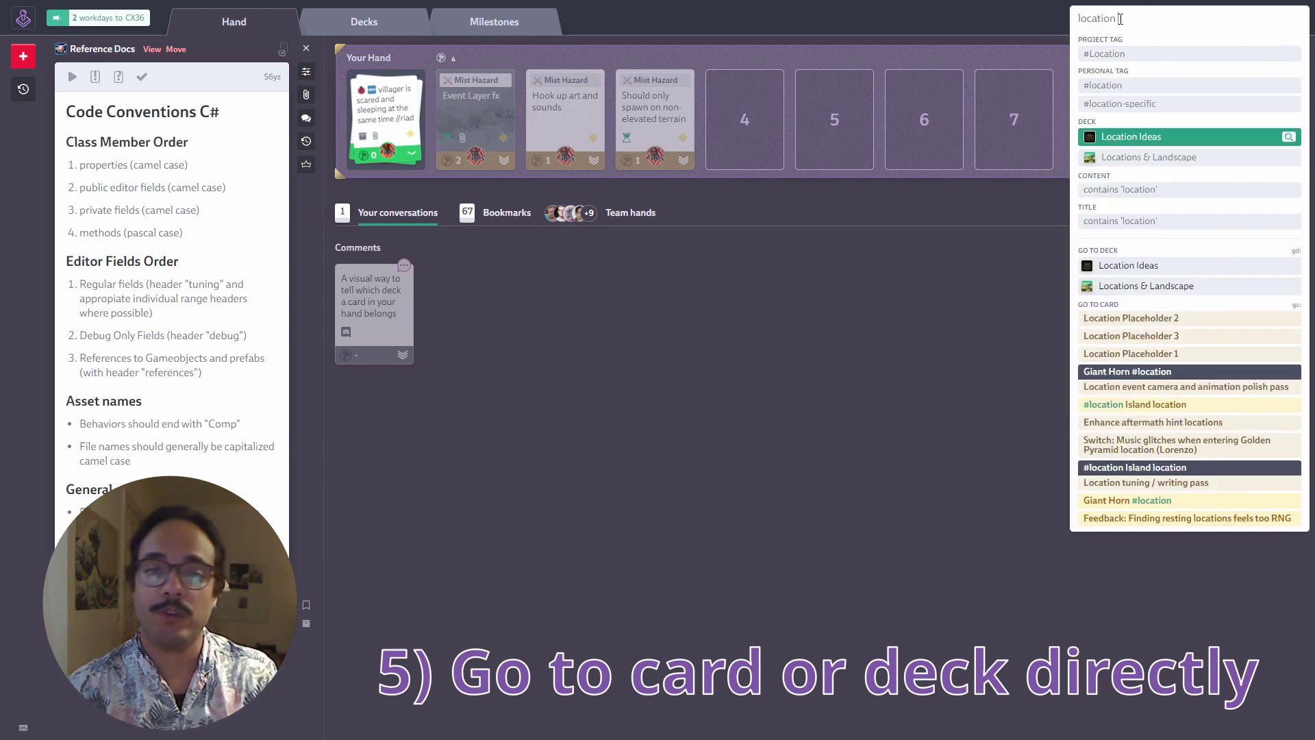
pyautogui.write('ideas')
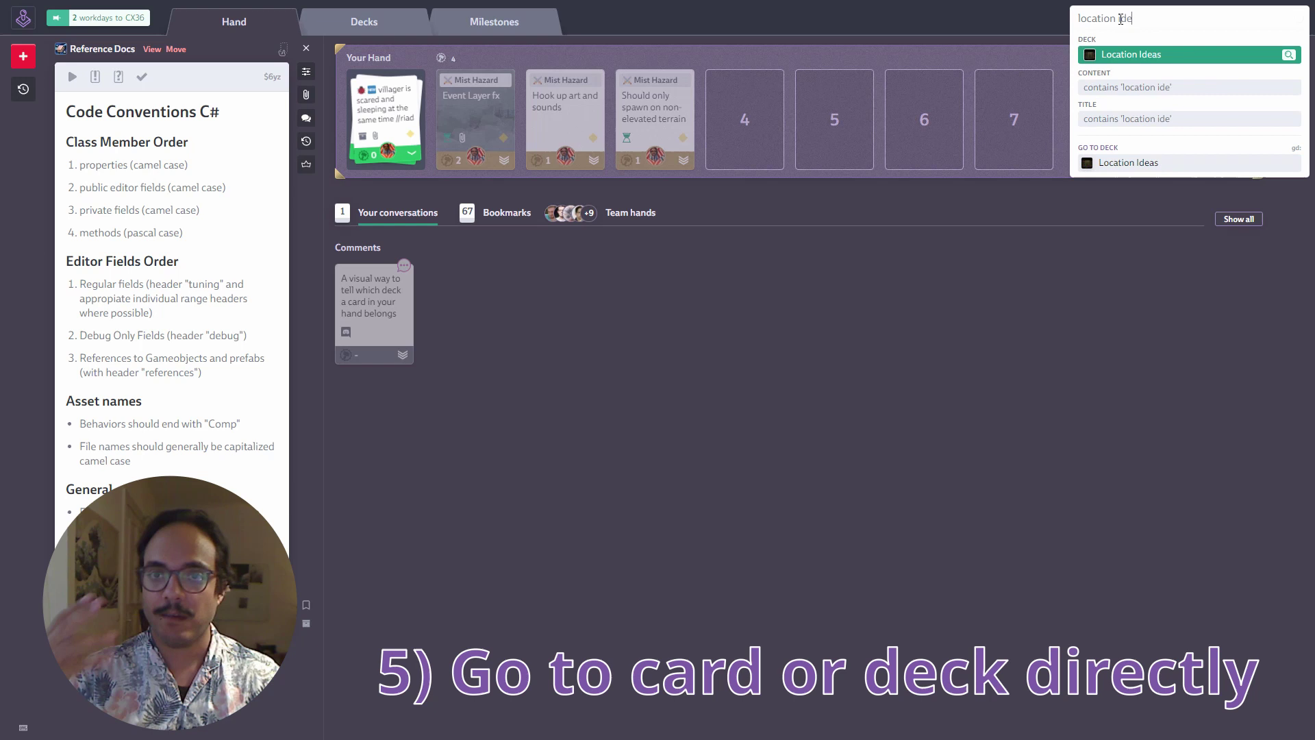
pyautogui.press('Down')
pyautogui.press('Down')
pyautogui.press('Down')
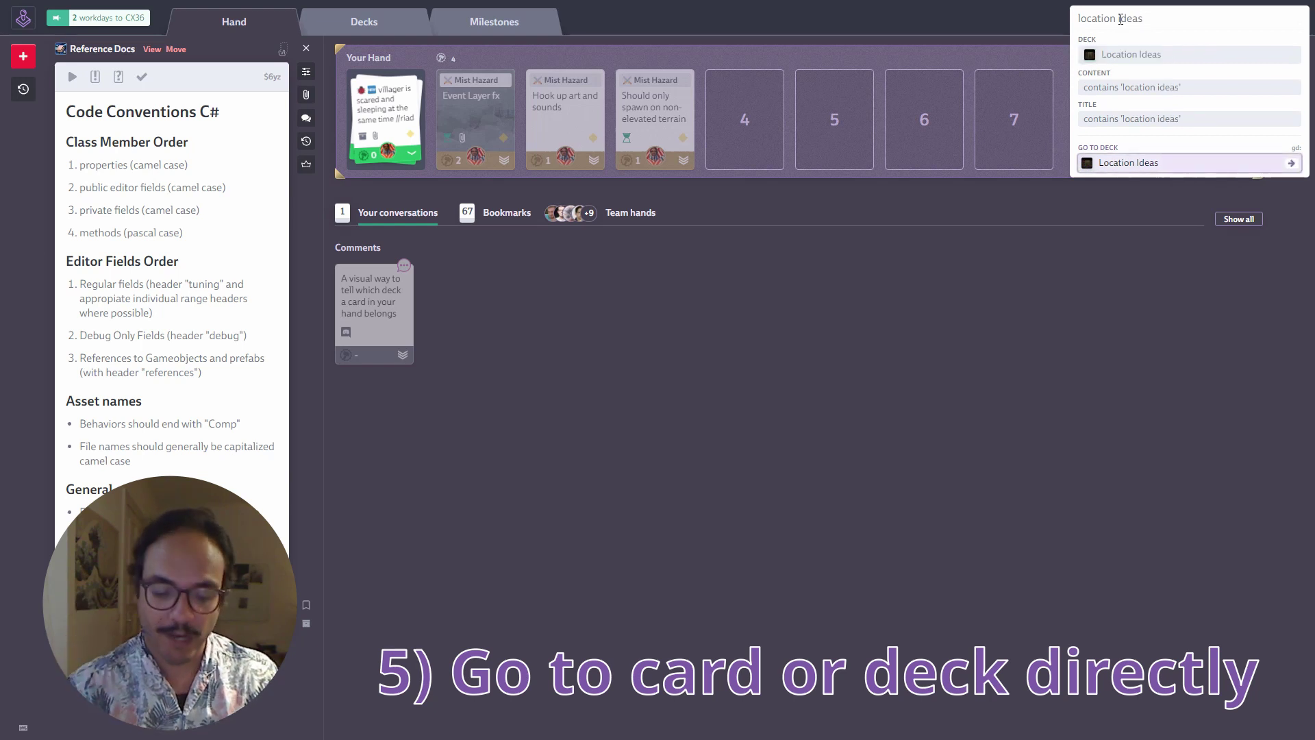
pyautogui.press('Return')
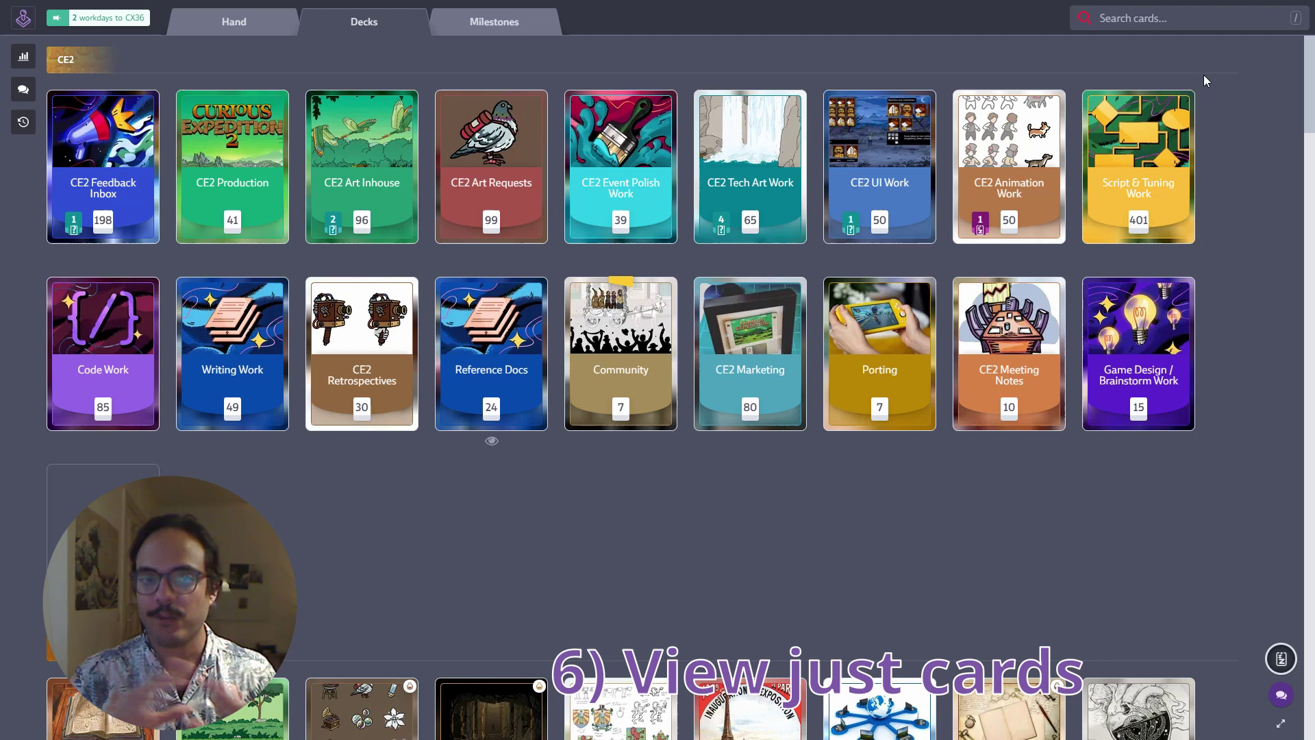
# Search 'roadmap' and apply the CDX Roadmap project as a filter.
pyautogui.click(1168, 15)
pyautogui.write('roadma')
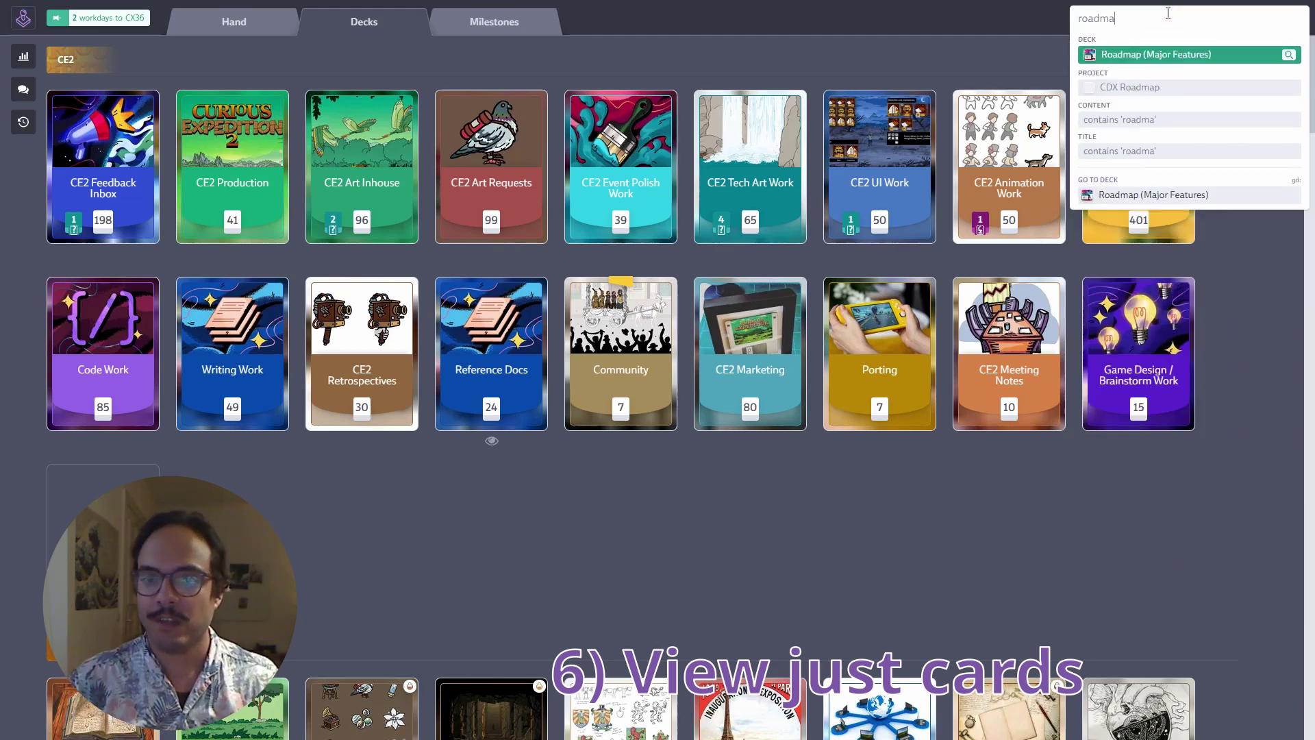
pyautogui.write('p')
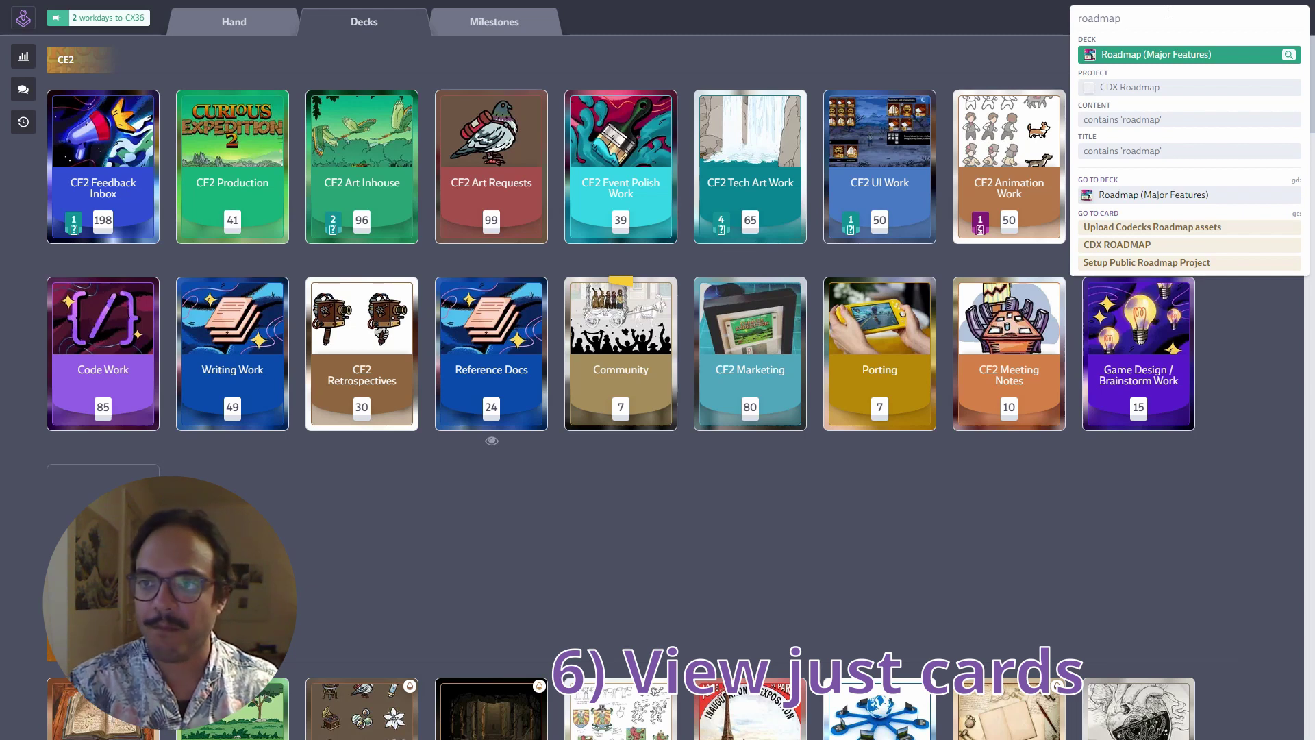
pyautogui.press('Down')
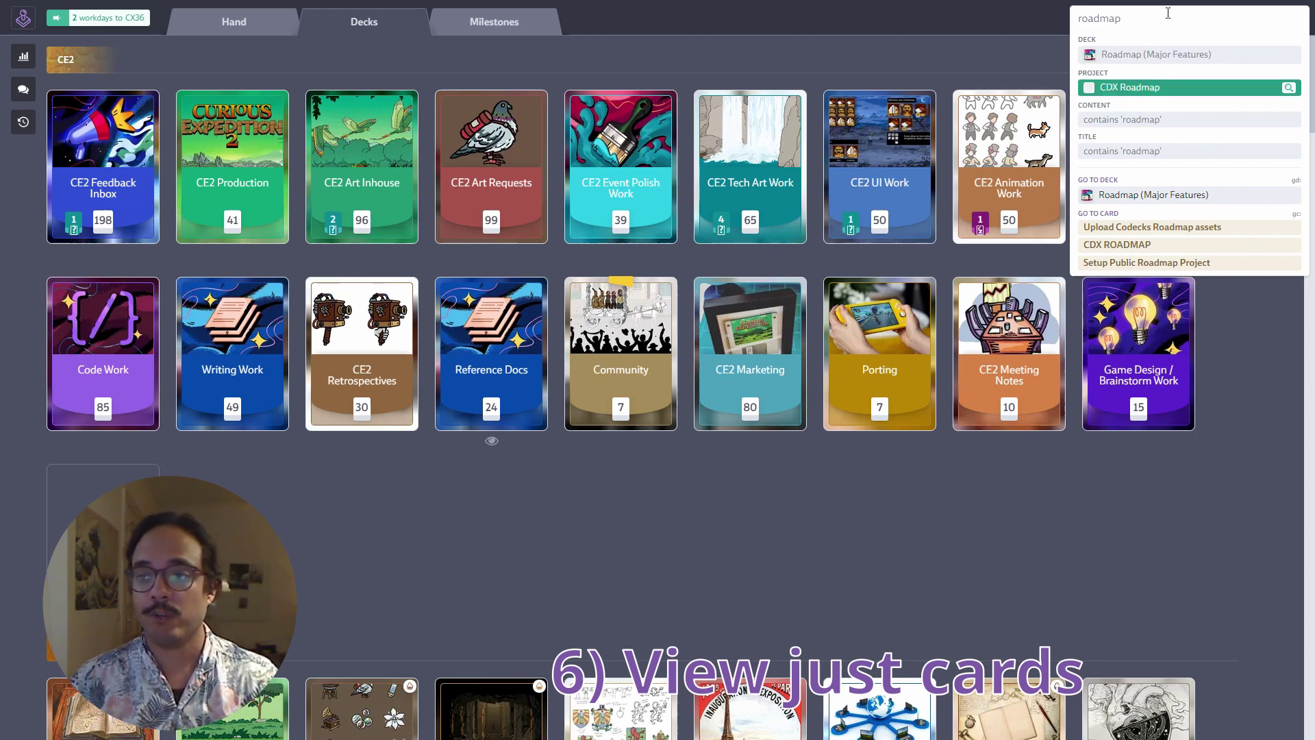
pyautogui.press('Return')
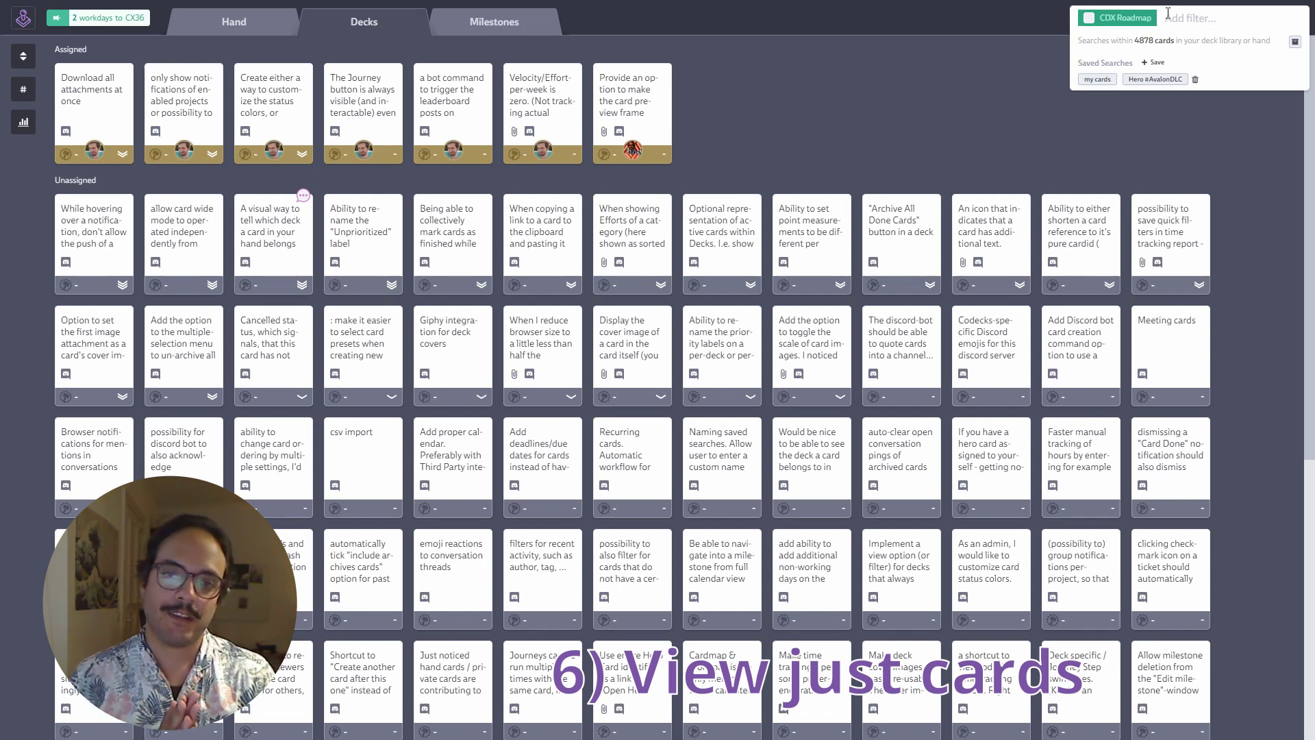
# Group the CDX Roadmap cards by Deck, then regroup them by Owner.
pyautogui.click(32, 55)
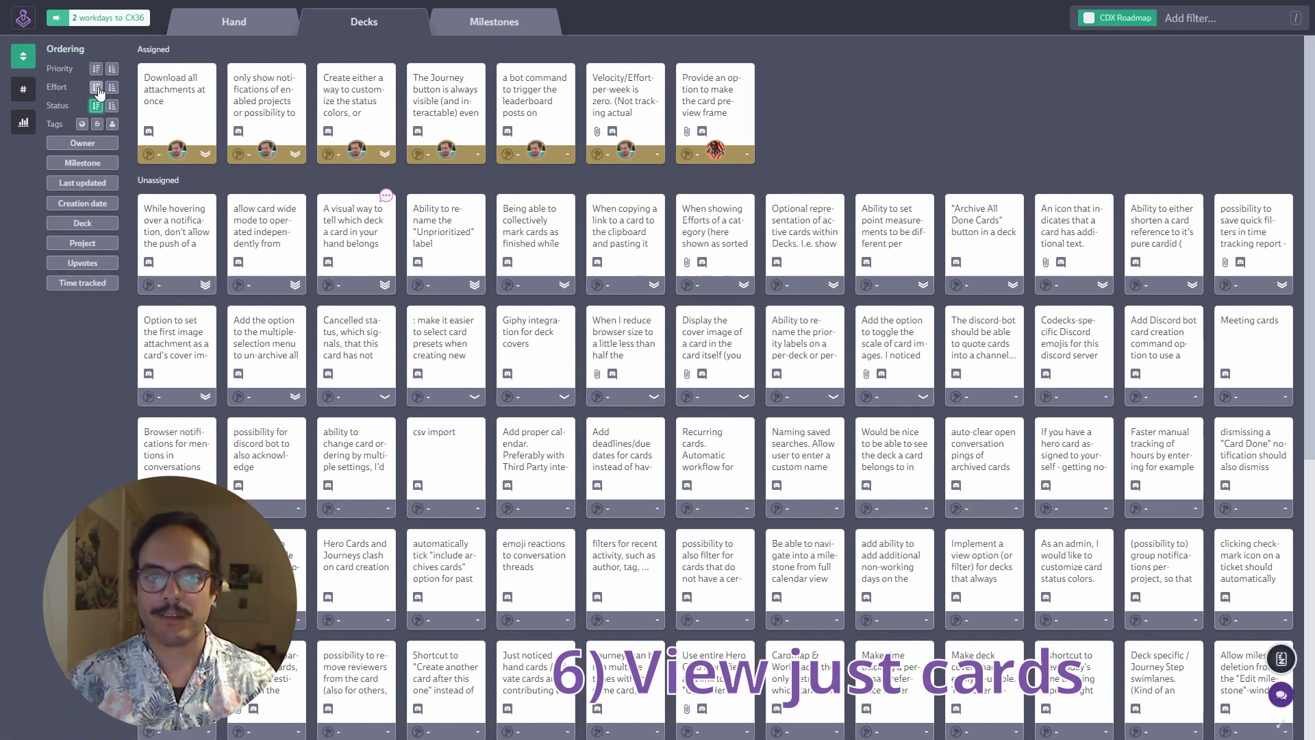
pyautogui.click(95, 222)
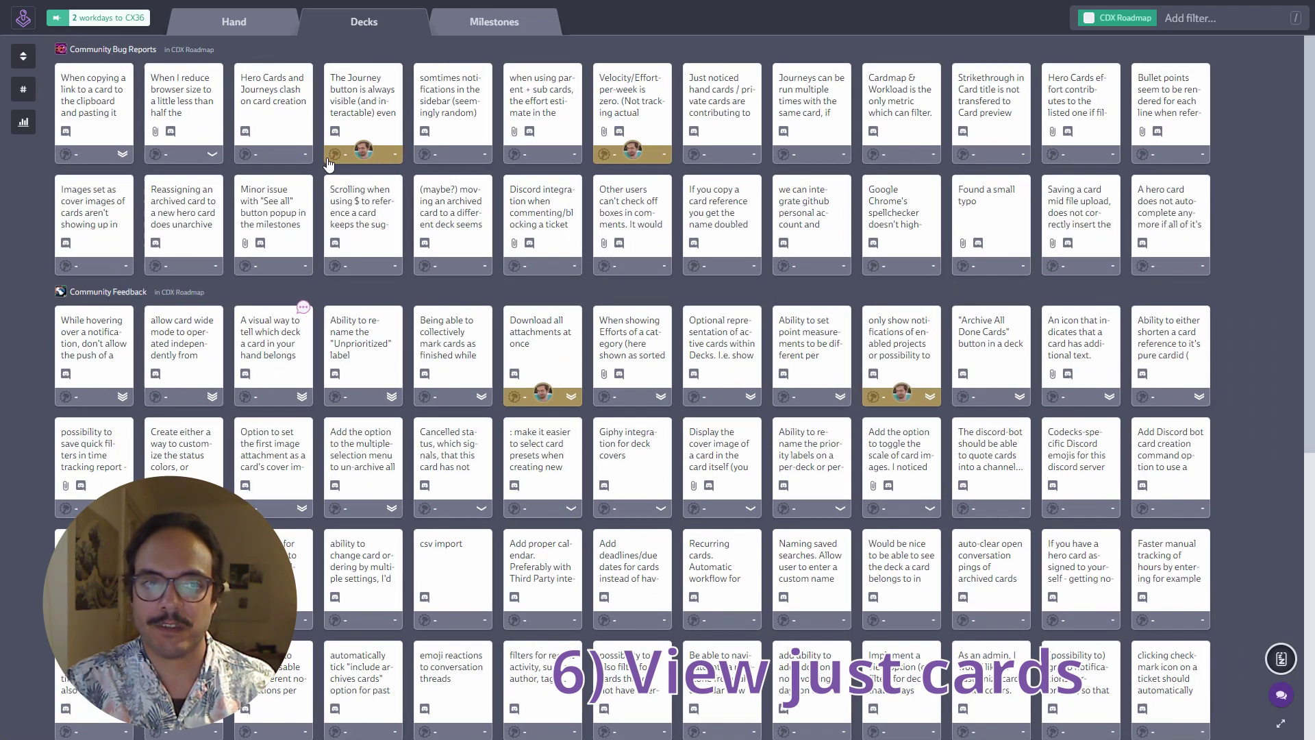
pyautogui.scroll(-6, 329, 164)
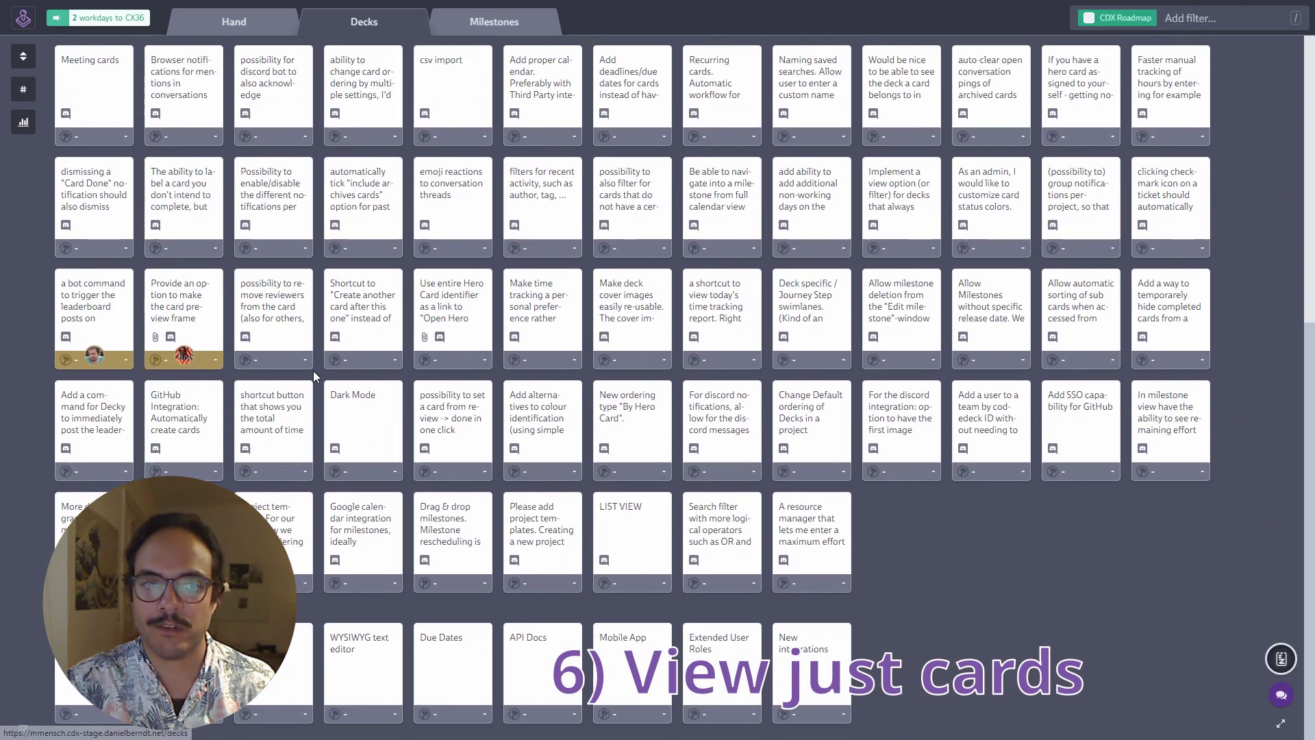
pyautogui.scroll(6, 314, 371)
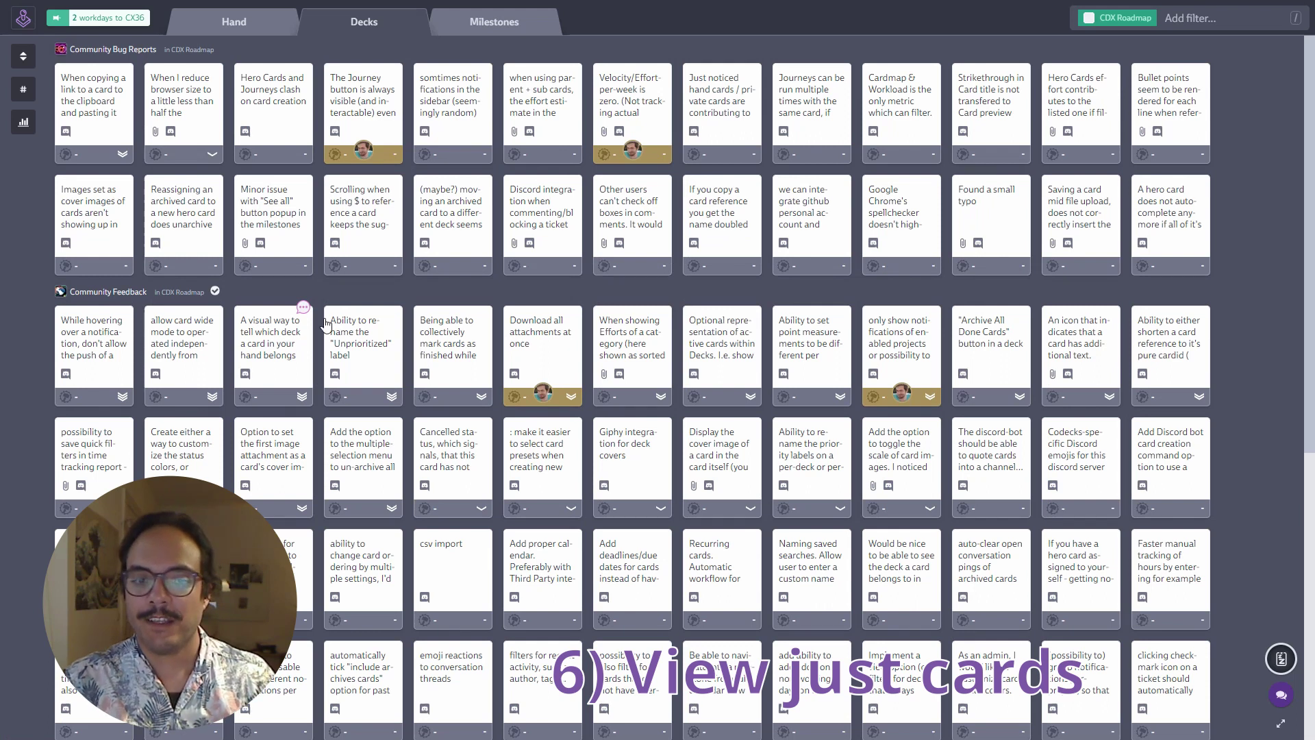
pyautogui.click(24, 56)
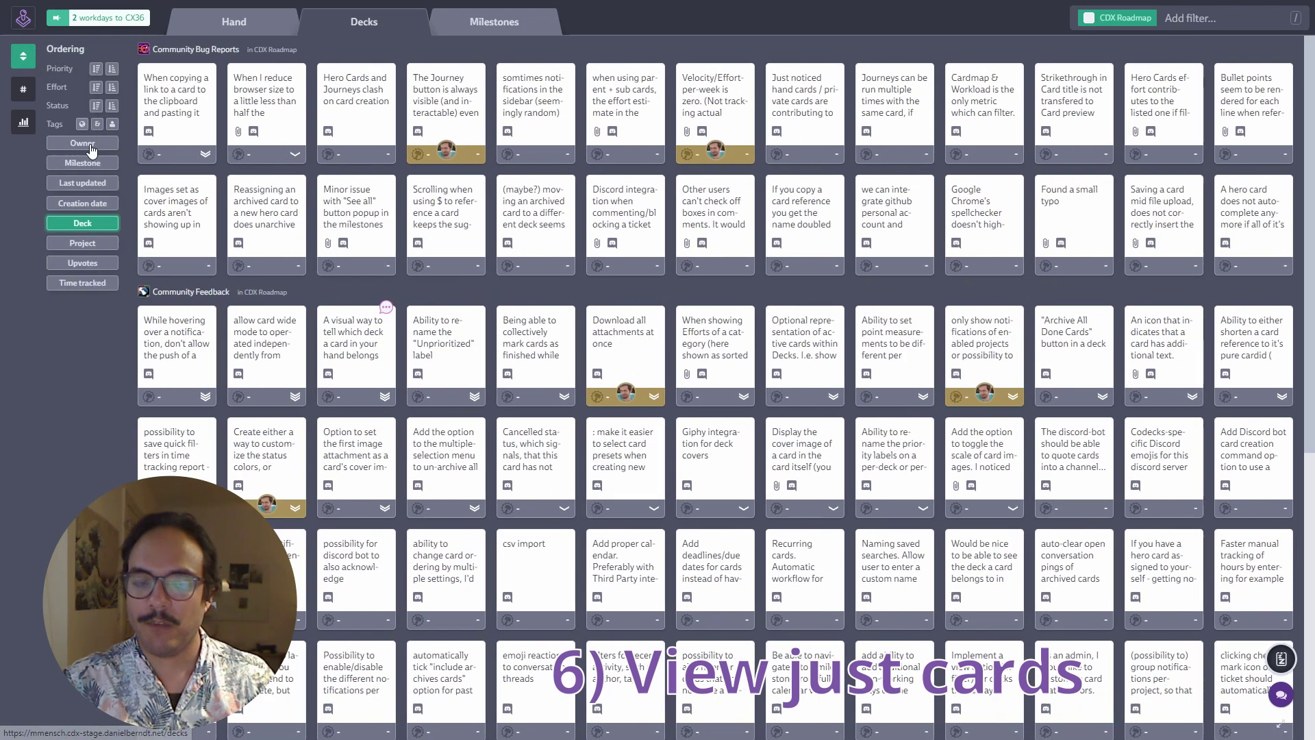
pyautogui.click(94, 142)
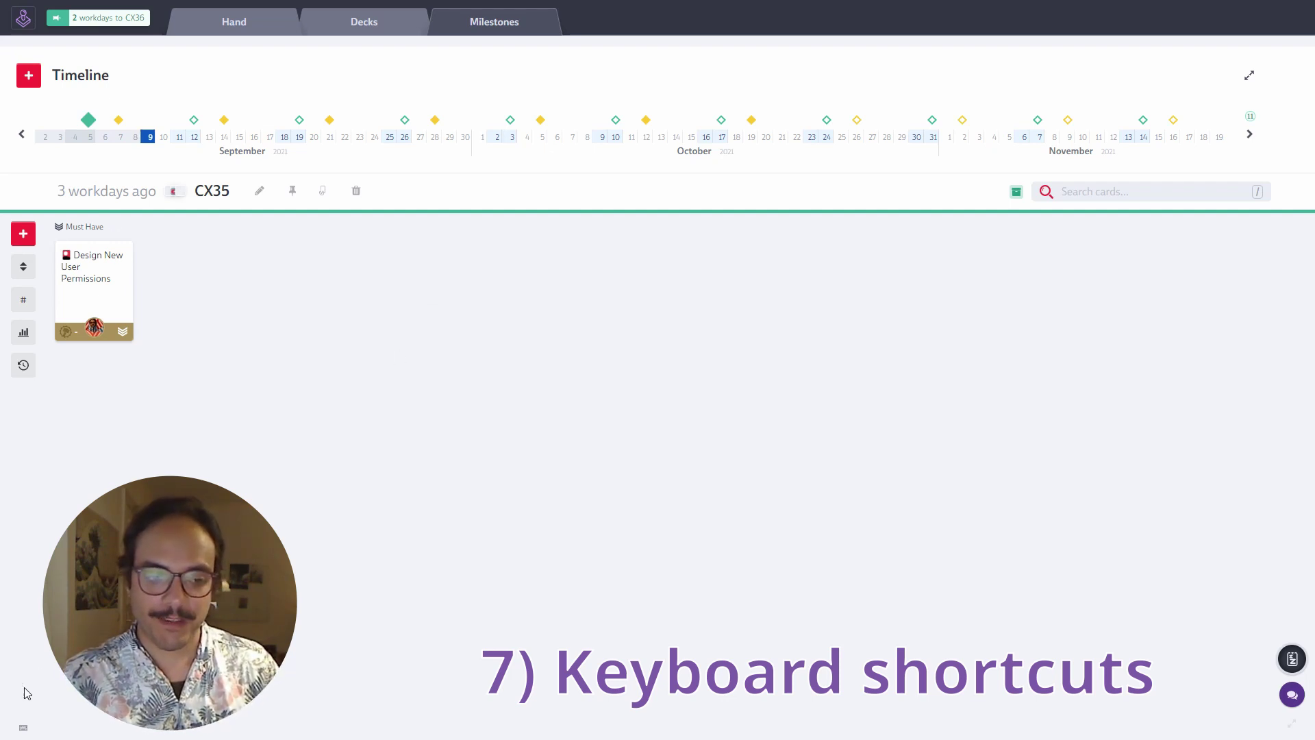
pyautogui.click(24, 730)
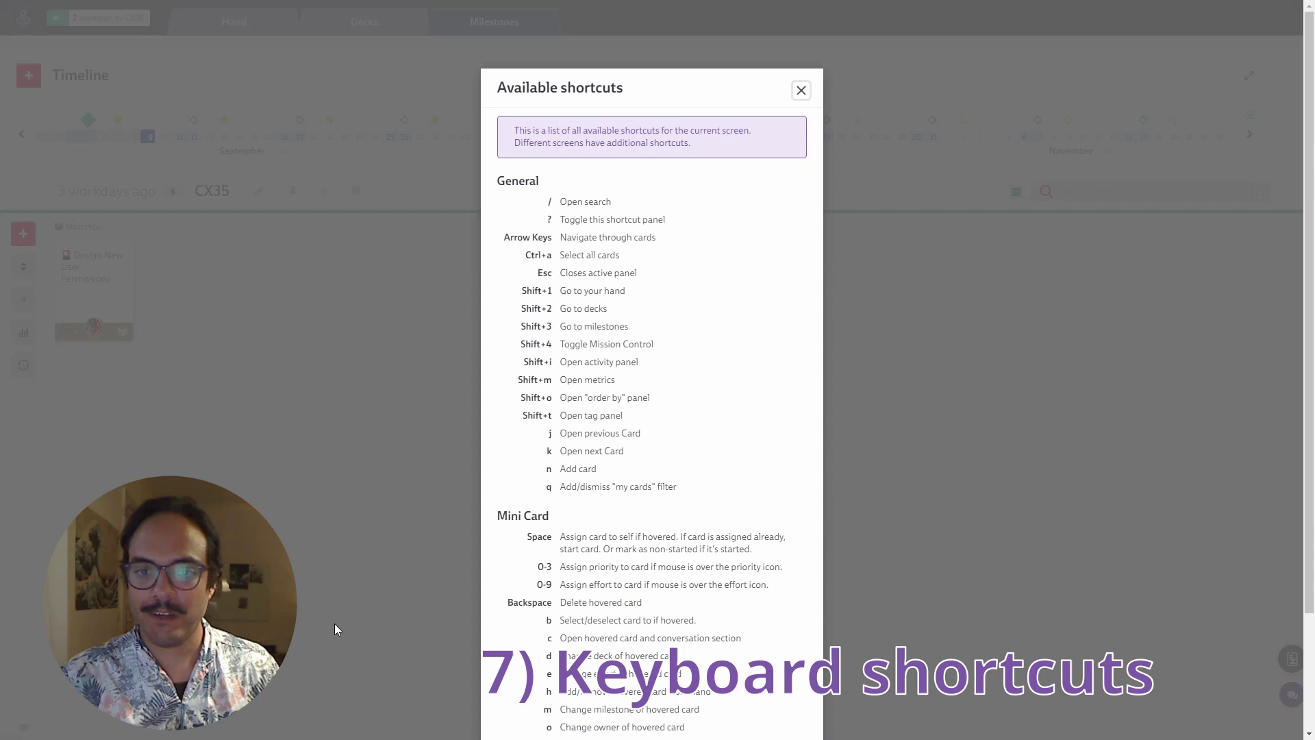
pyautogui.click(352, 532)
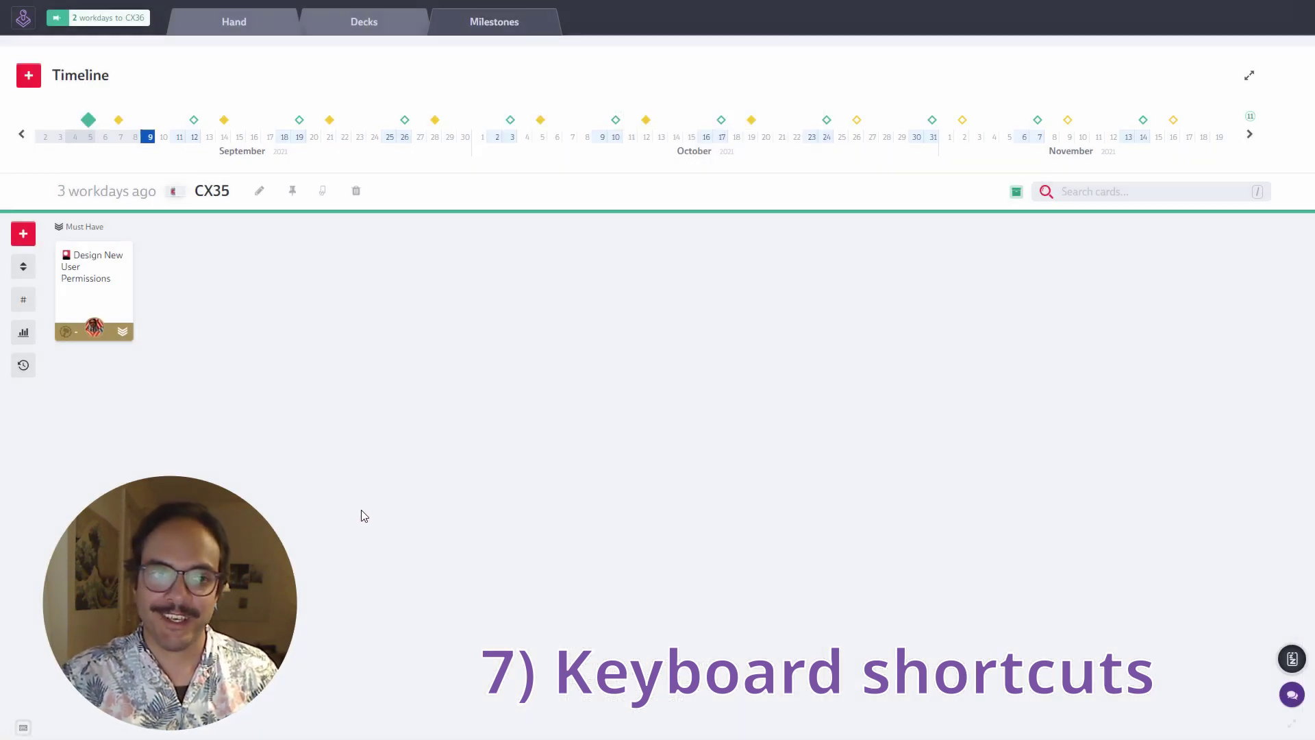
# Open milestone W37, then W38, and toggle the my-cards filter on and off.
pyautogui.click(225, 123)
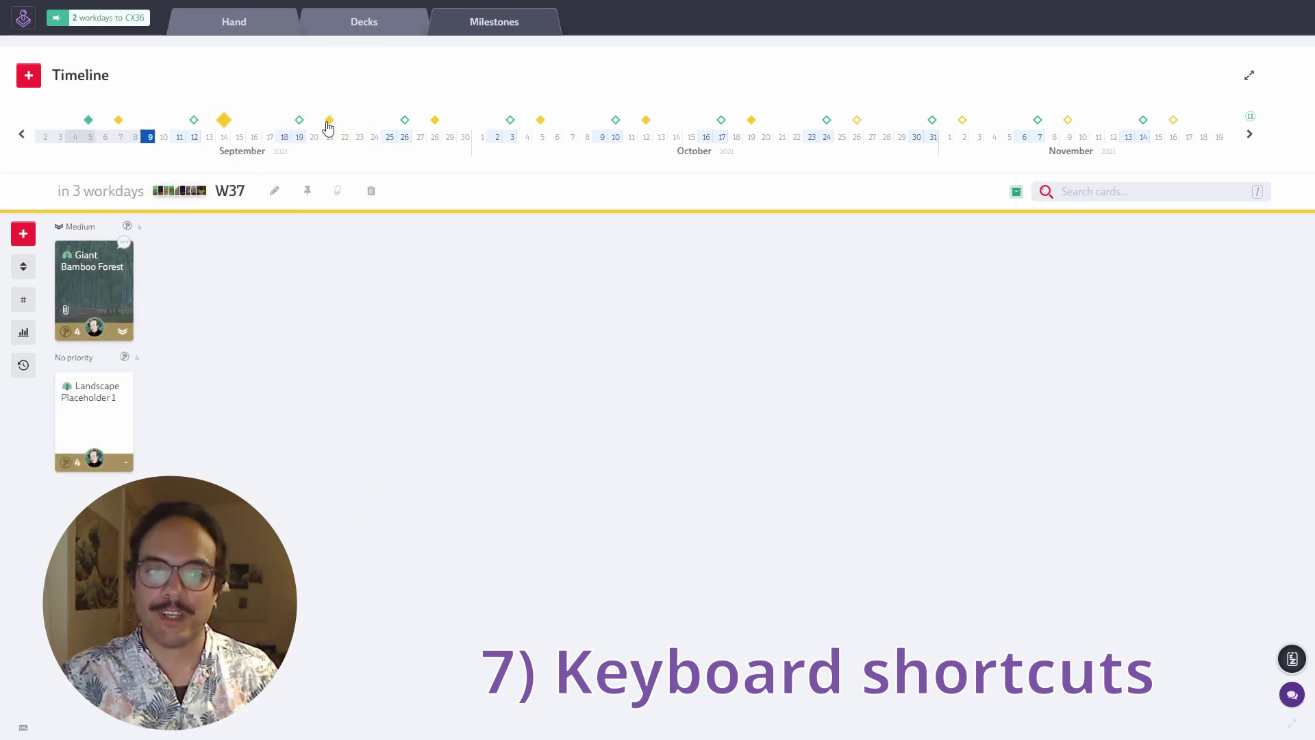
pyautogui.click(329, 123)
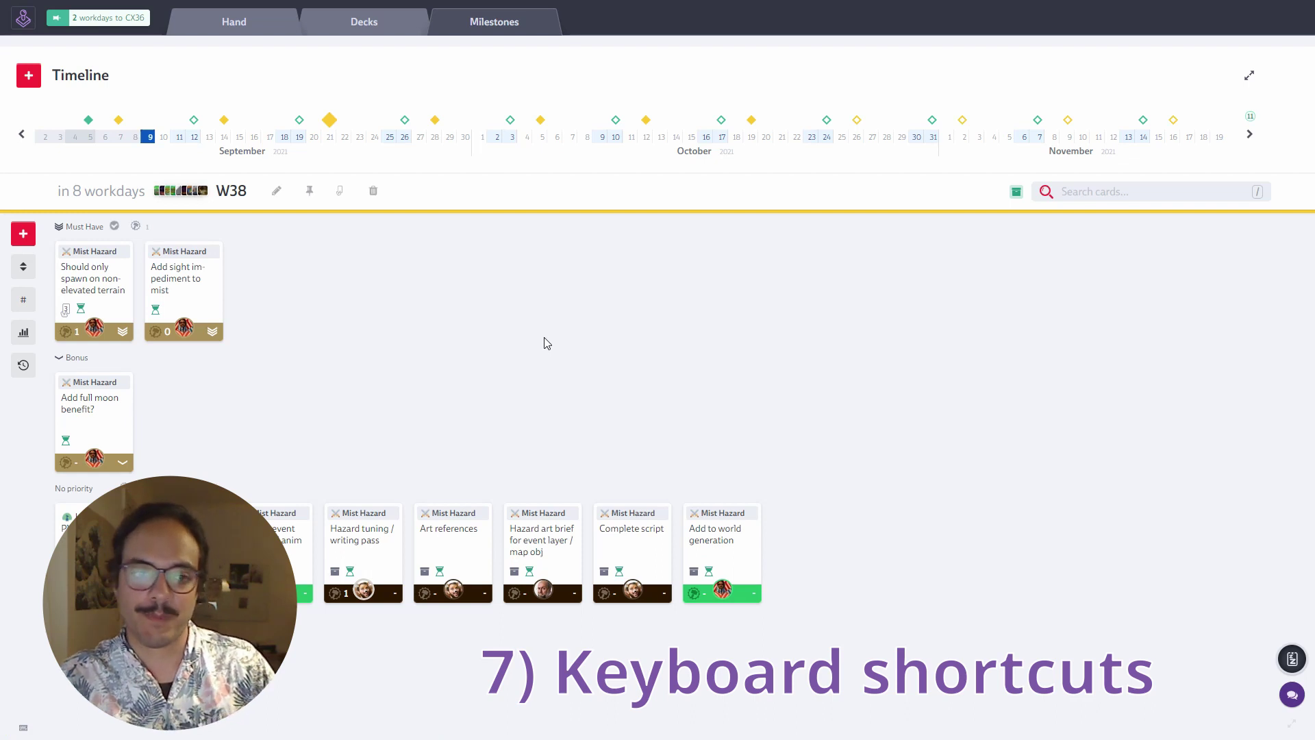
pyautogui.press('m')
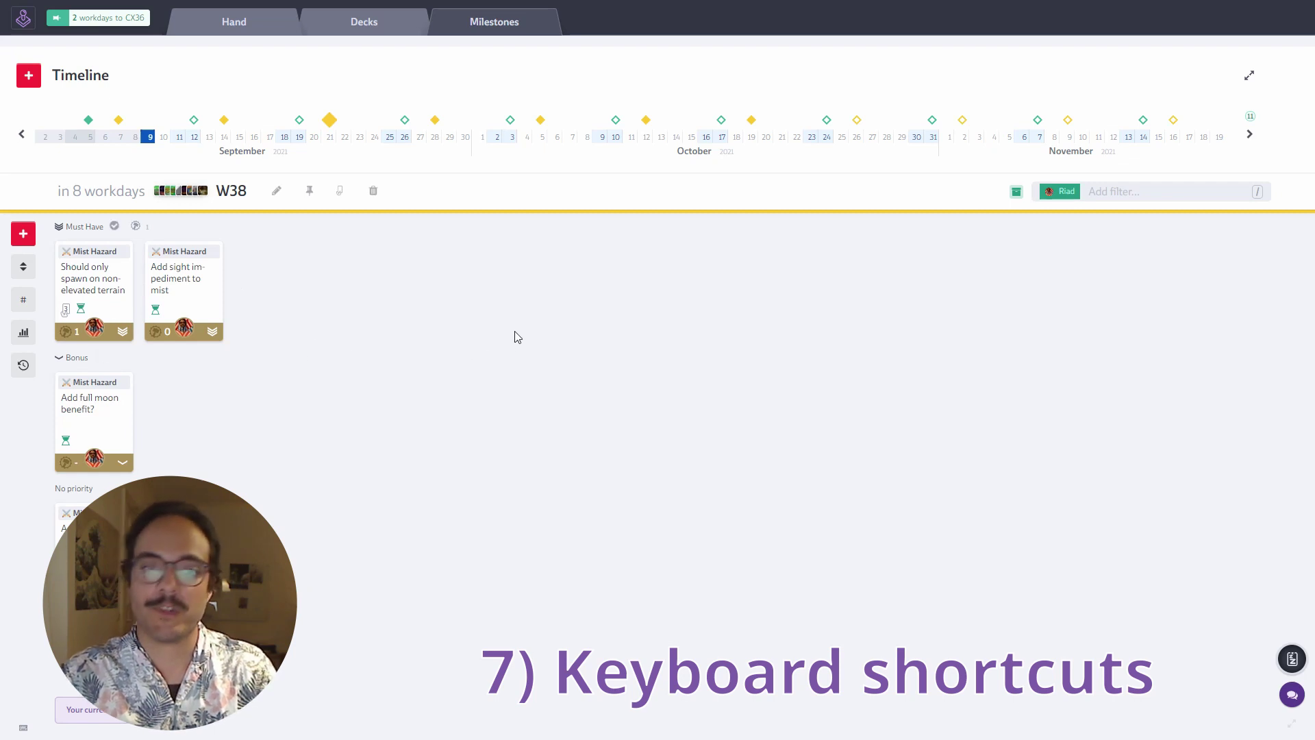
pyautogui.press('m')
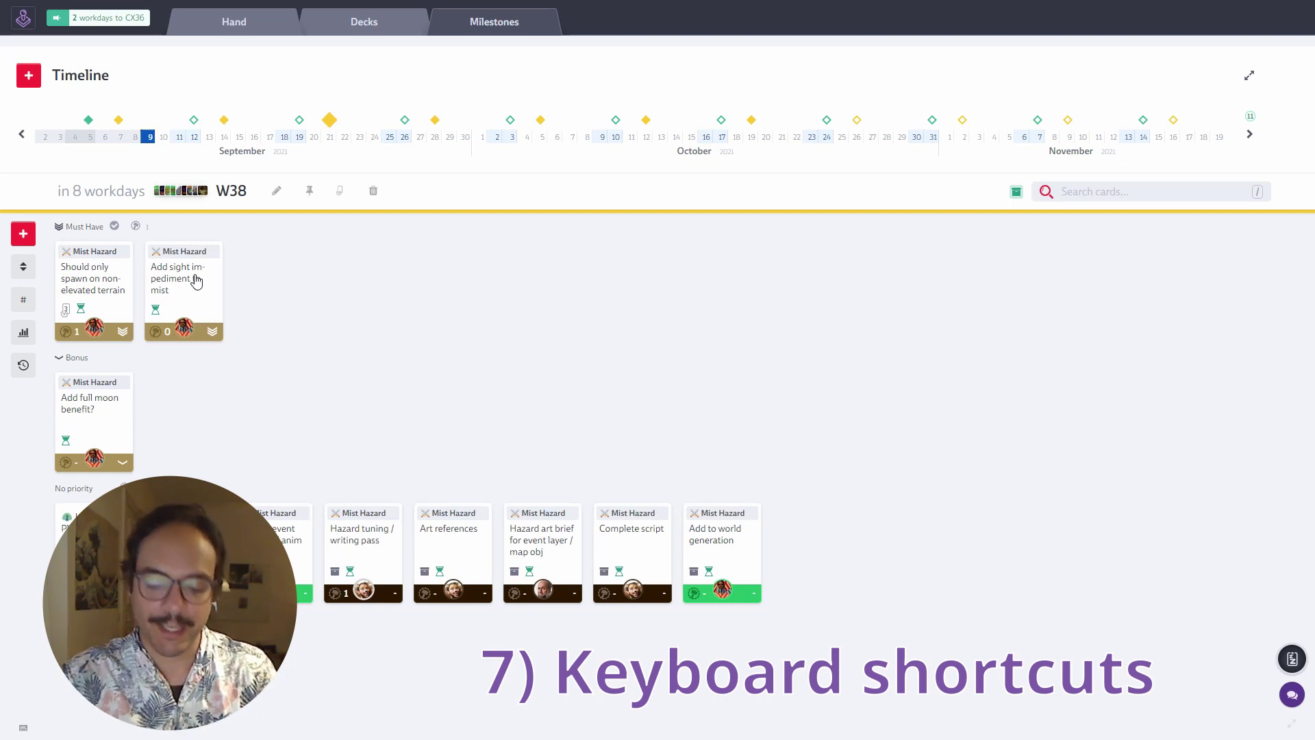
# Start and stop the time tracker on Add sight impediment to mist.
pyautogui.moveTo(192, 282)
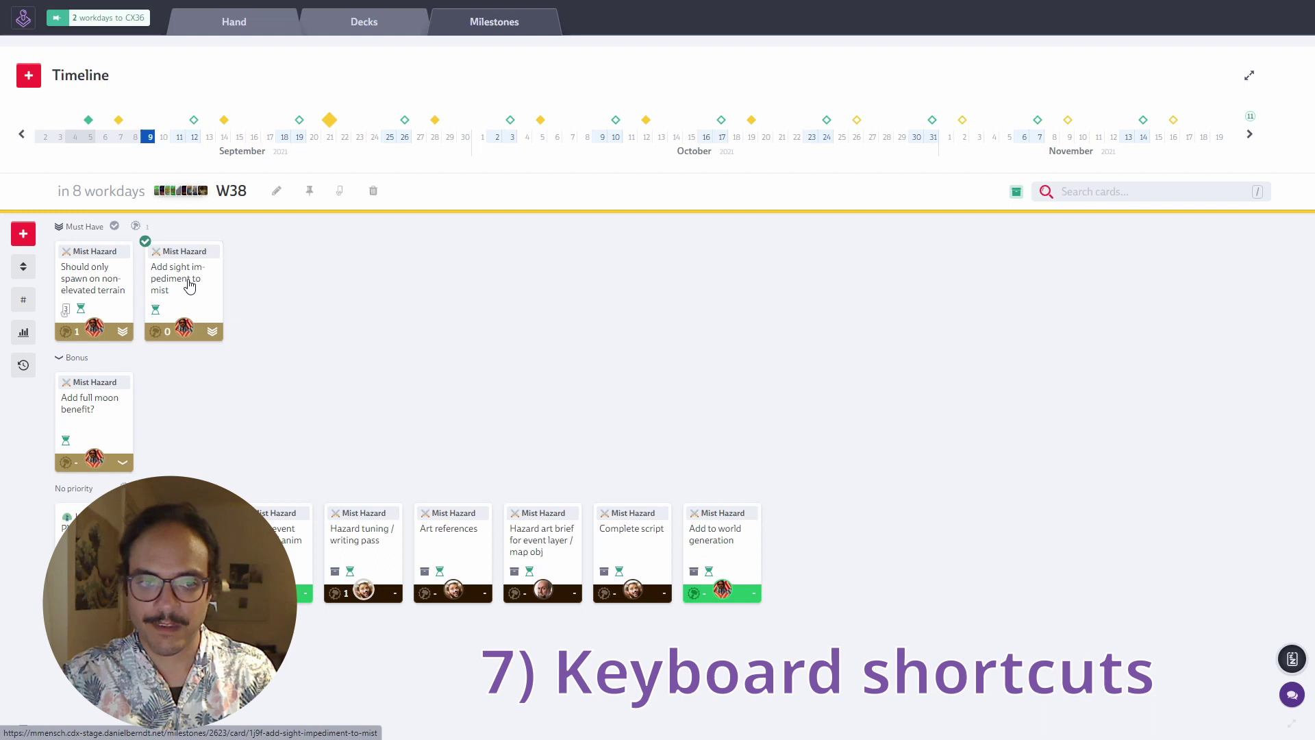
pyautogui.press('t')
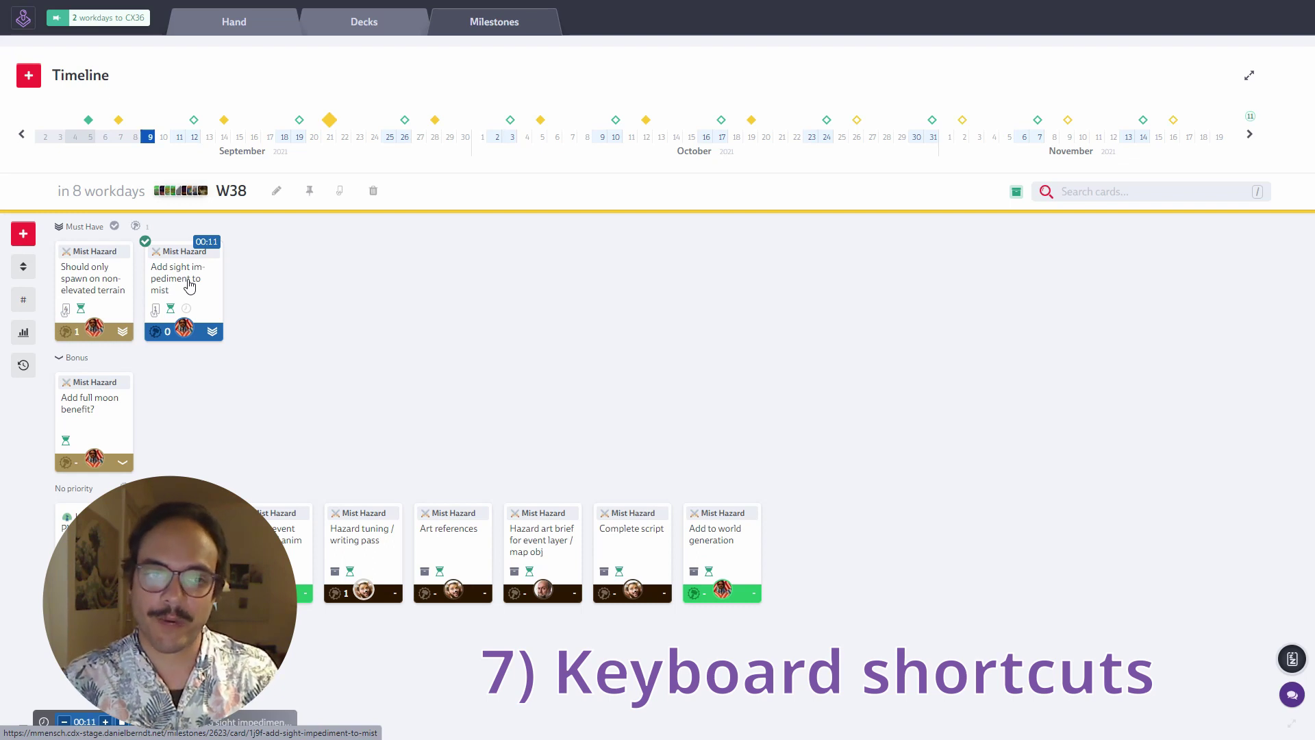
pyautogui.press('t')
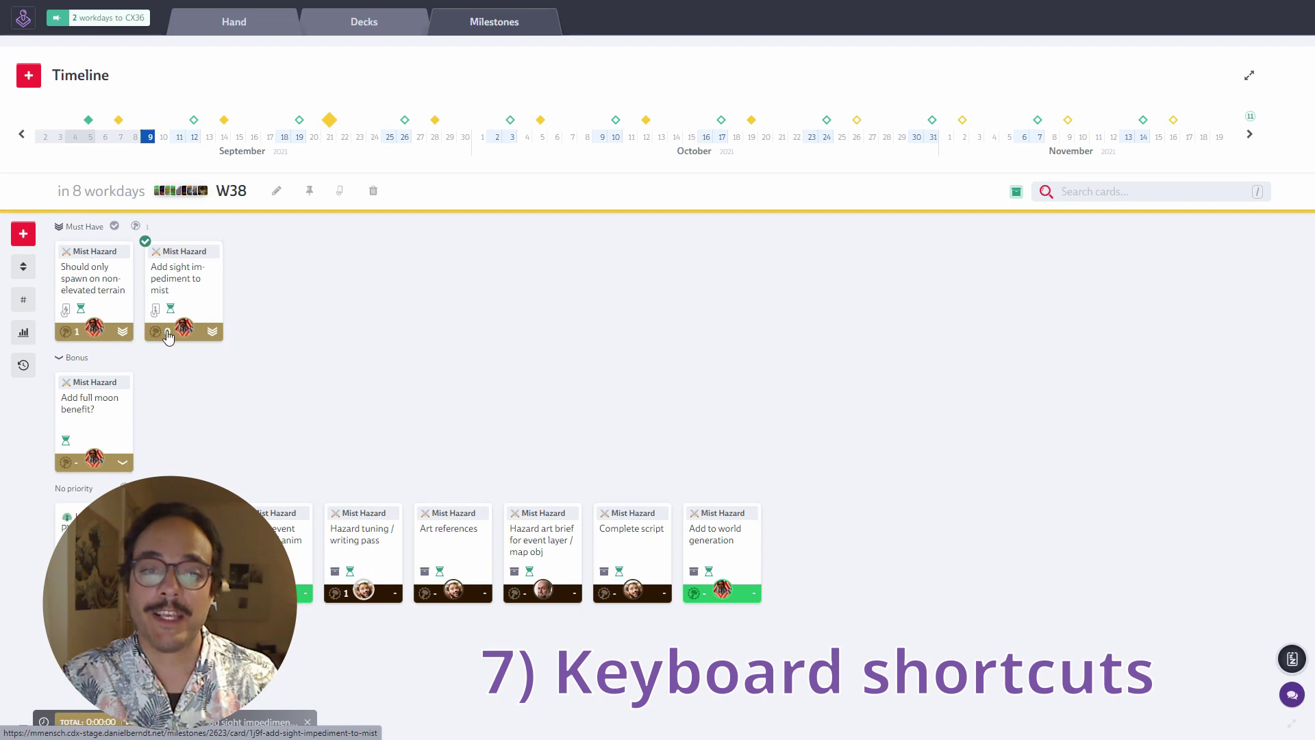
# Cycle that card's priority to Bonus and give Add full moon benefit? effort 2.
pyautogui.click(213, 335)
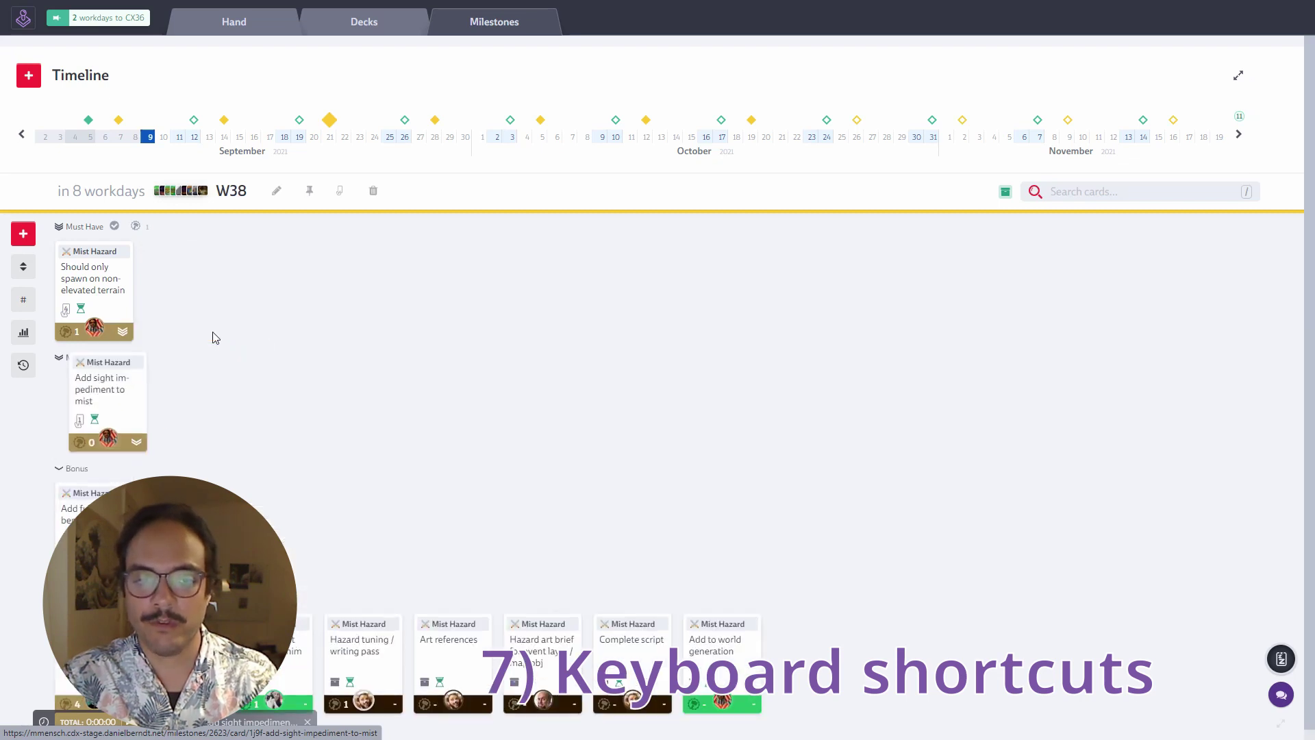
pyautogui.click(123, 468)
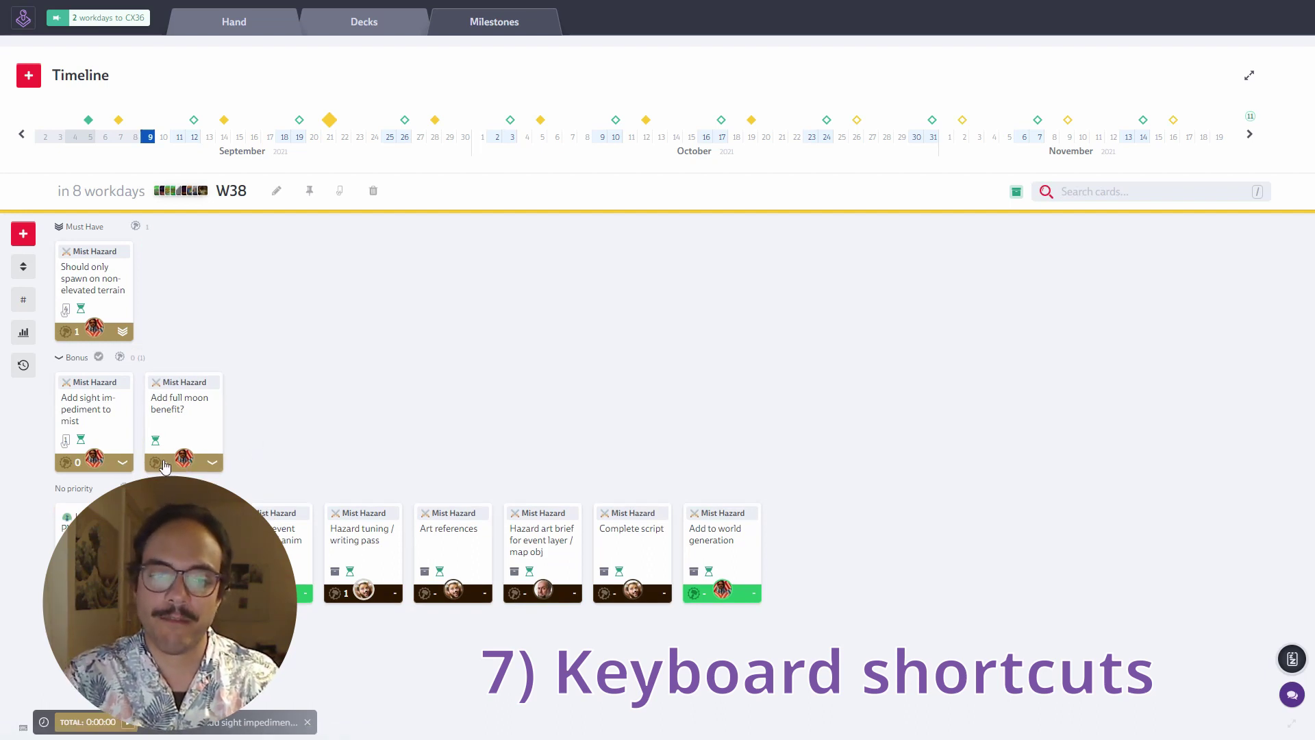
pyautogui.press('2')
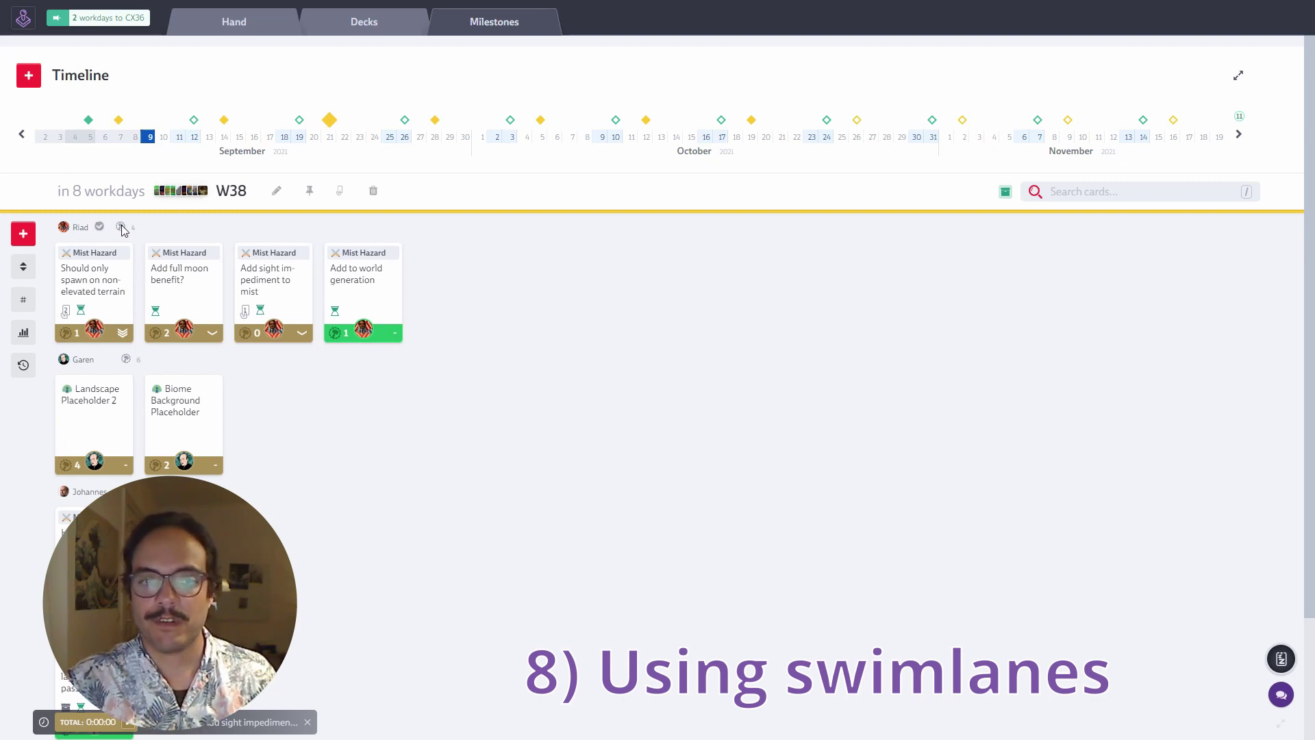
# Show the first owner lane's total effort in milestone W38.
pyautogui.moveTo(132, 229)
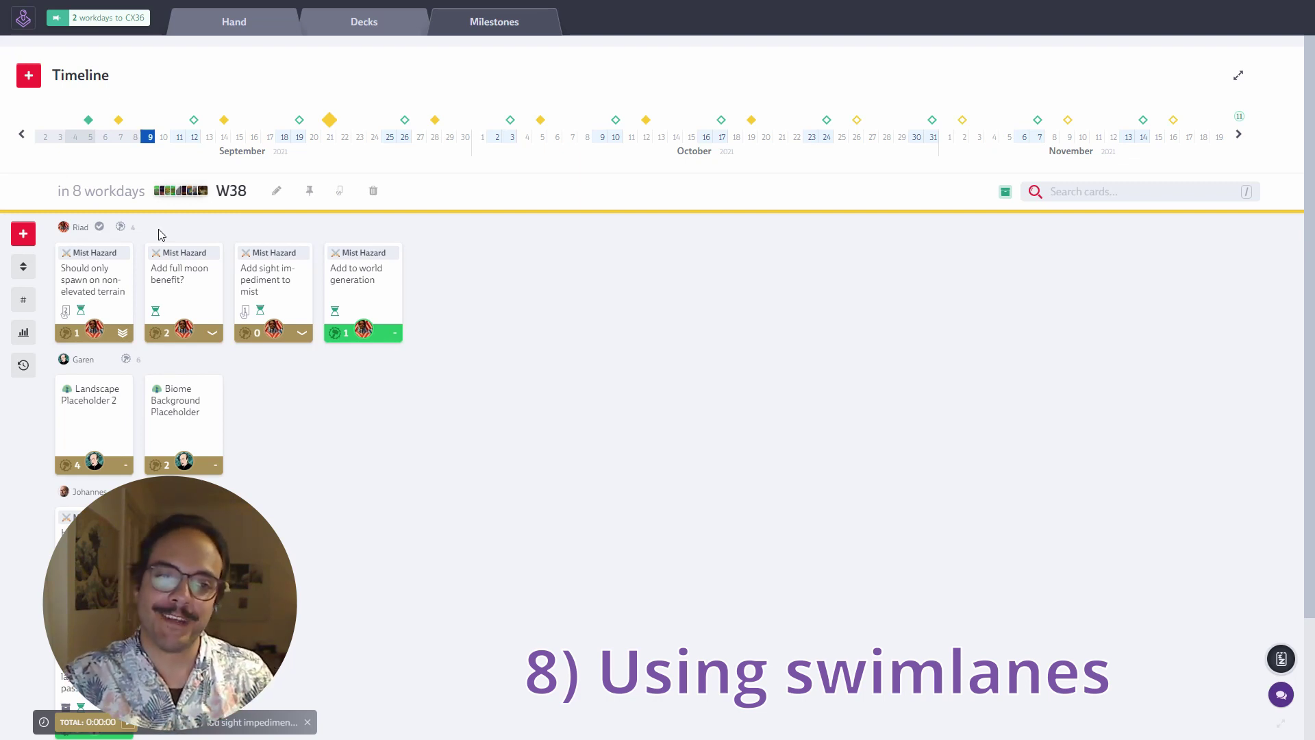
# Select and deselect the first owner's four cards, filter to that owner, and group by Effort.
pyautogui.click(99, 227)
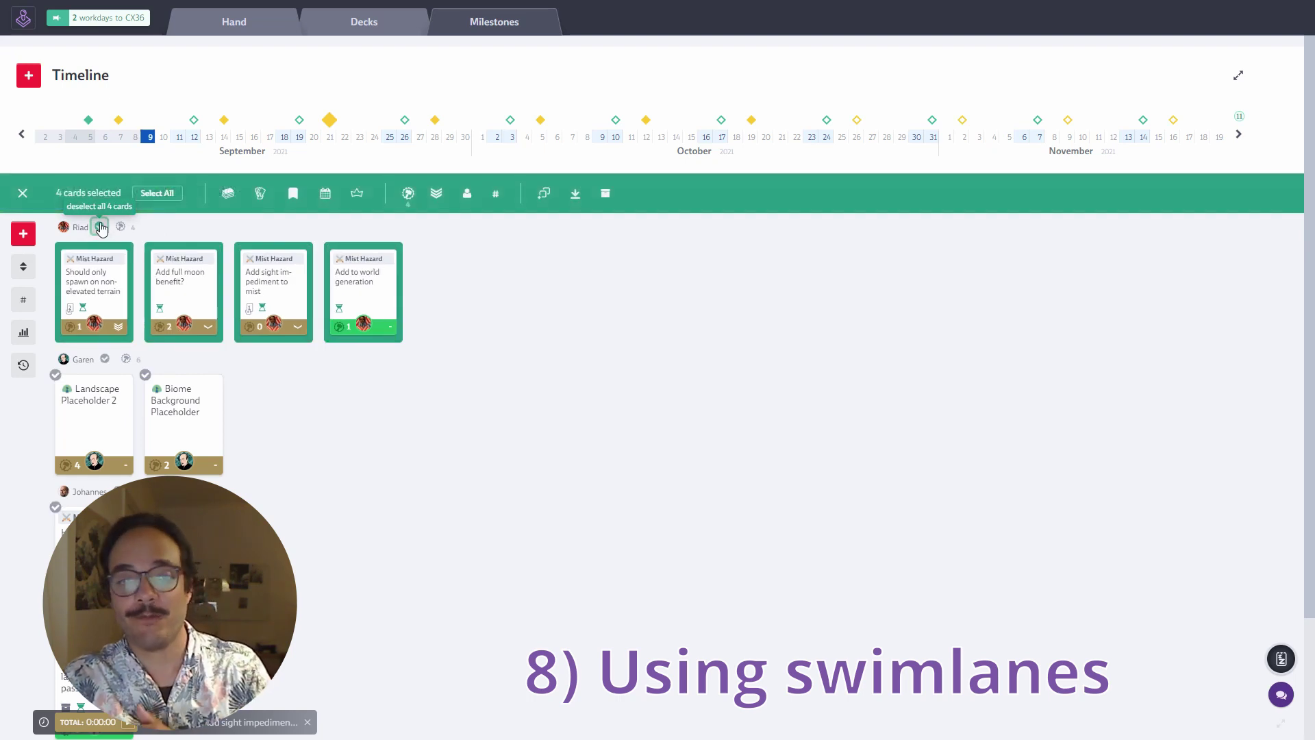
pyautogui.click(100, 228)
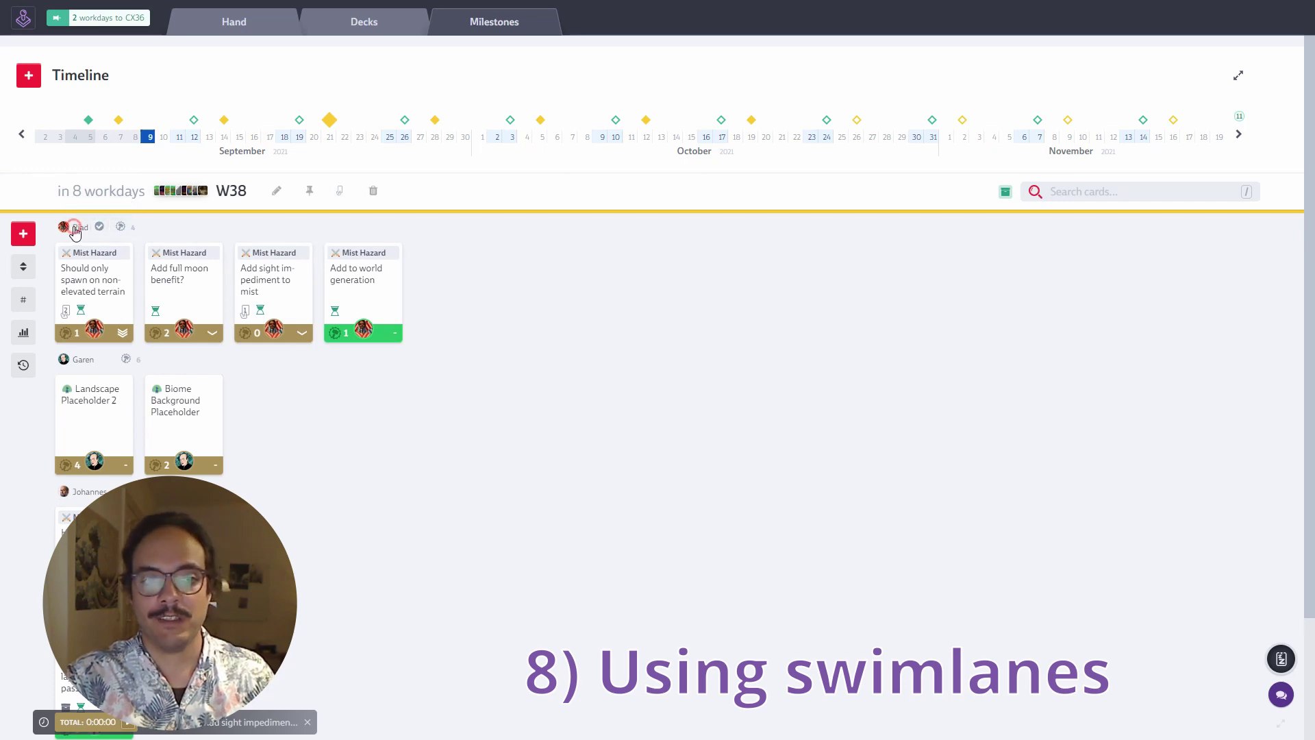
pyautogui.click(75, 229)
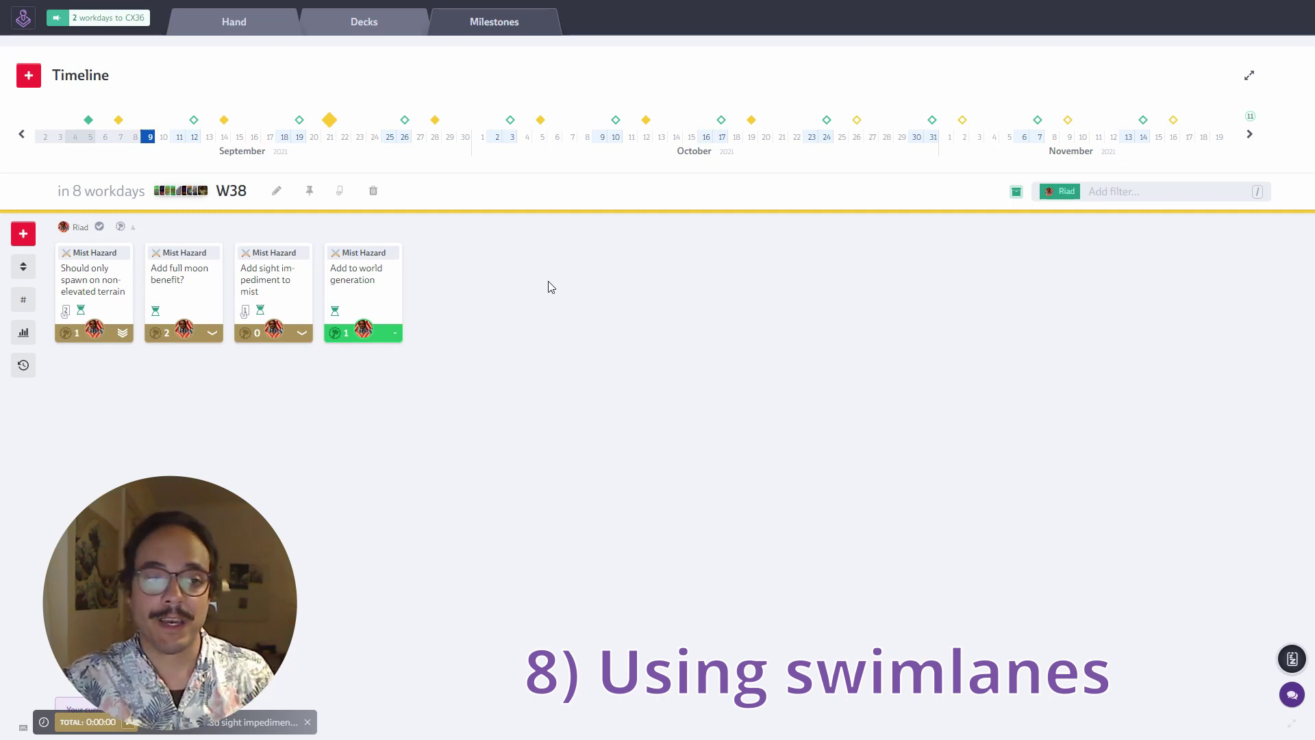
pyautogui.click(23, 267)
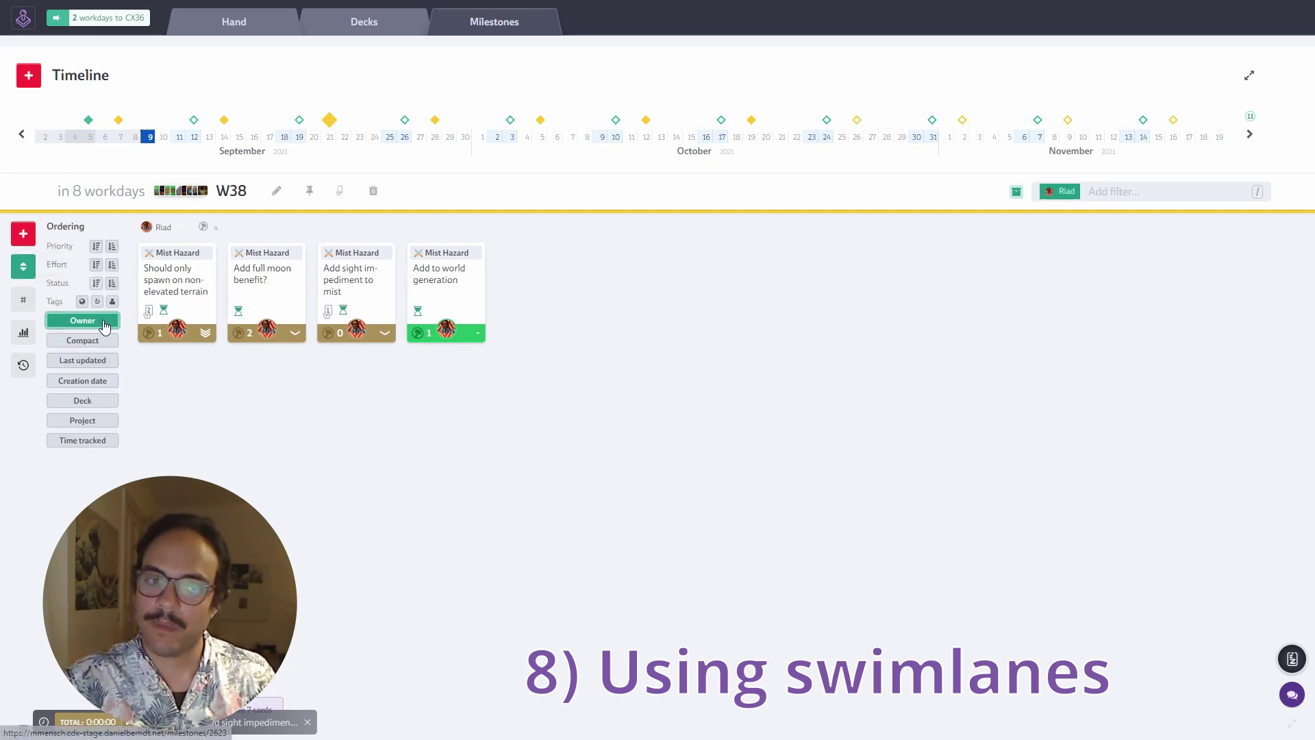
pyautogui.click(95, 270)
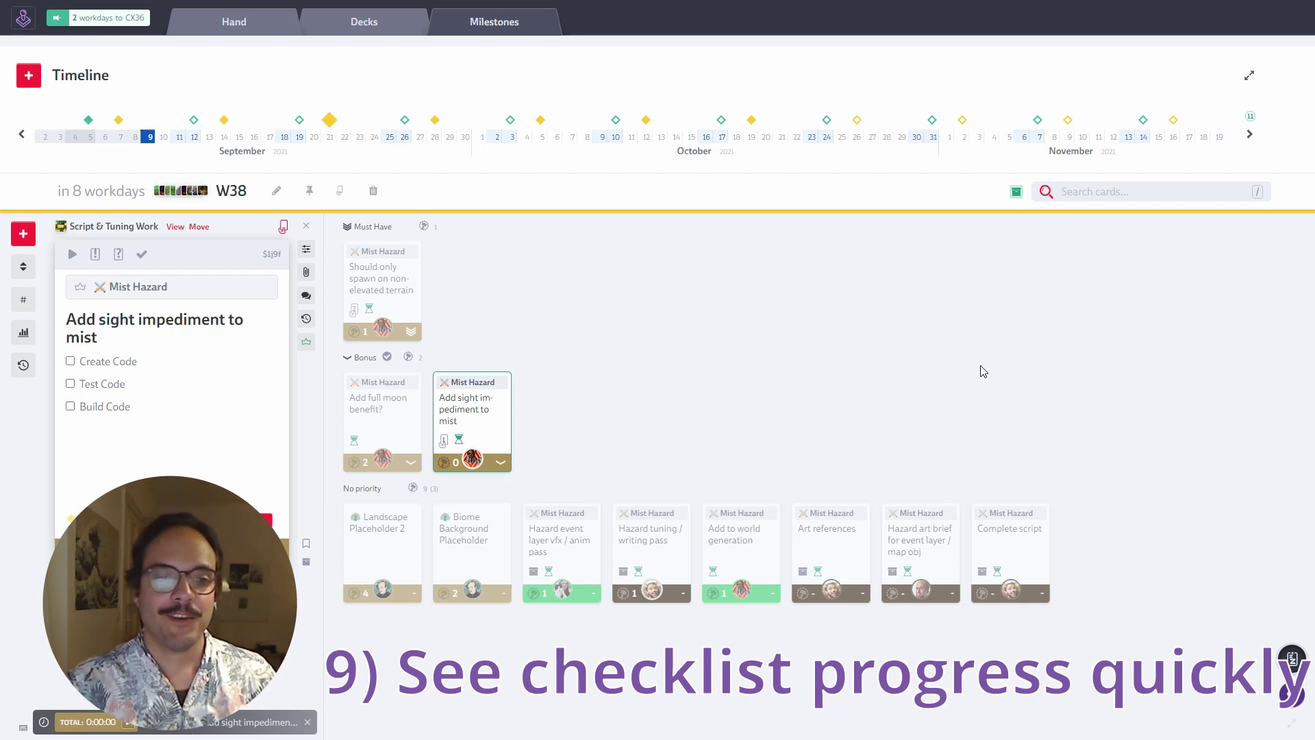
# Tick Create Code and Test Code, then mark Build Code done with an 'x' in the markdown.
pyautogui.click(170, 317)
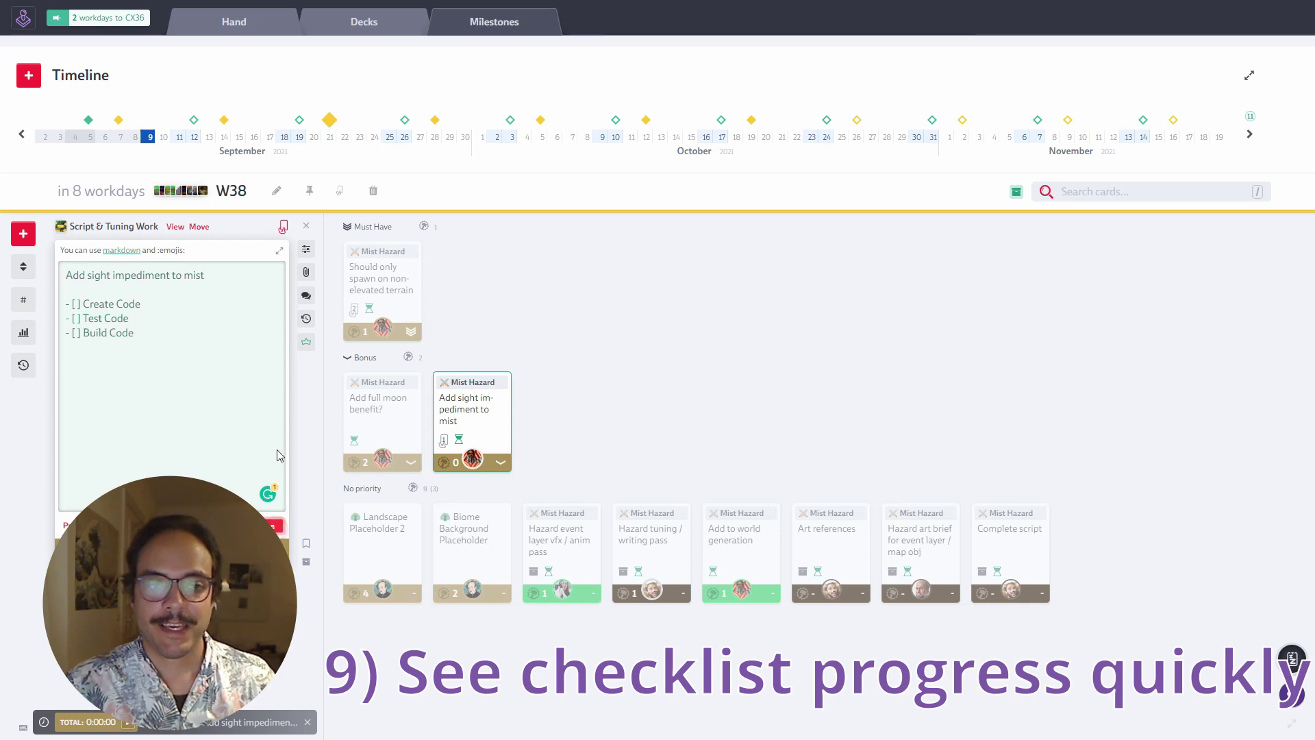
pyautogui.click(274, 526)
pyautogui.click(70, 361)
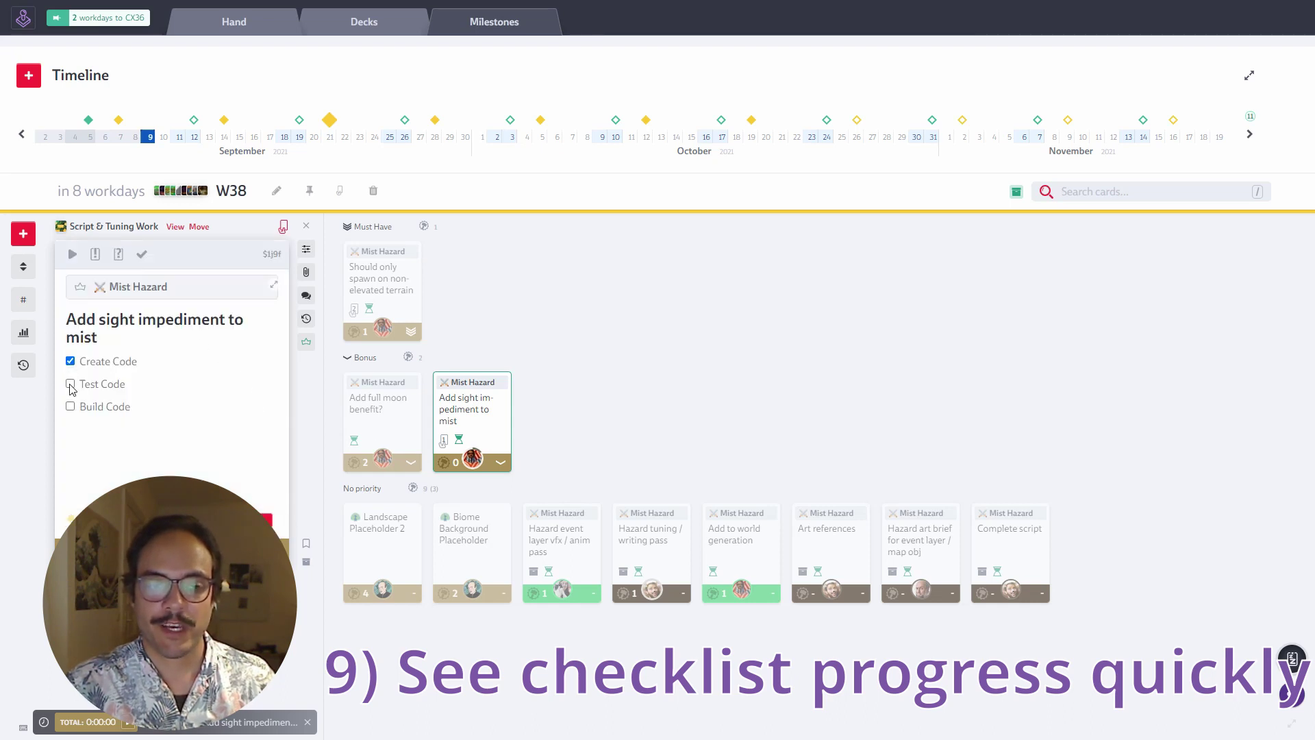
pyautogui.click(70, 384)
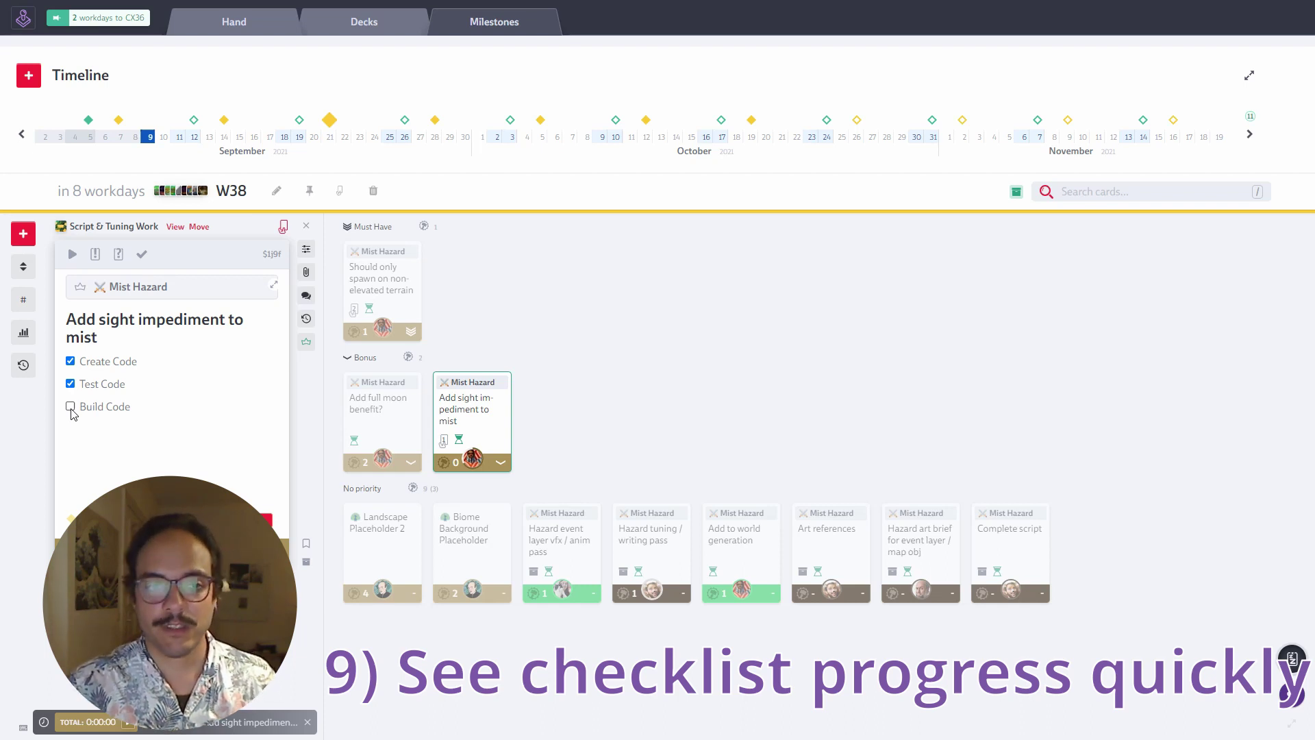
pyautogui.click(205, 317)
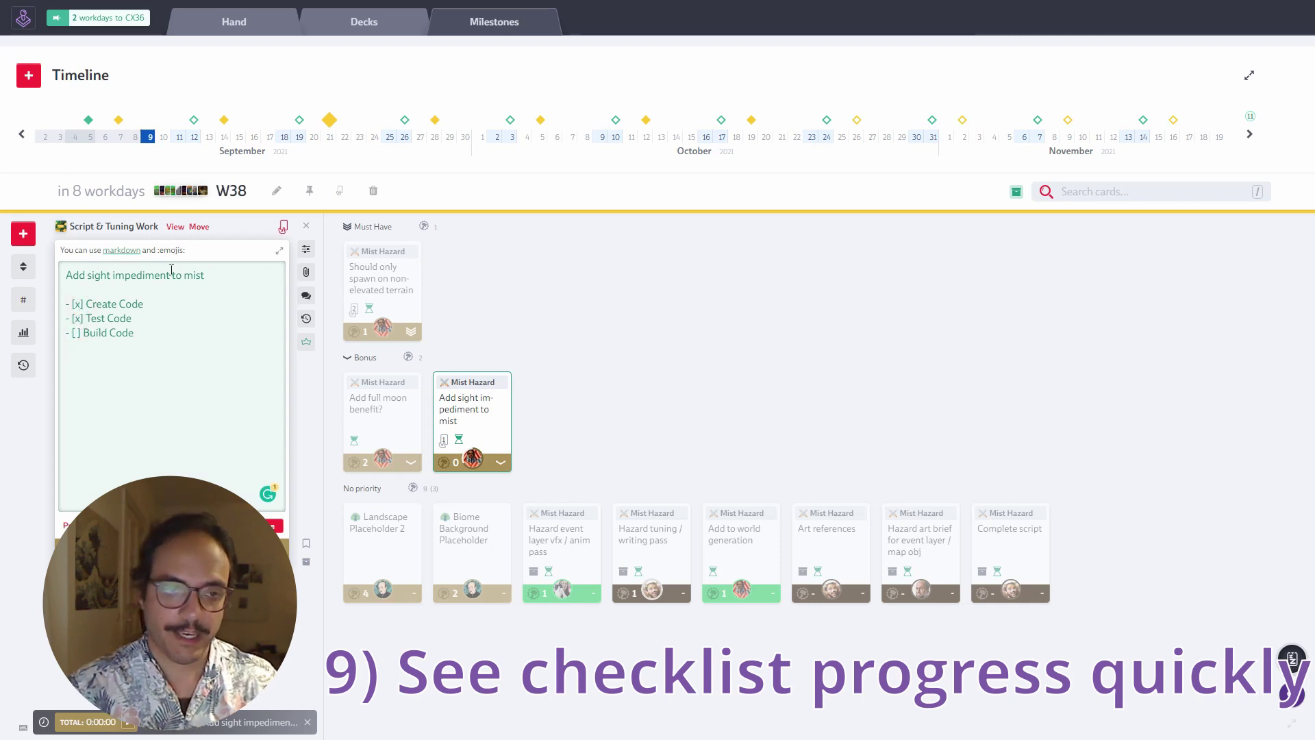
pyautogui.write('x')
pyautogui.press('Escape')
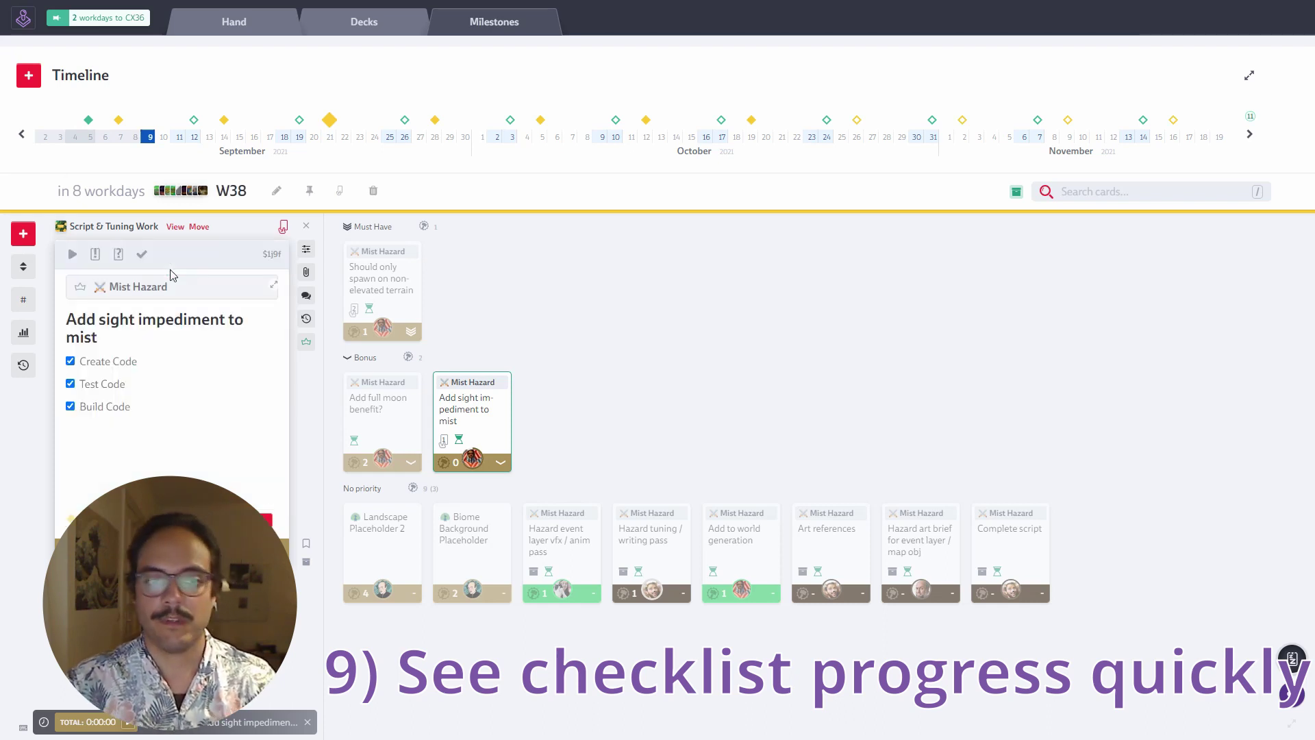
pyautogui.click(103, 410)
pyautogui.click(103, 386)
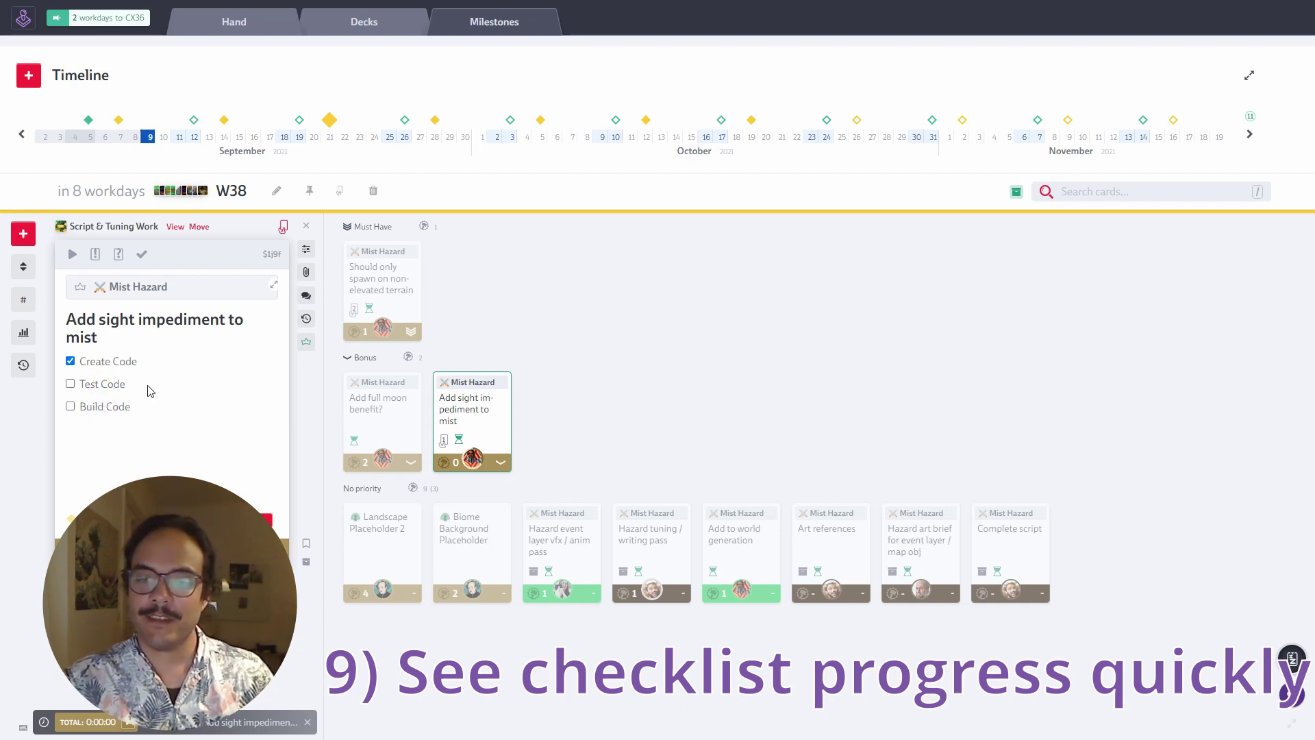
pyautogui.moveTo(480, 460)
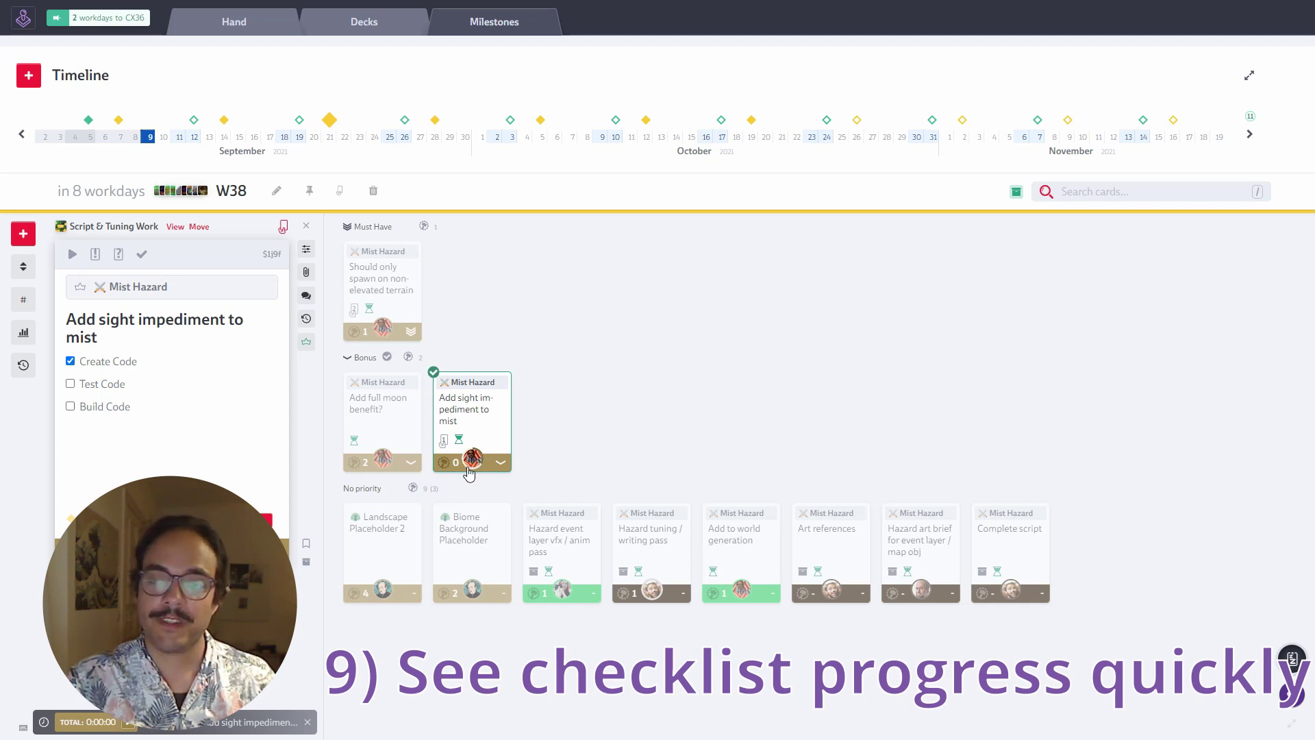
pyautogui.click(72, 363)
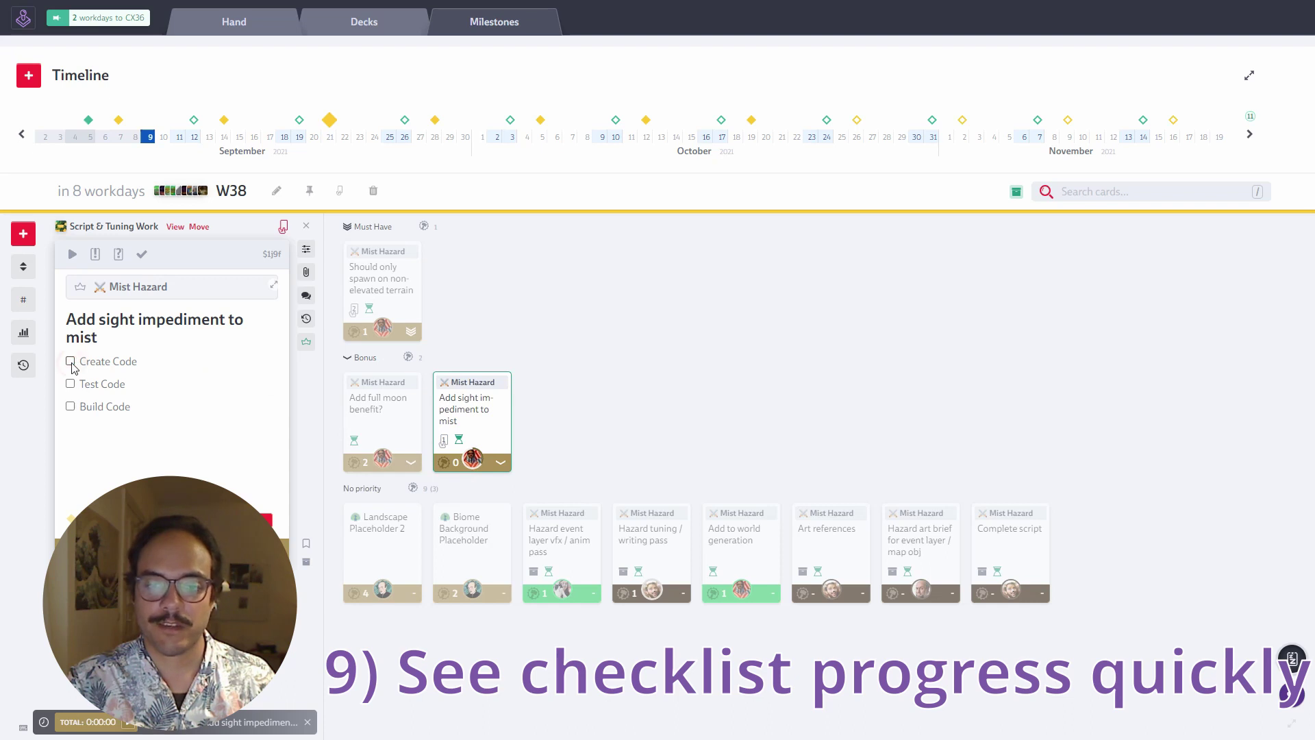
pyautogui.click(71, 363)
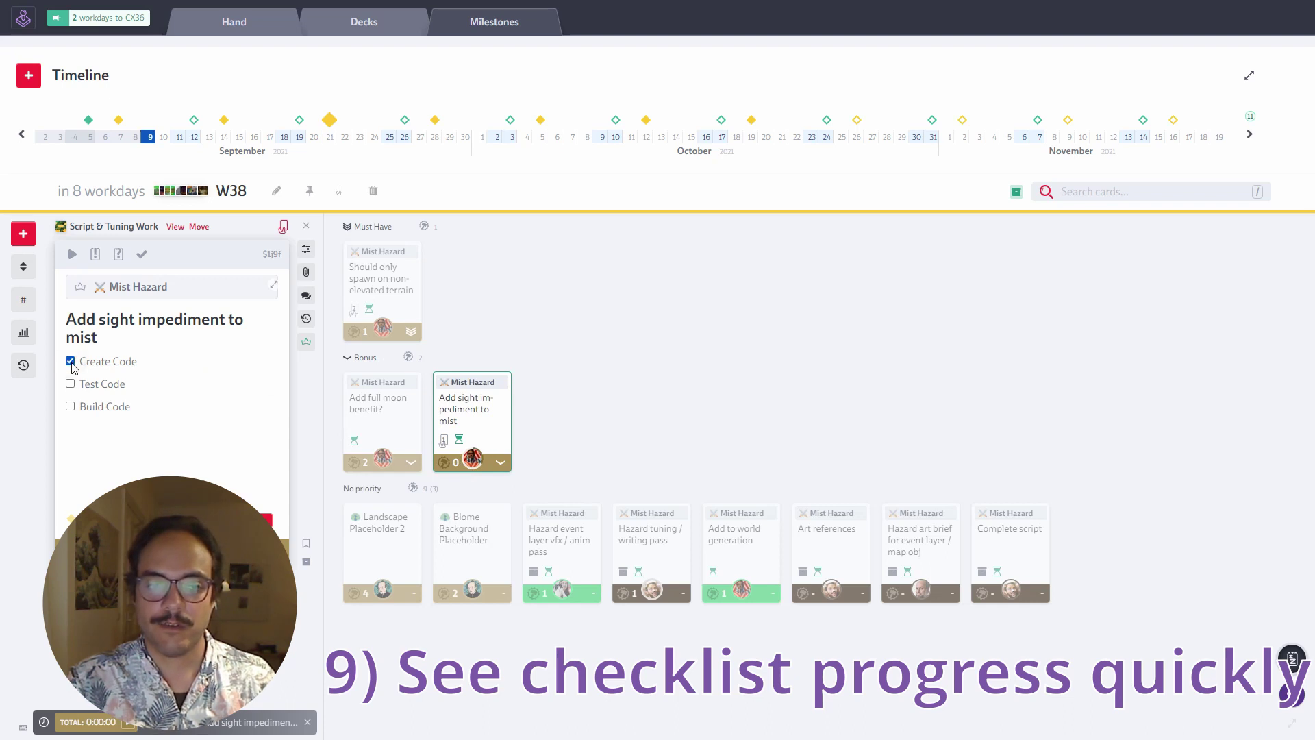
pyautogui.click(71, 384)
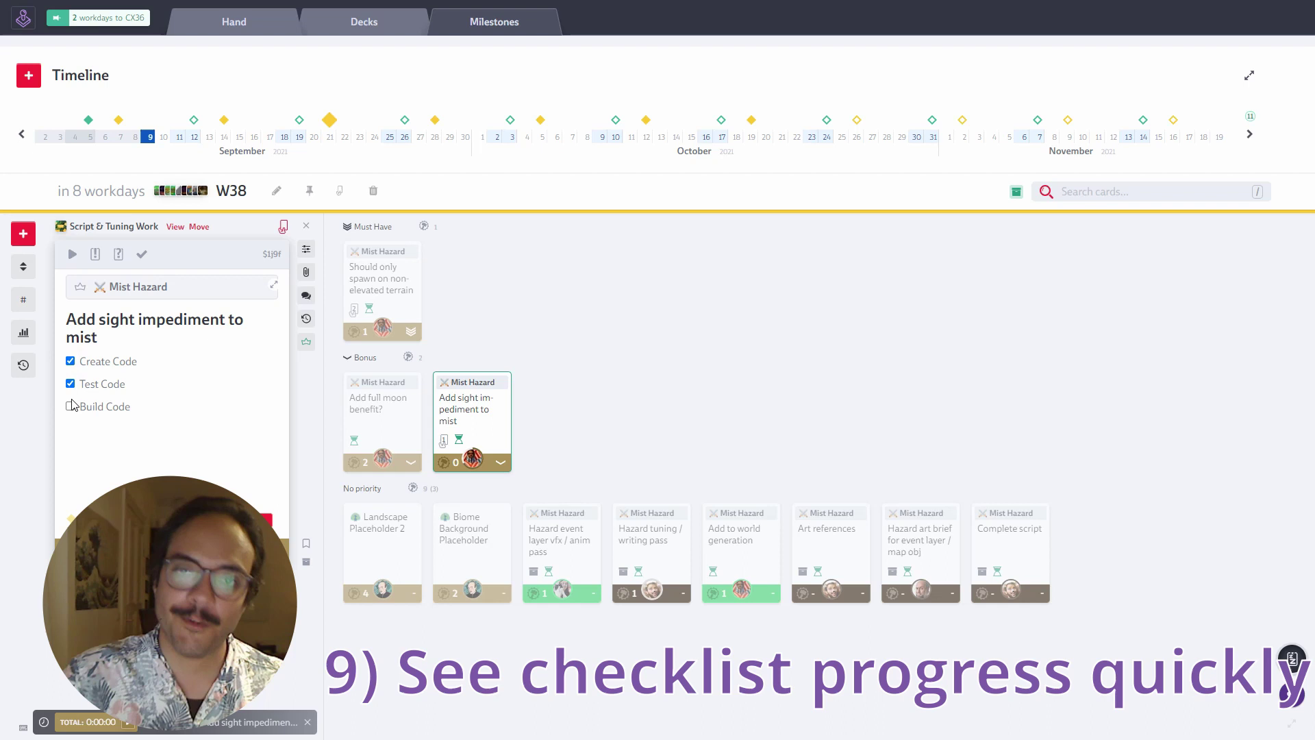
pyautogui.click(72, 407)
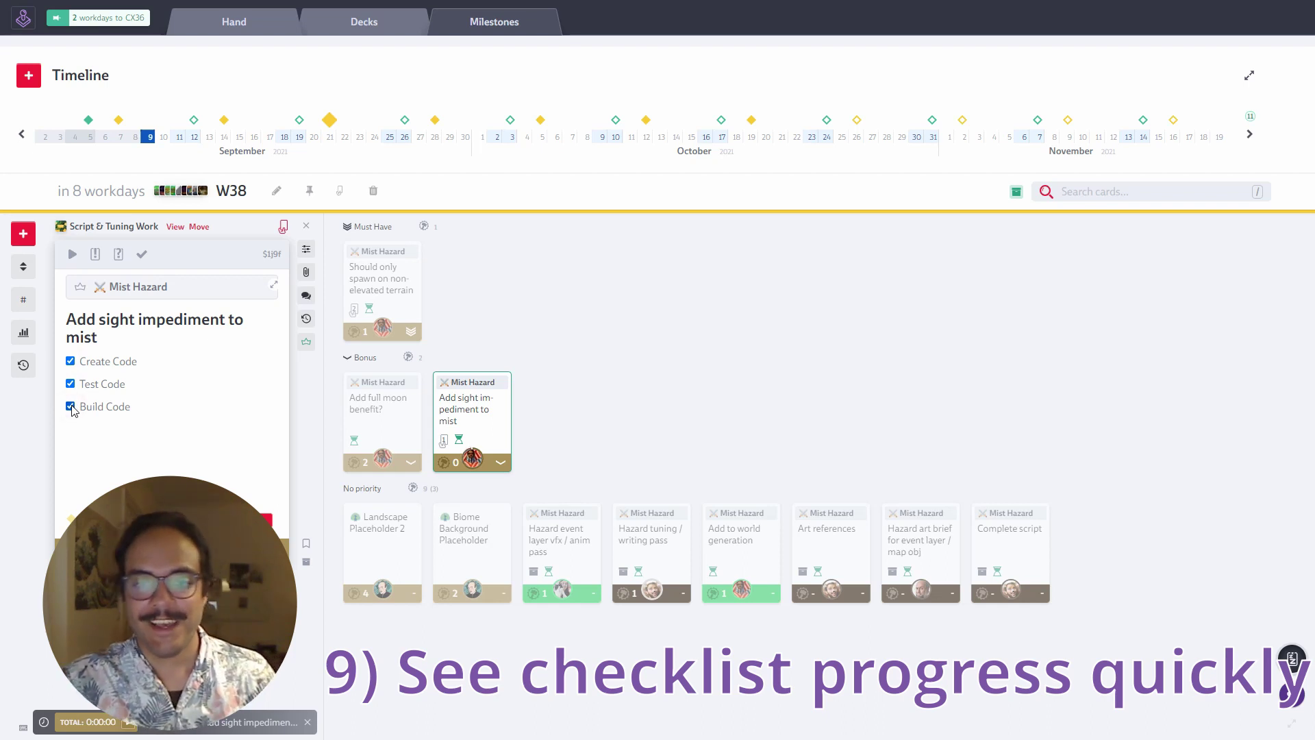
# Set the Add sight impediment to mist card's owner to none.
pyautogui.click(306, 249)
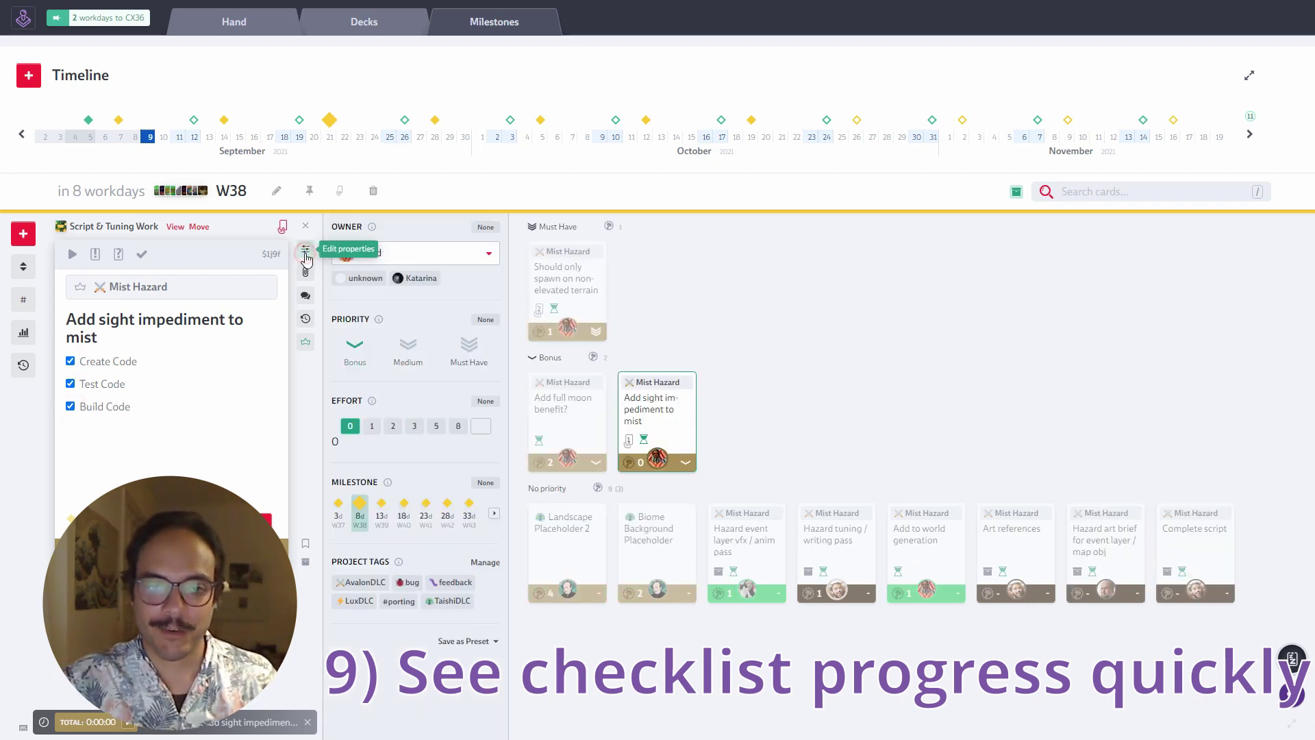
pyautogui.click(374, 252)
pyautogui.scroll(-2, 479, 287)
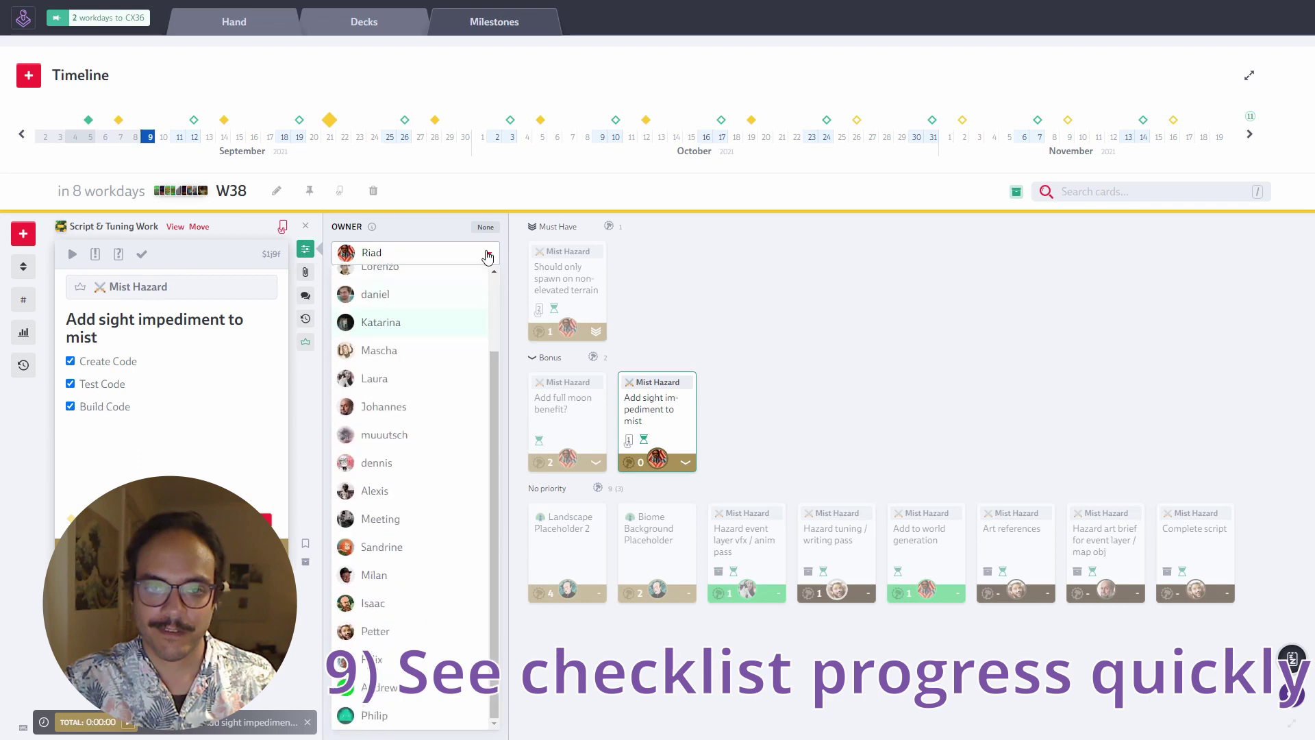
pyautogui.click(486, 227)
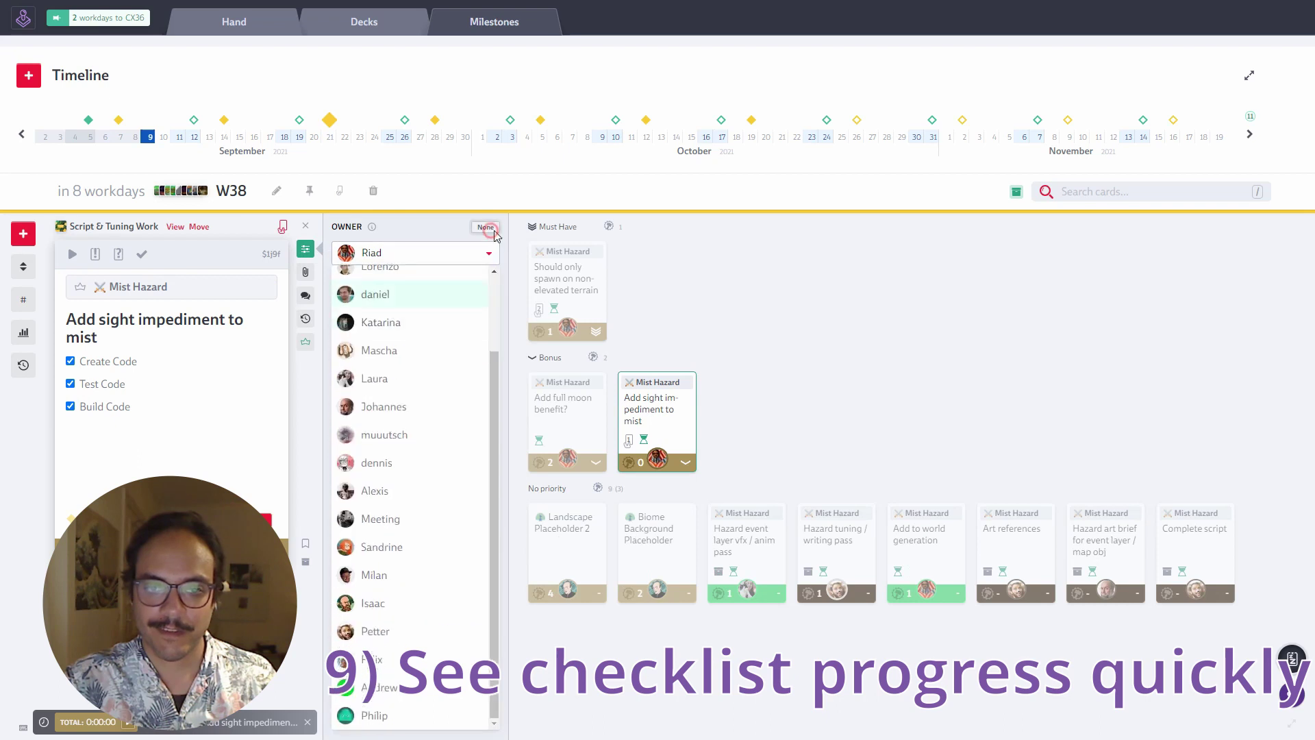
pyautogui.click(305, 252)
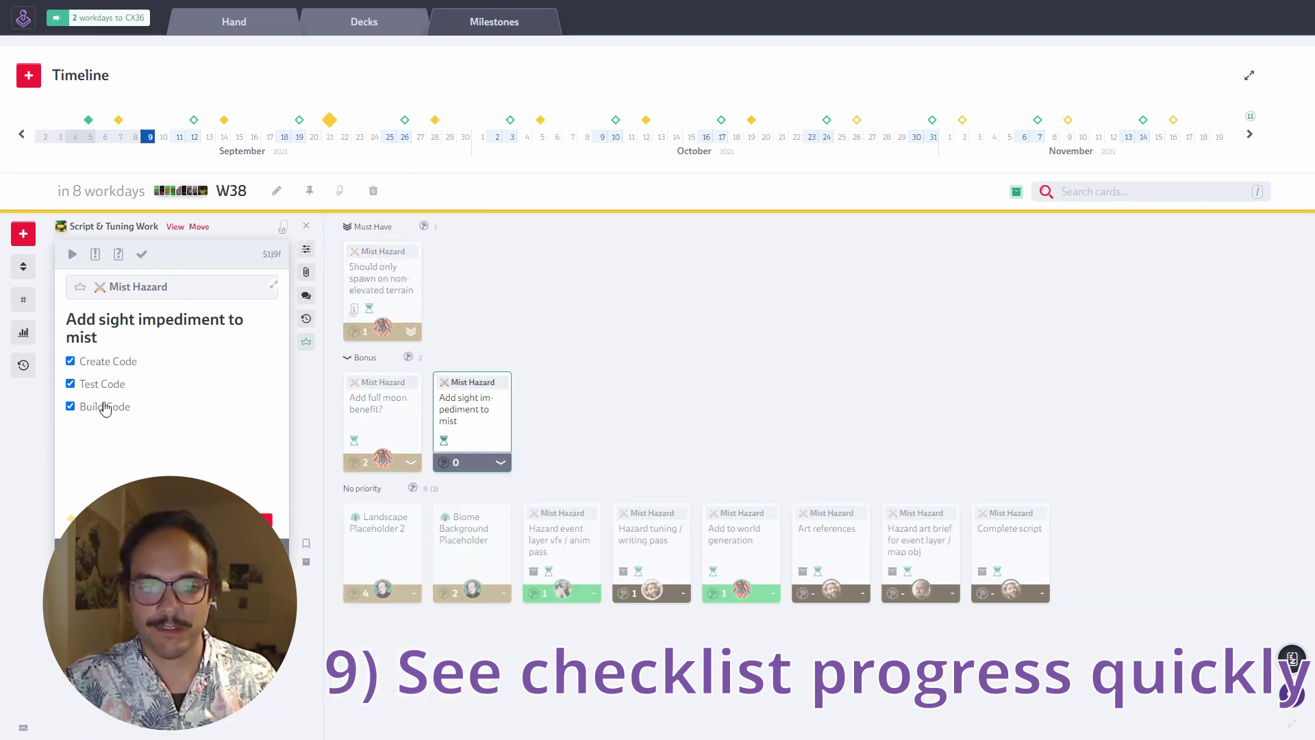
# Untick and re-tick Build Code, Test Code and Create Code so all three end checked.
pyautogui.click(71, 407)
pyautogui.click(71, 383)
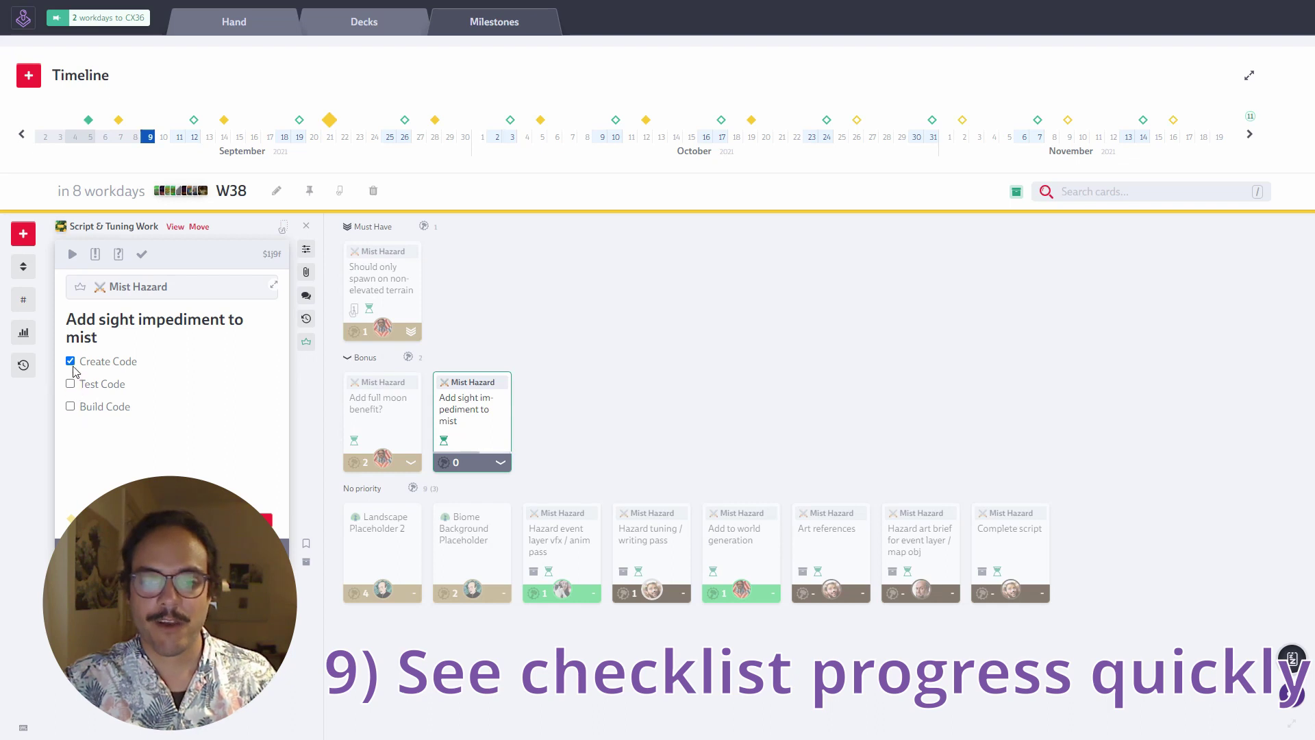
pyautogui.click(70, 361)
pyautogui.click(71, 384)
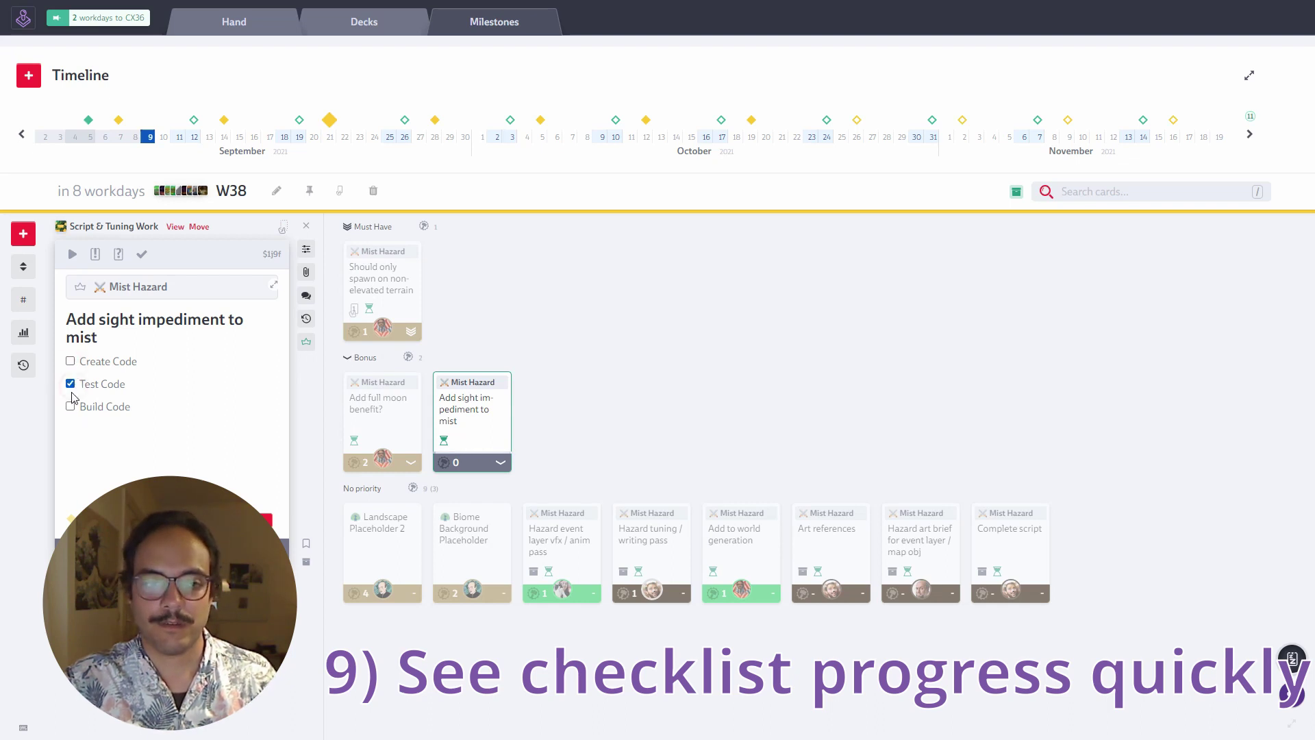
pyautogui.click(71, 406)
pyautogui.click(72, 361)
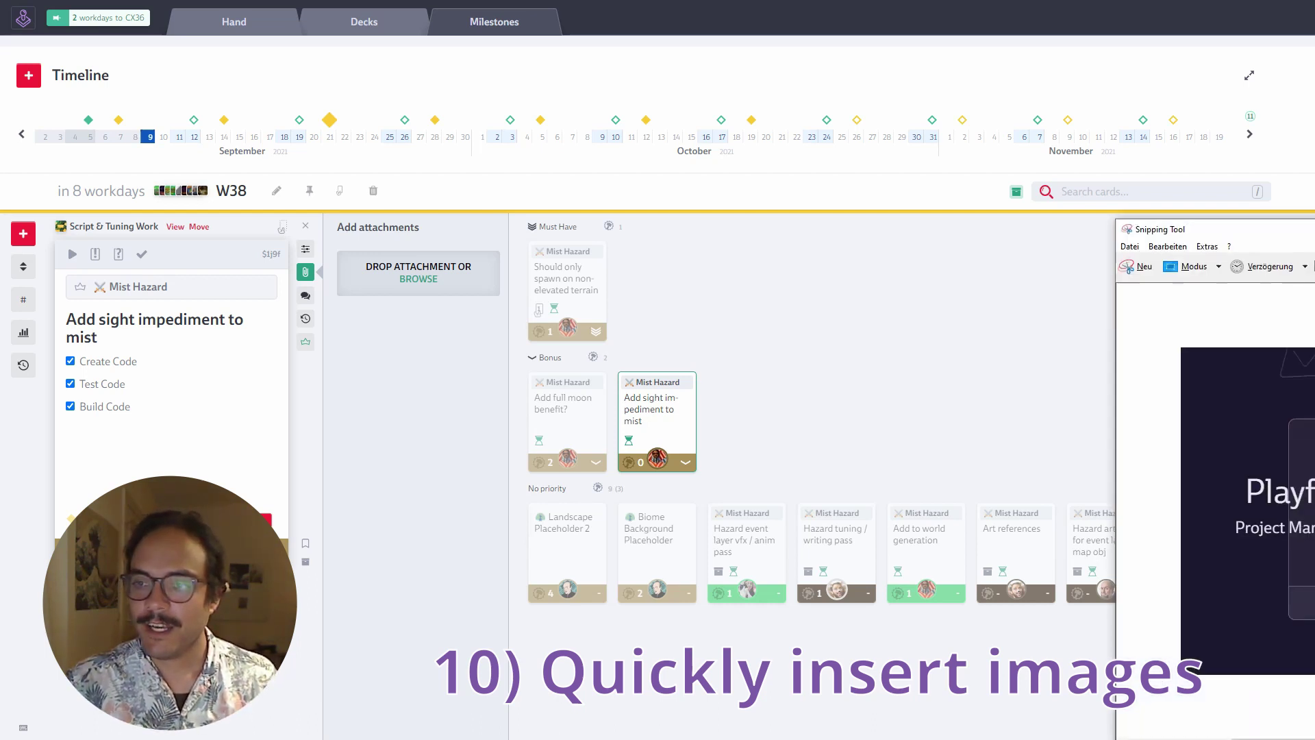
# Bring the Snipping Tool screenshot window on screen and place it at the lower right.
pyautogui.moveTo(1314, 226); pyautogui.dragTo(923, 109)
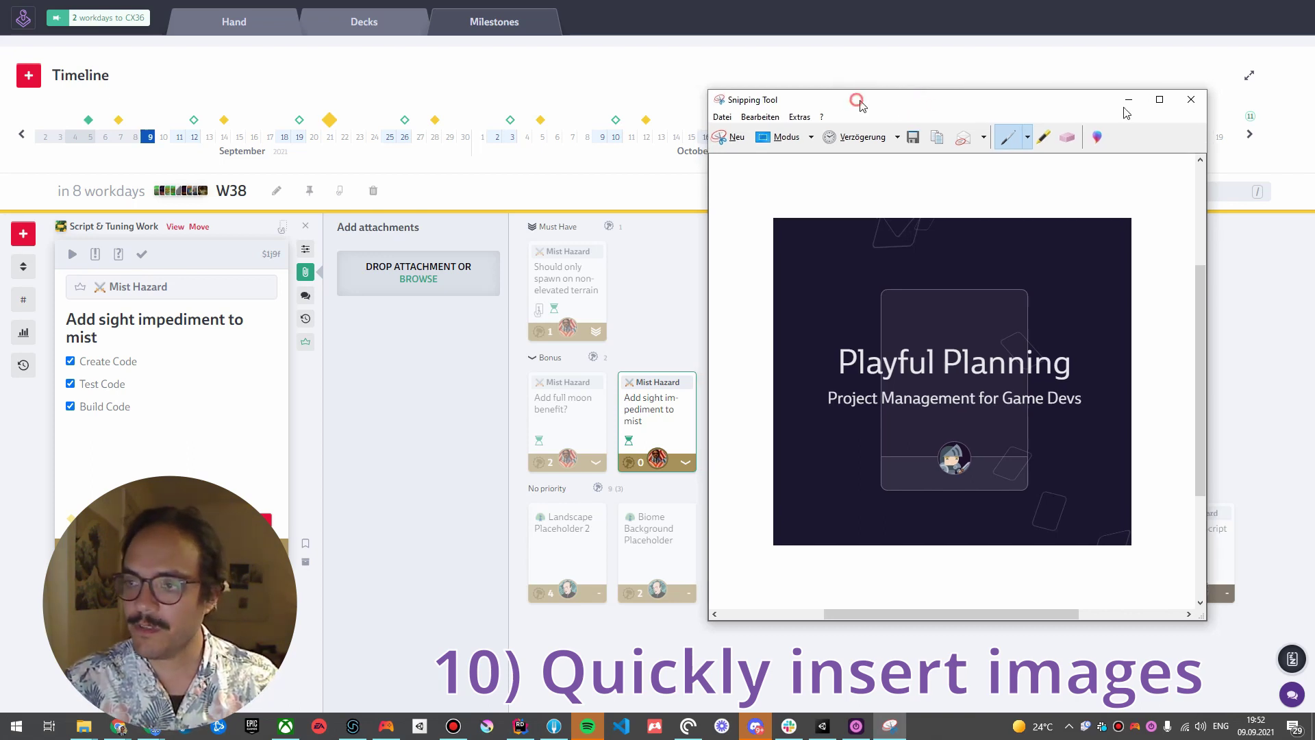
pyautogui.moveTo(856, 100); pyautogui.dragTo(1042, 164)
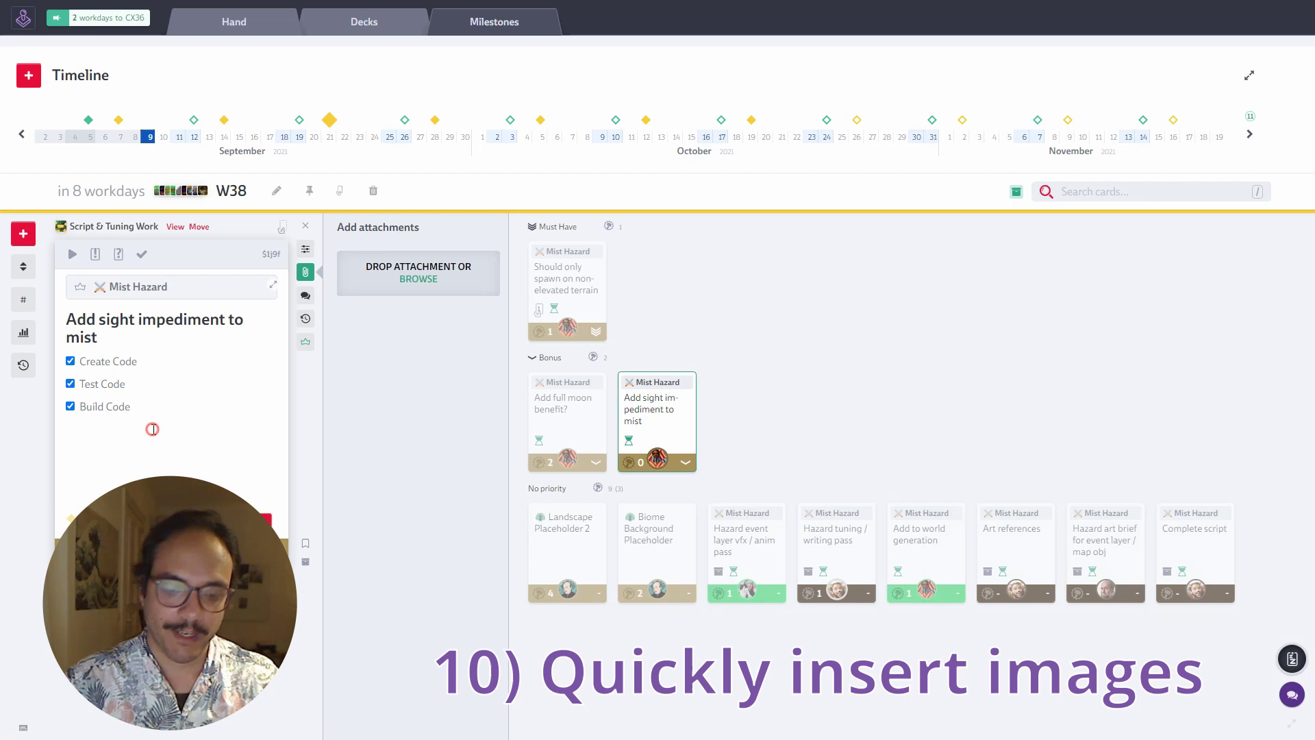
# Paste the Playful Planning screenshot on a new line below the Build Code checklist item.
pyautogui.click(153, 429)
pyautogui.click(190, 382)
pyautogui.press('Return')
pyautogui.press('Return')
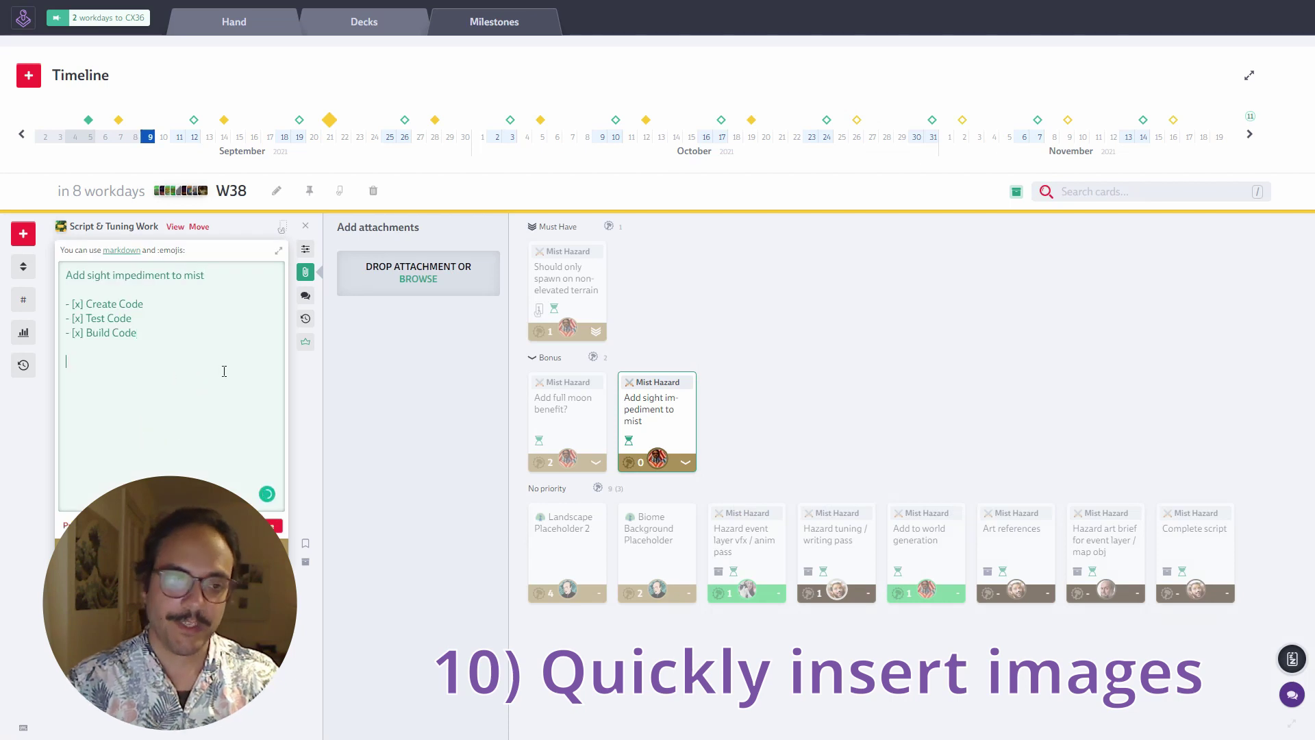
pyautogui.hotkey('ctrl', 'v')
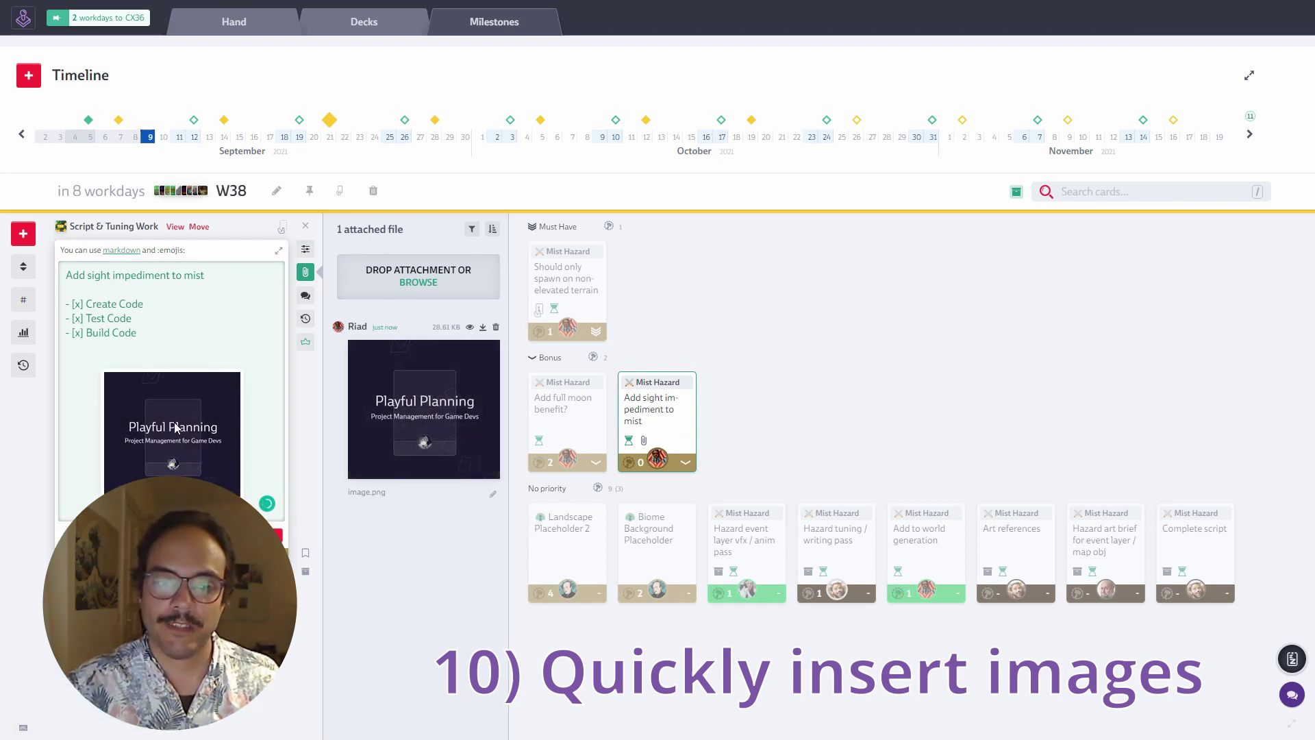
pyautogui.press('Escape')
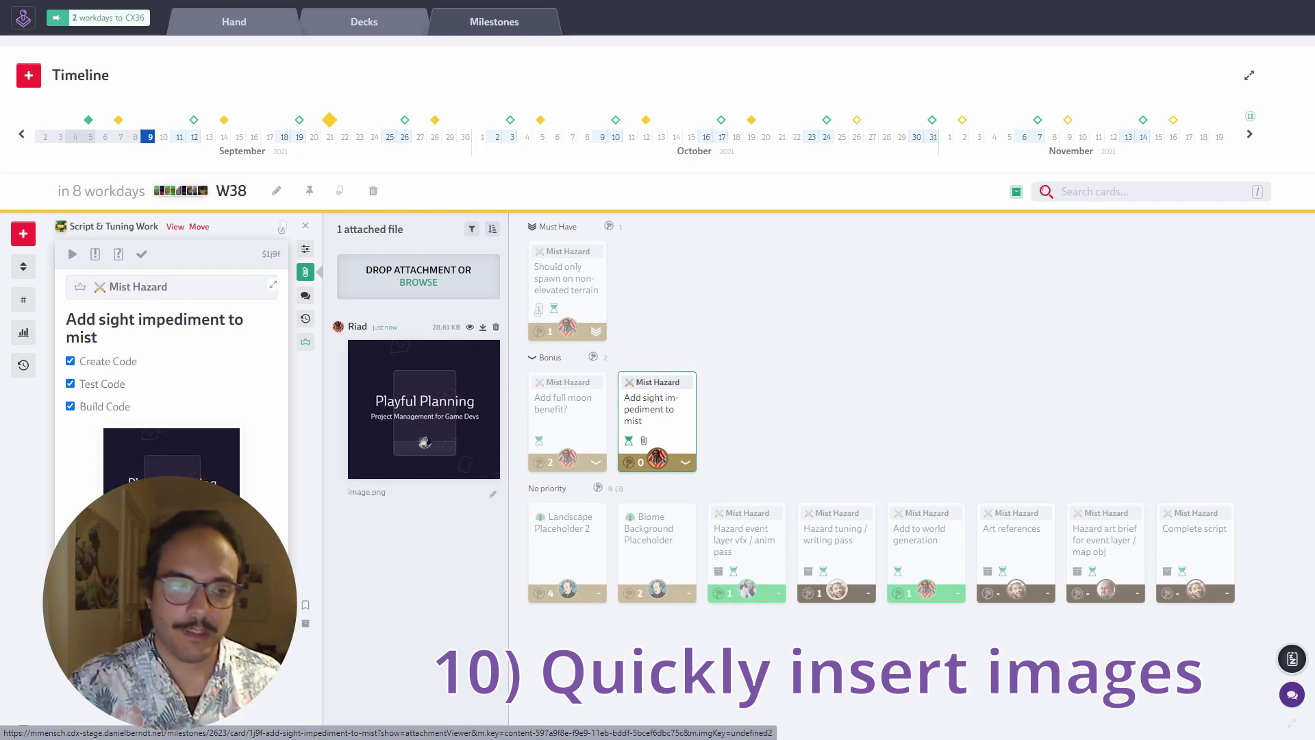
pyautogui.moveTo(92, 445); pyautogui.dragTo(127, 411)
pyautogui.click(233, 362)
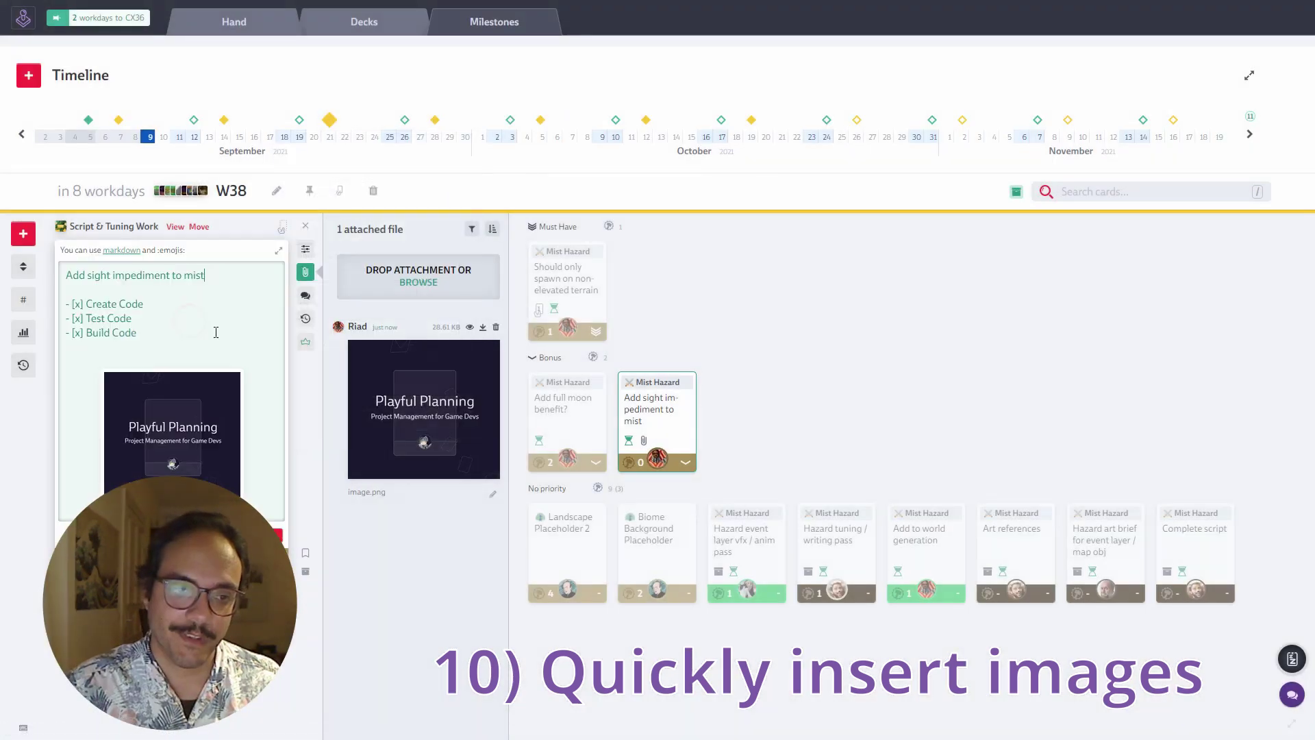
pyautogui.click(290, 433)
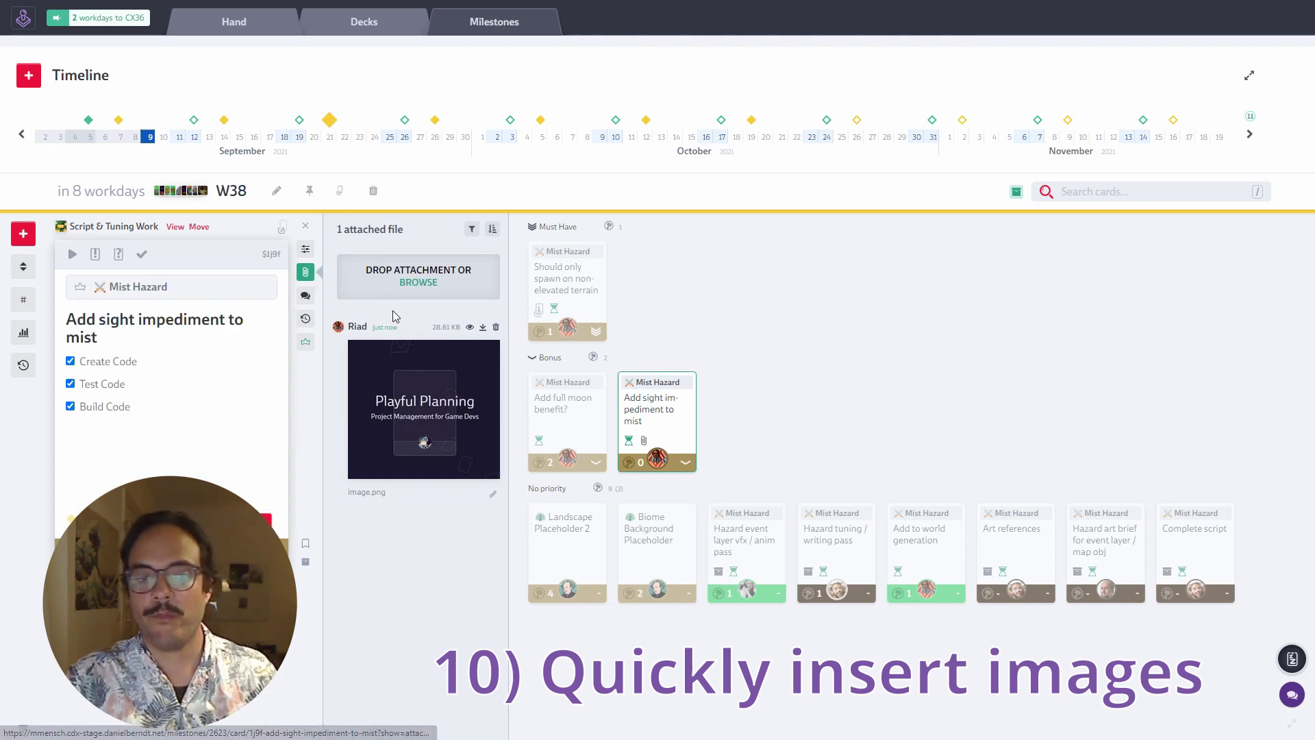
pyautogui.click(159, 475)
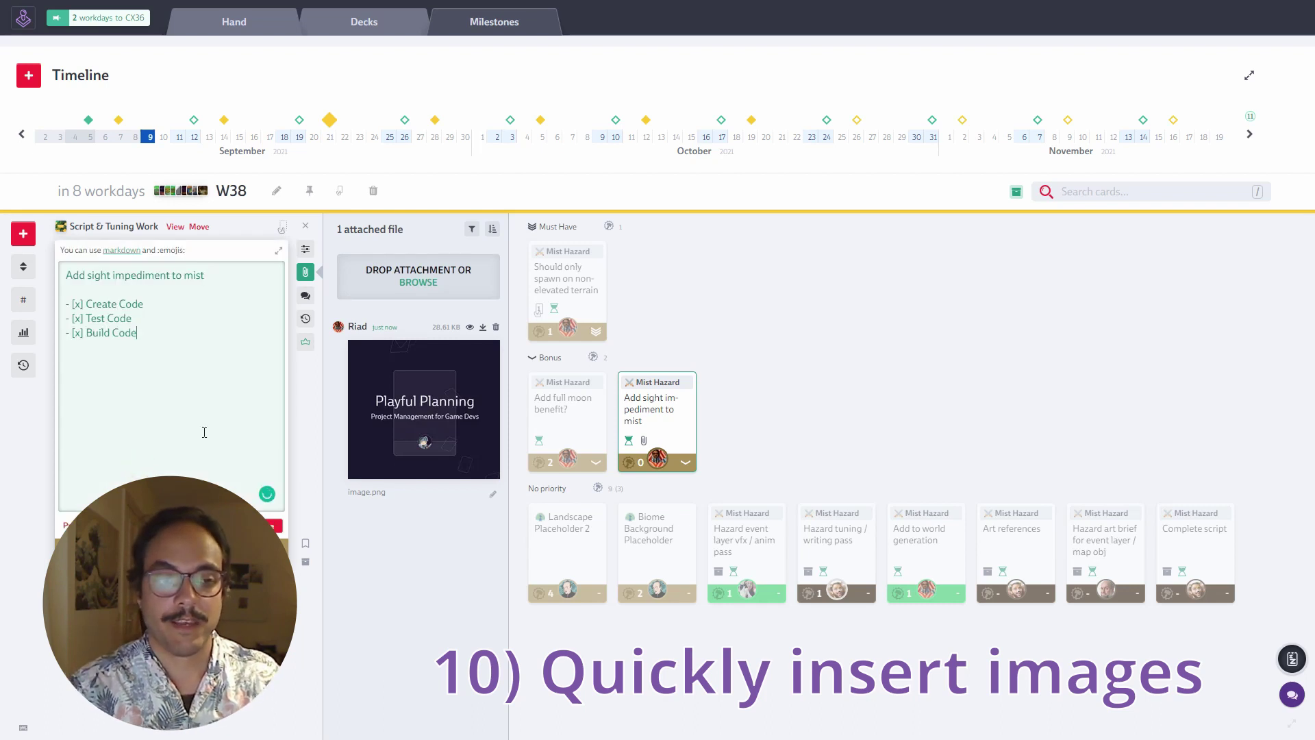
pyautogui.hotkey('ctrl', 'v')
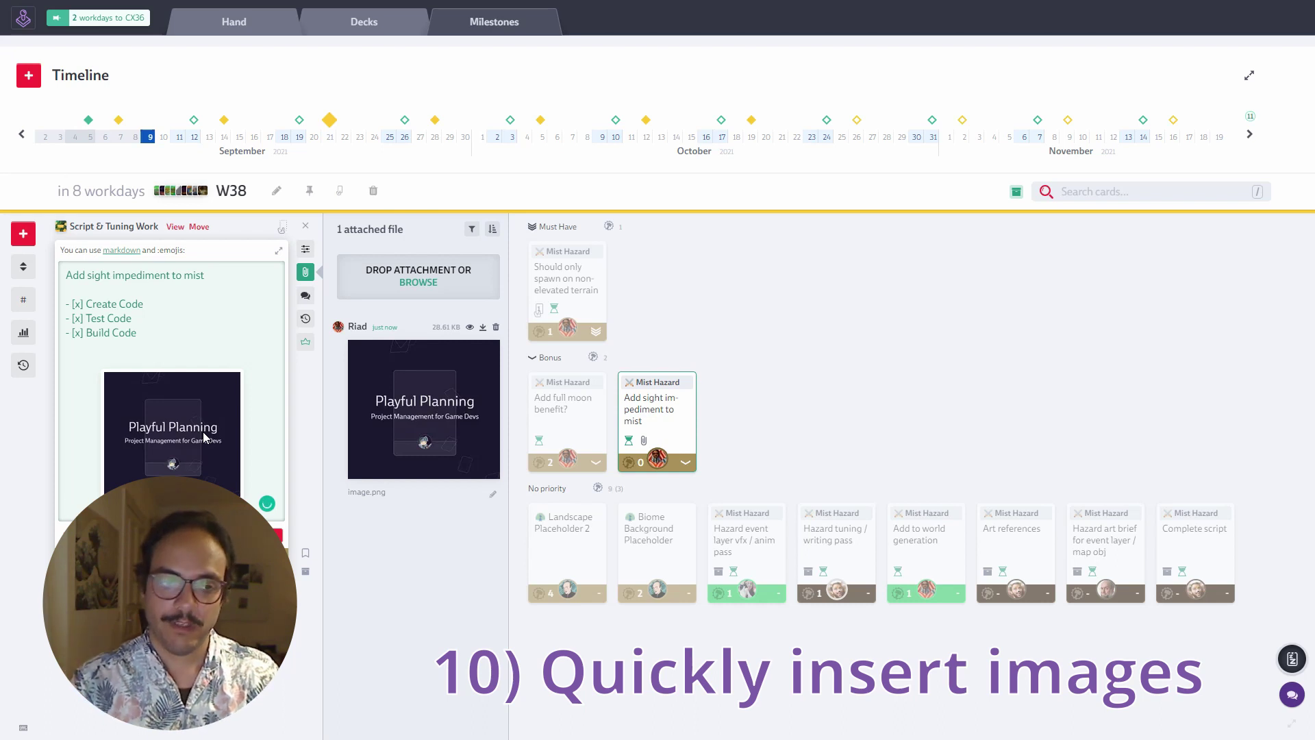
pyautogui.press('Escape')
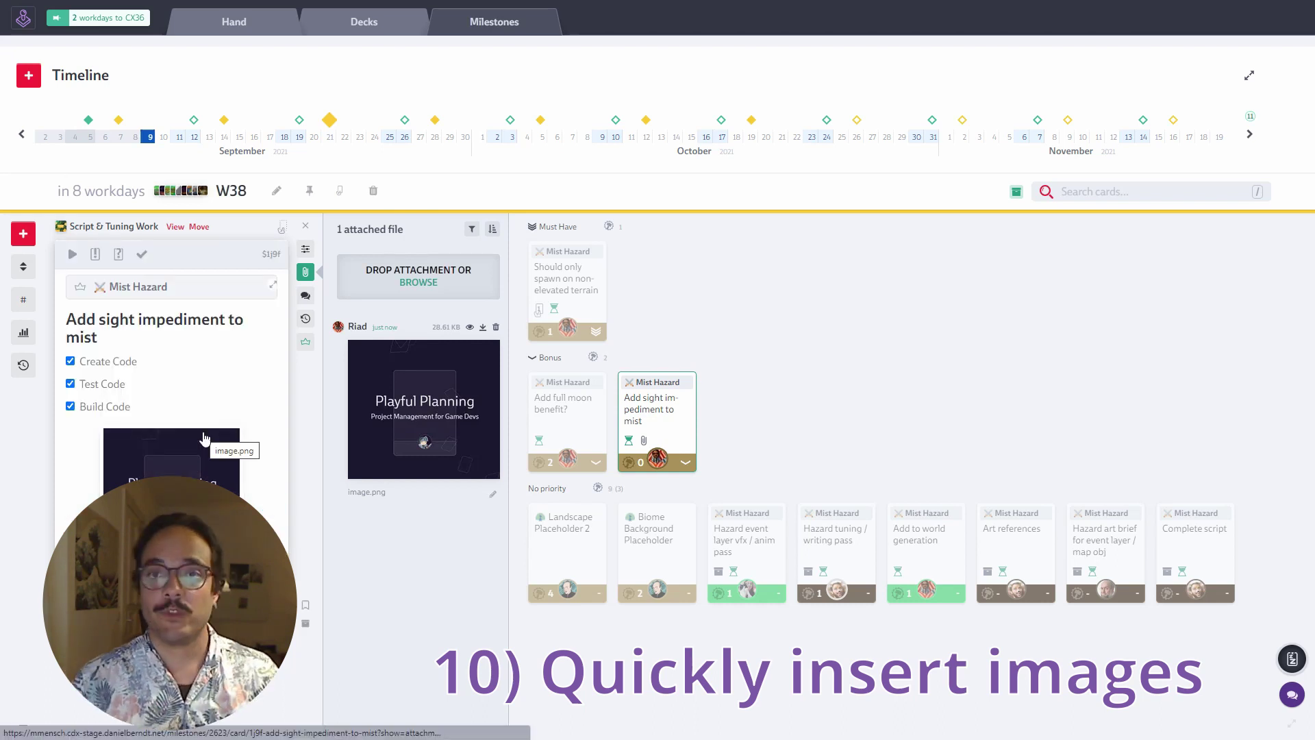